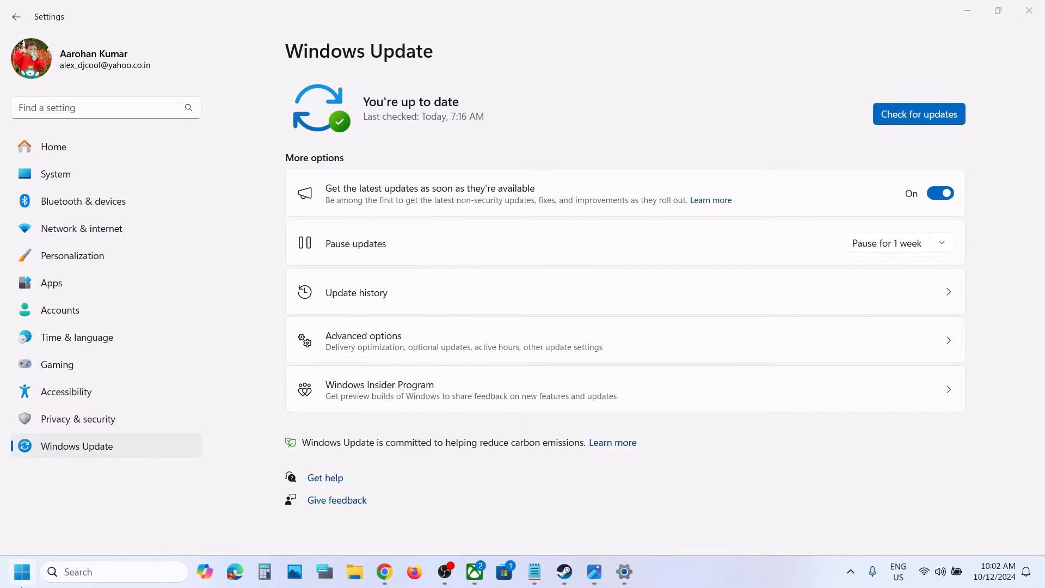
Step: From Windows Update's advanced recovery options, start reinstalling the current Windows version with Fix problems using Windows Update
{"action": "key", "text": "super"}
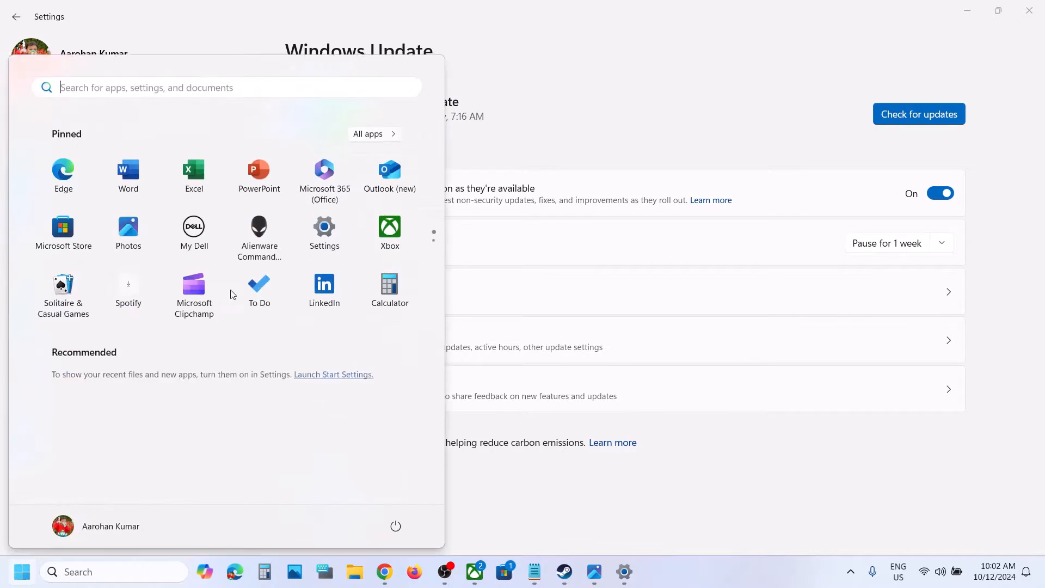
{"action": "left_click", "coordinate": [314, 237]}
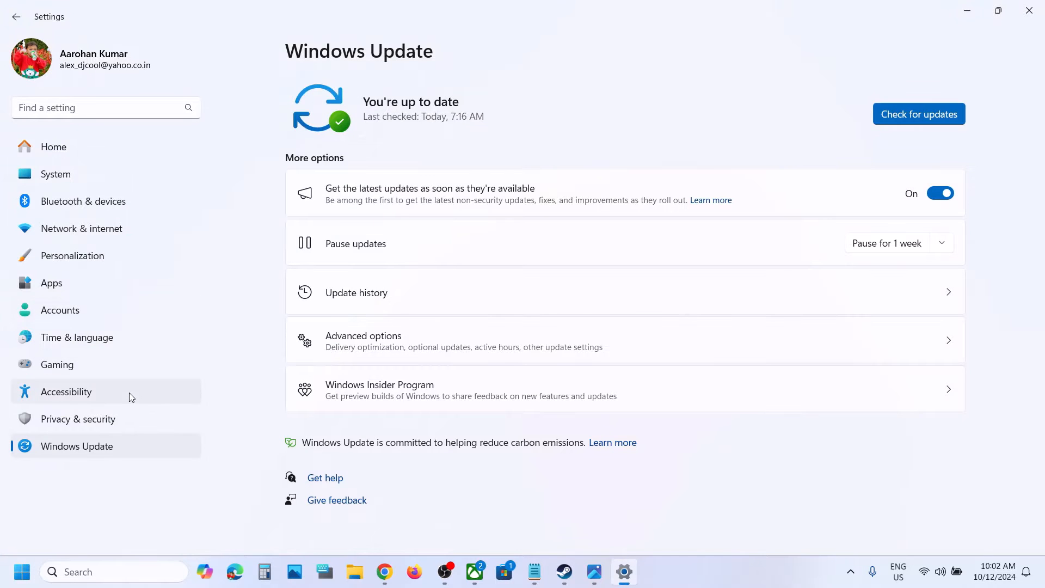
{"action": "left_click", "coordinate": [83, 447]}
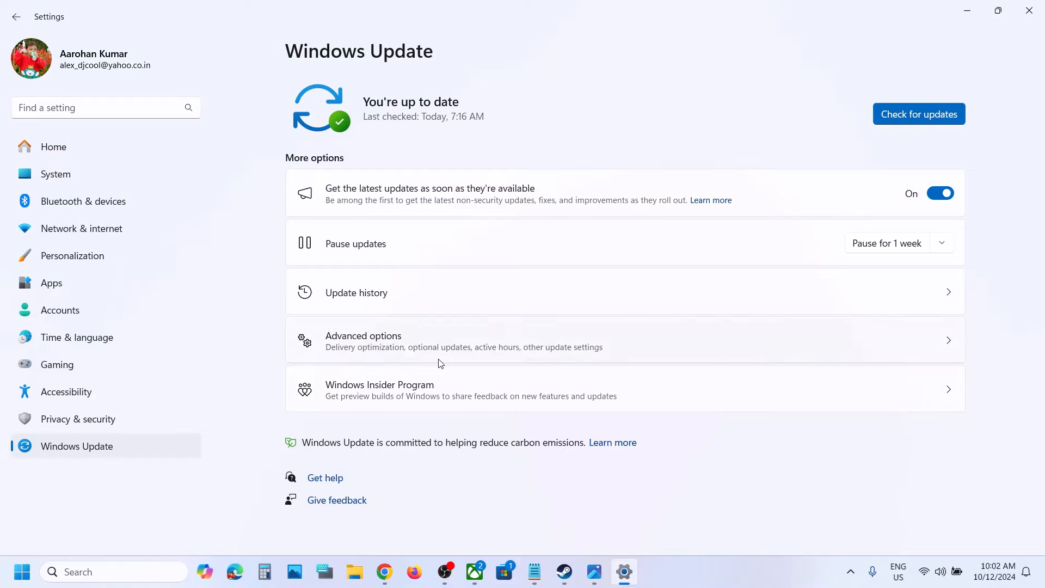
{"action": "left_click", "coordinate": [393, 355]}
{"action": "scroll", "coordinate": [408, 351], "scroll_direction": "down", "scroll_amount": 2}
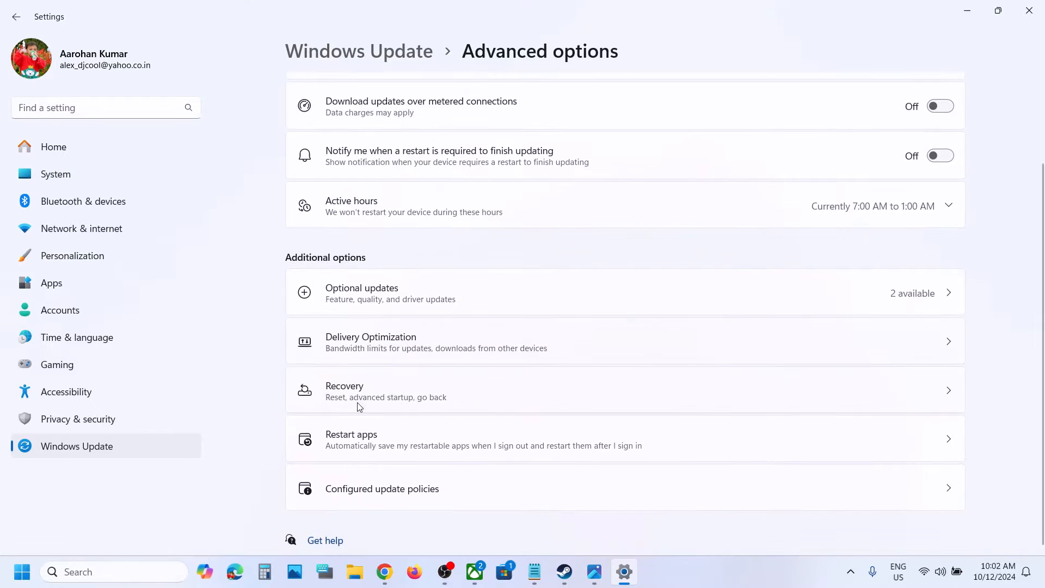
{"action": "left_click", "coordinate": [388, 397]}
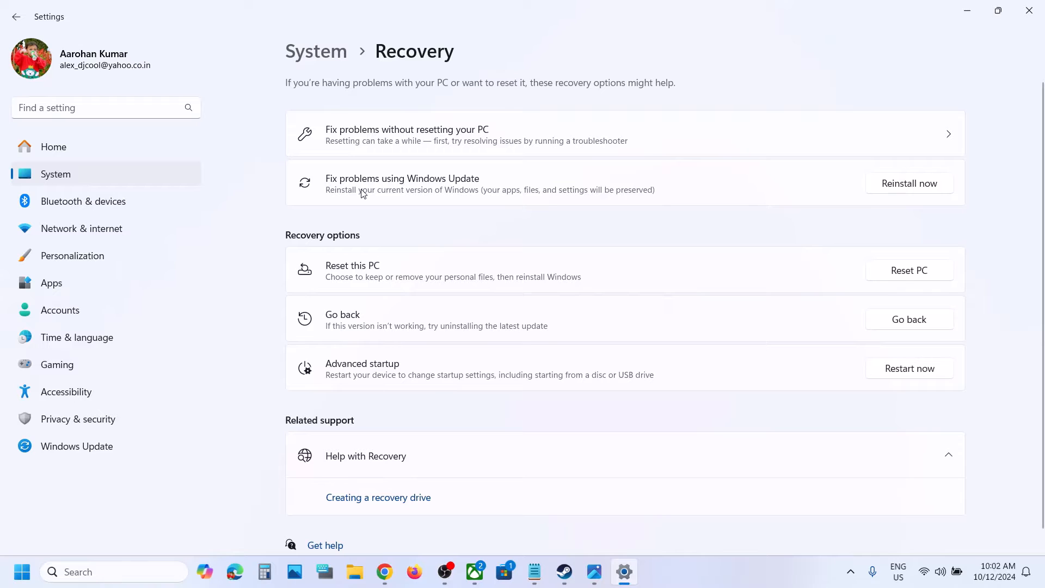
{"action": "left_click", "coordinate": [898, 186]}
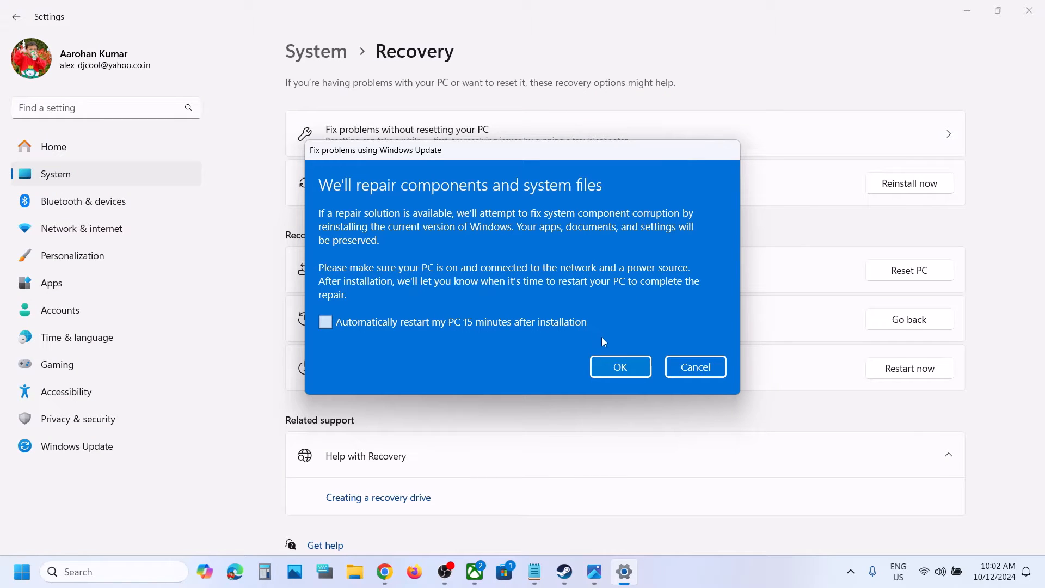
{"action": "left_click", "coordinate": [615, 368]}
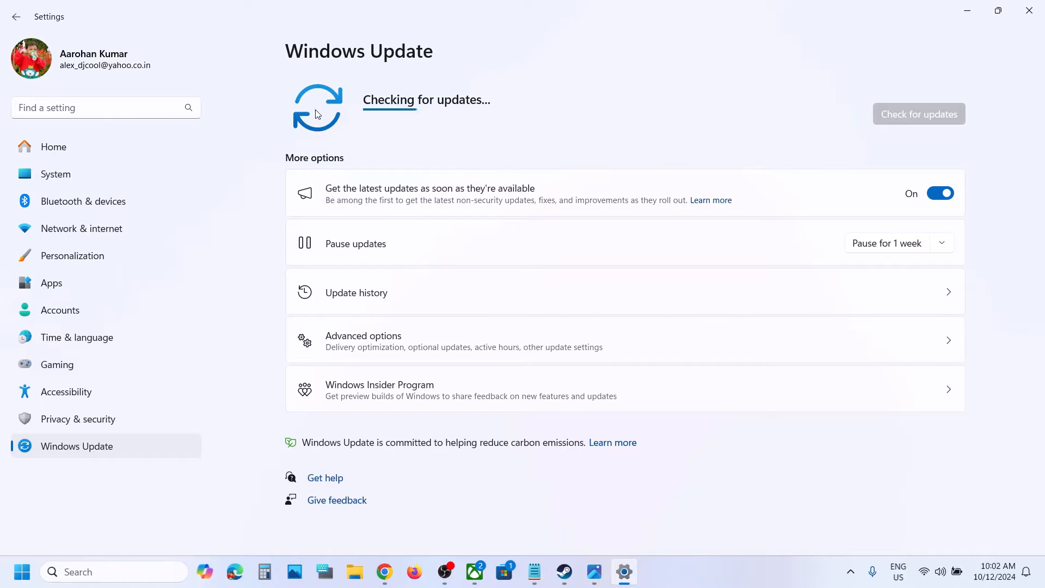
{"action": "left_click", "coordinate": [22, 581]}
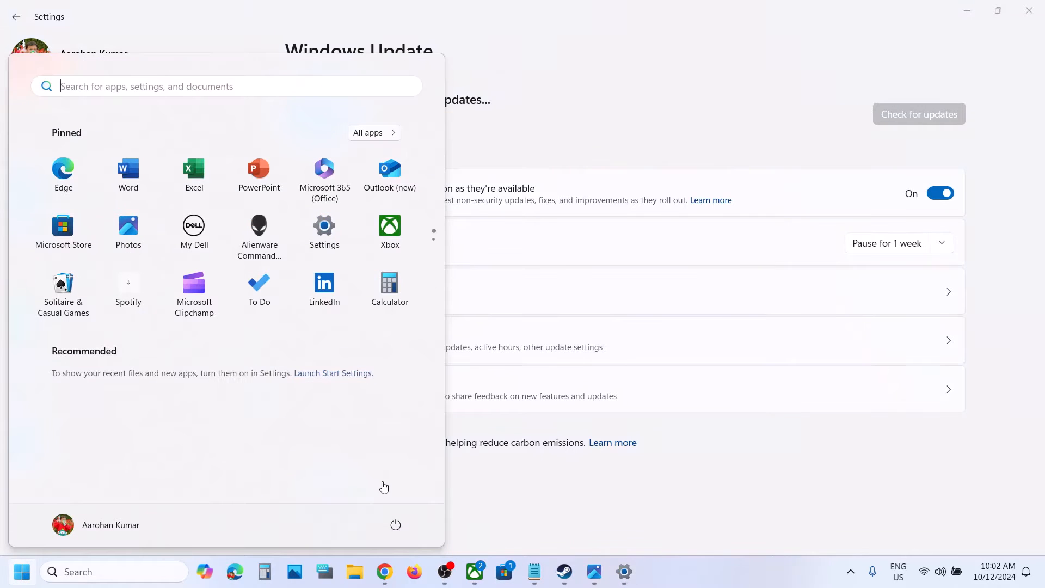
{"action": "left_click", "coordinate": [396, 526]}
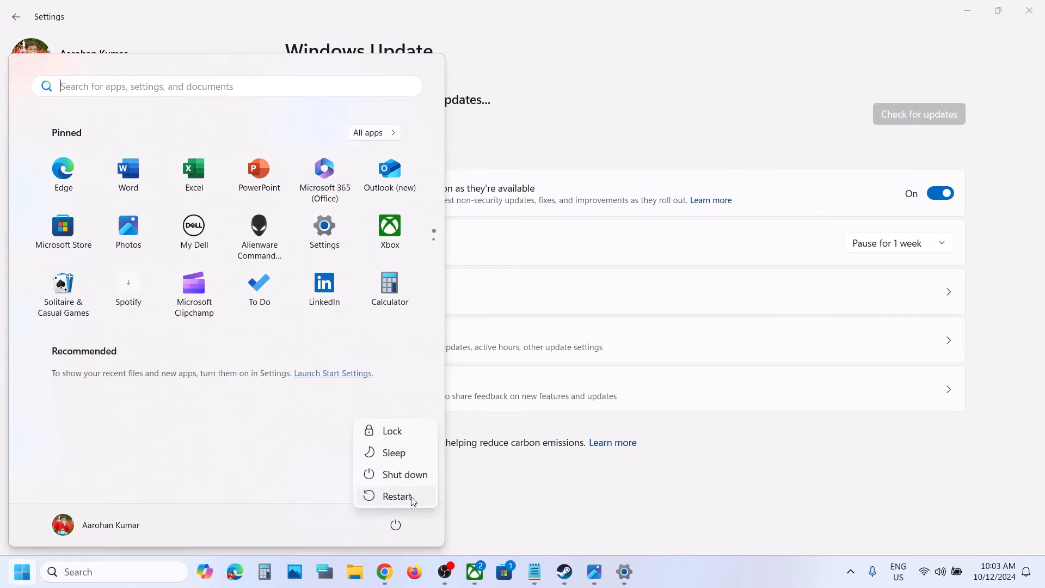
{"action": "left_click", "coordinate": [575, 500]}
{"action": "left_click", "coordinate": [576, 500]}
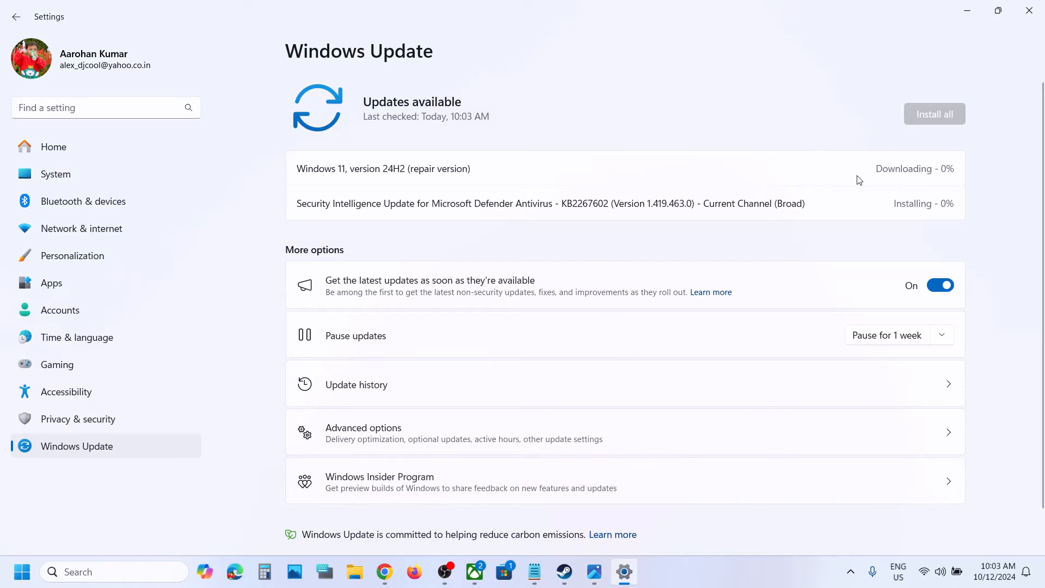
{"action": "left_click", "coordinate": [23, 572]}
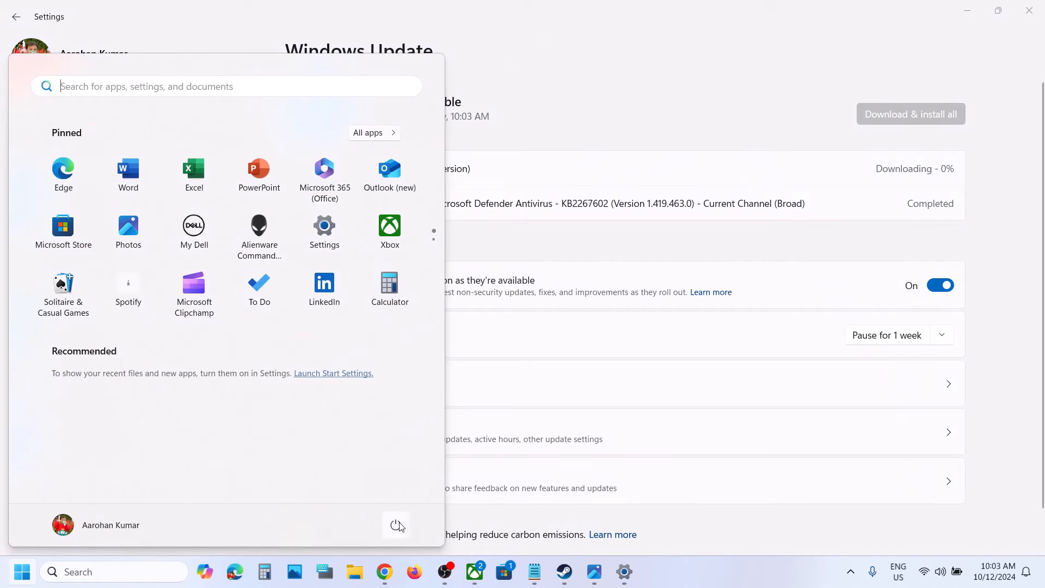
{"action": "left_click", "coordinate": [739, 587]}
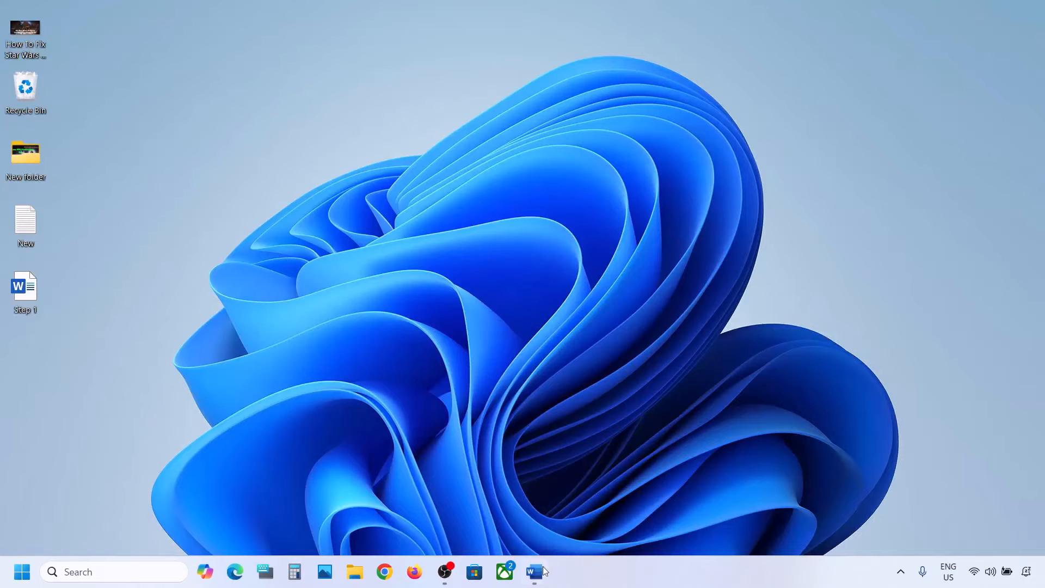
Step: Switch to the Word notes, highlight "Start App Readiness Service" in Step 1, and open the Services console
{"action": "left_click", "coordinate": [534, 572]}
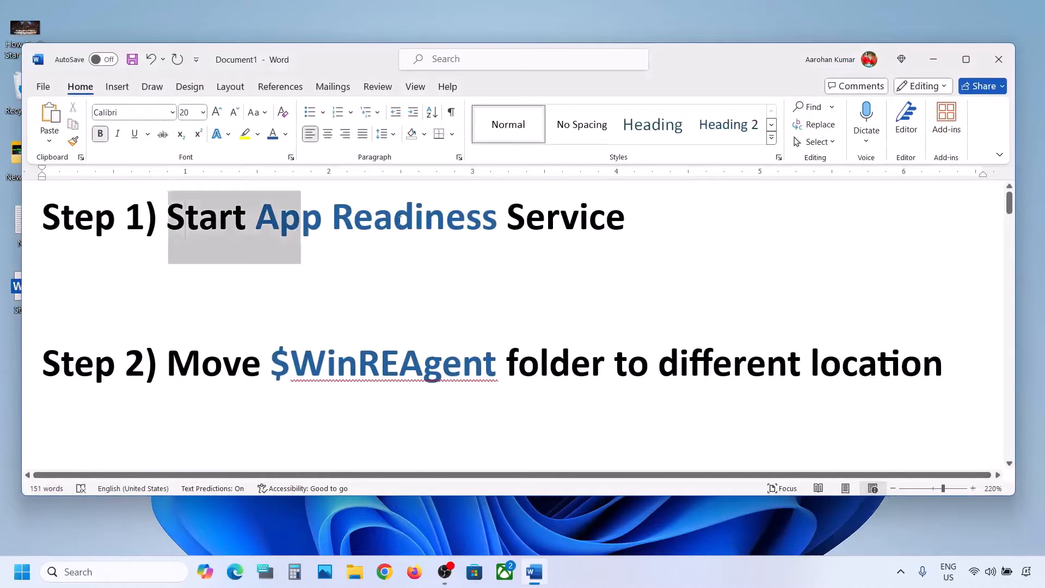
{"action": "left_click_drag", "start_coordinate": [400, 219], "coordinate": [529, 215]}
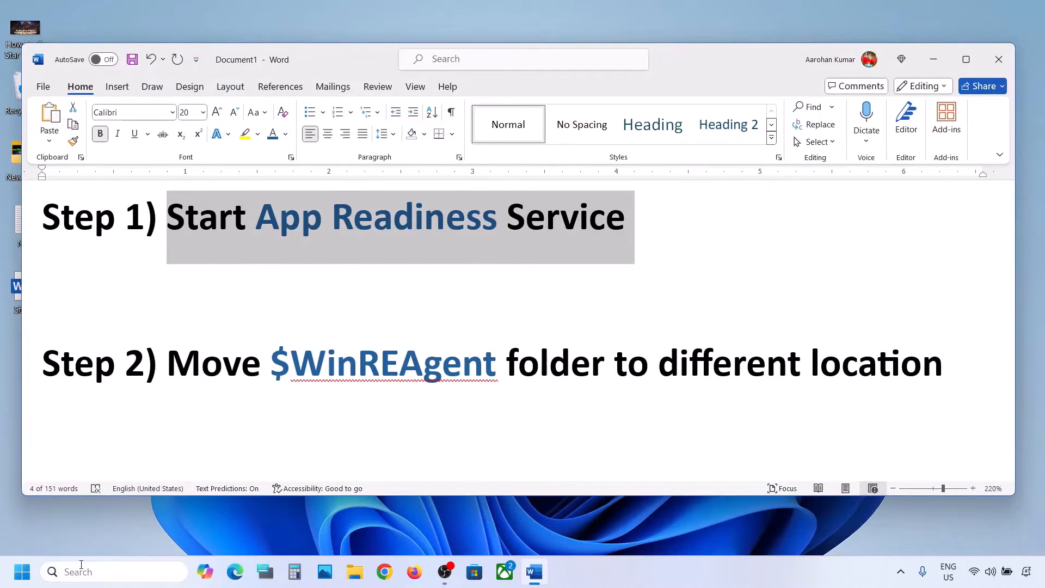
{"action": "left_click", "coordinate": [80, 569]}
{"action": "type", "text": "services"}
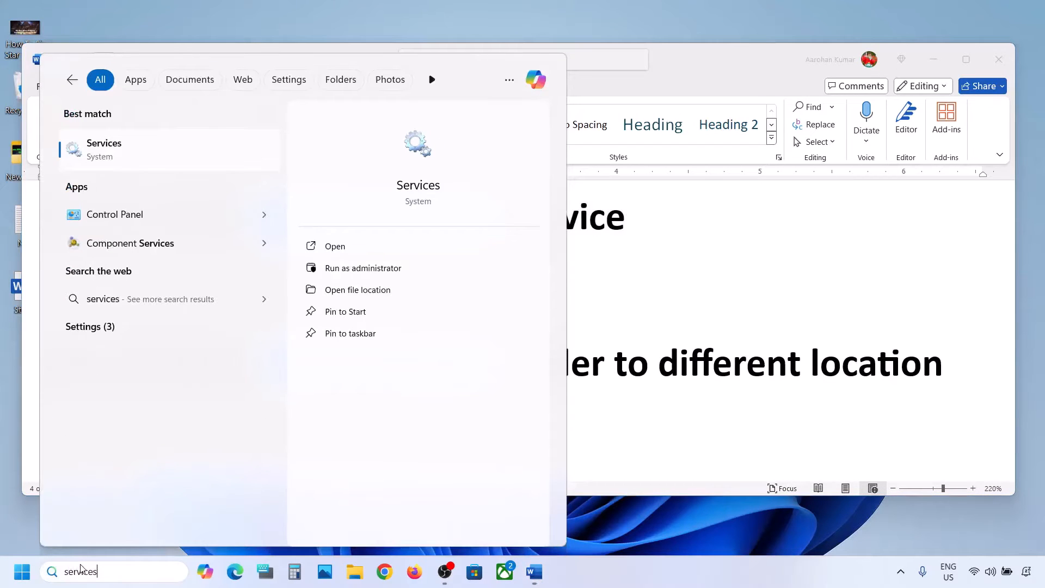
{"action": "left_click", "coordinate": [128, 155]}
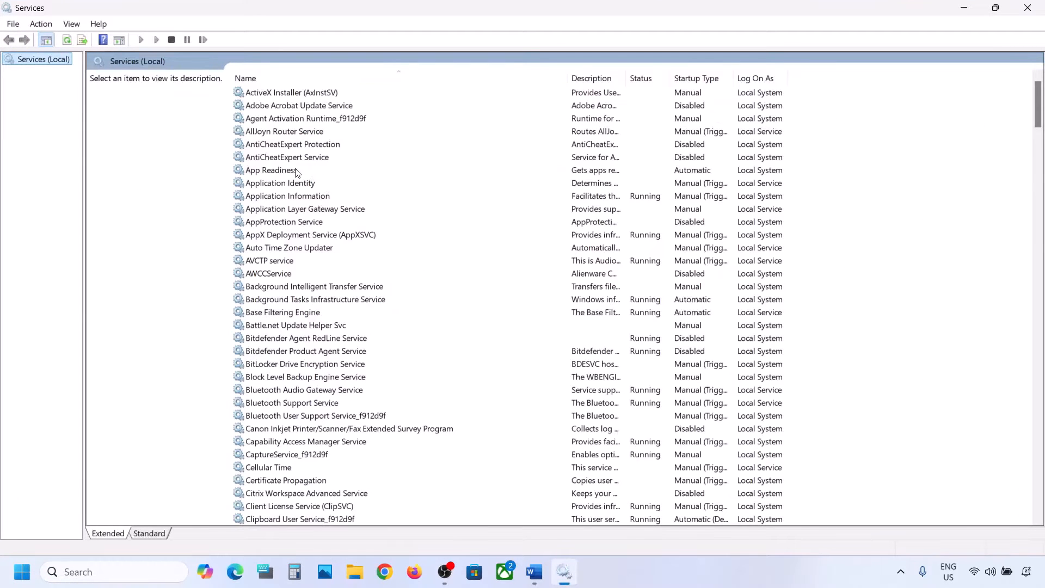
Step: Set the App Readiness service's startup type to Automatic and start the service
{"action": "left_click", "coordinate": [297, 173]}
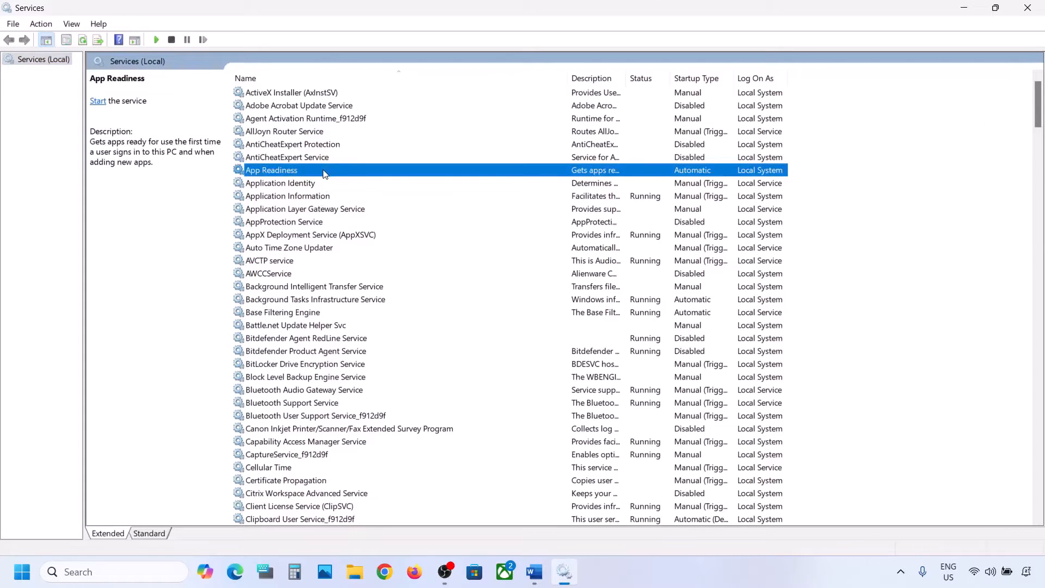
{"action": "double_click", "coordinate": [324, 173]}
{"action": "left_click", "coordinate": [487, 269]}
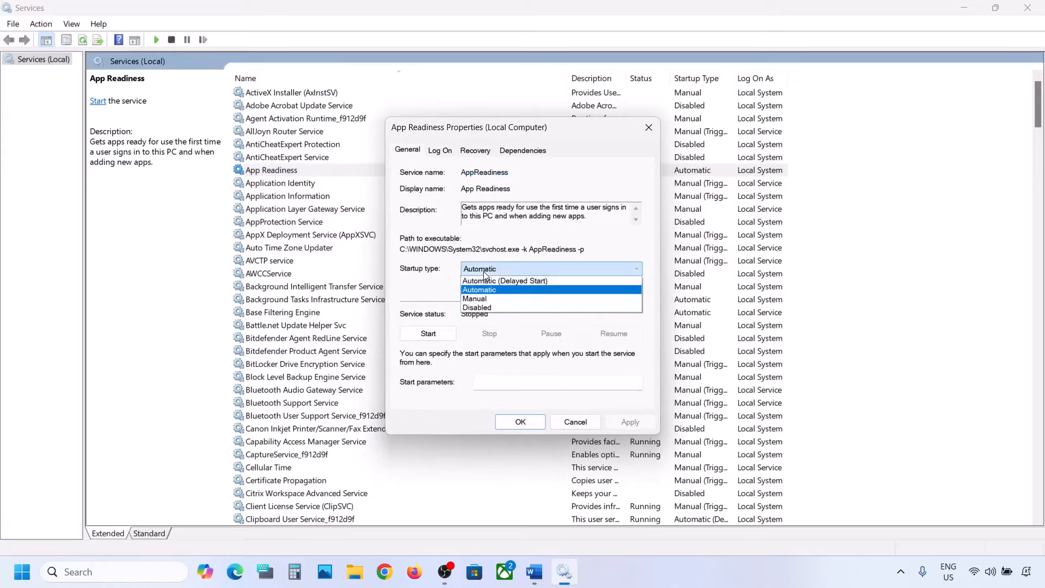
{"action": "left_click", "coordinate": [498, 295]}
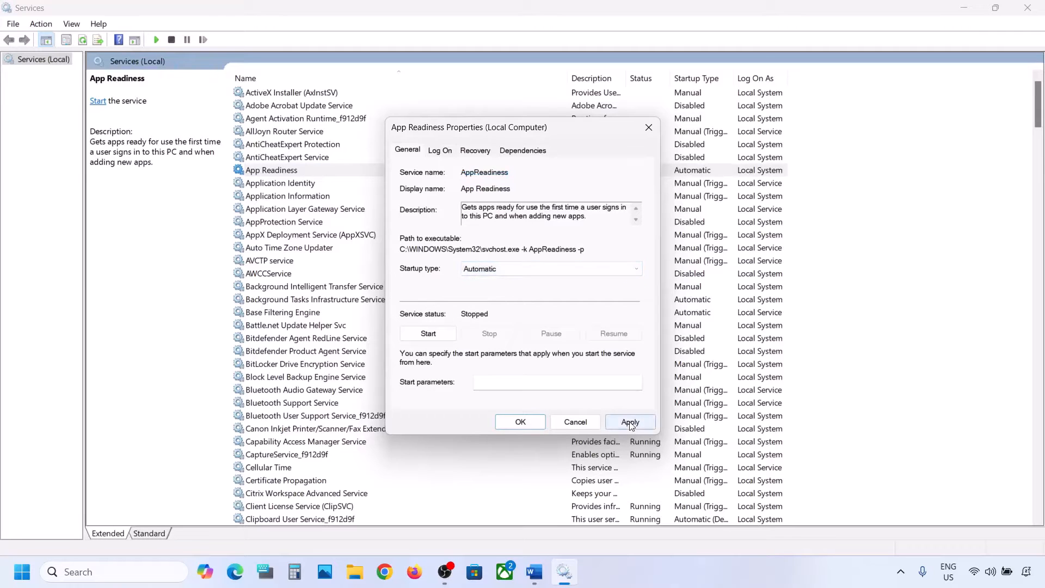
{"action": "left_click", "coordinate": [627, 422]}
{"action": "left_click", "coordinate": [434, 335]}
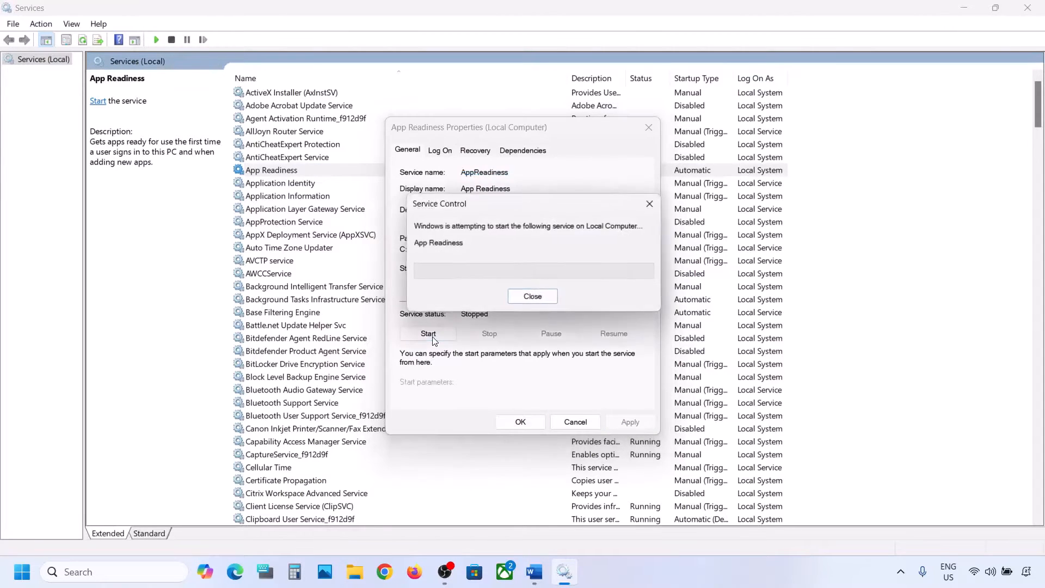
{"action": "left_click", "coordinate": [521, 422]}
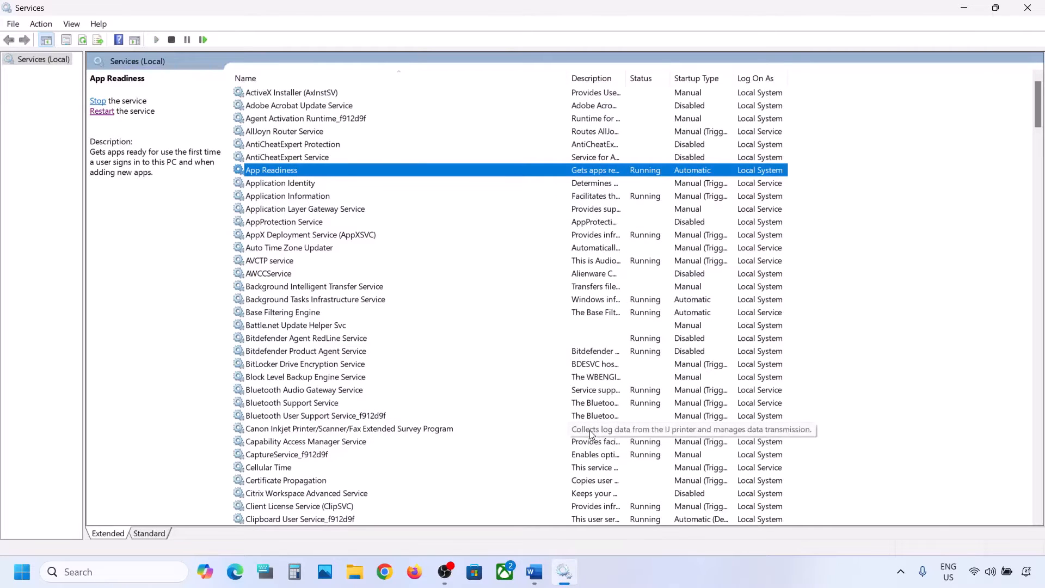
Step: Highlight $WinREAgent in the Word notes' Step 2 and select that folder on the C: drive in File Explorer
{"action": "left_click", "coordinate": [534, 574]}
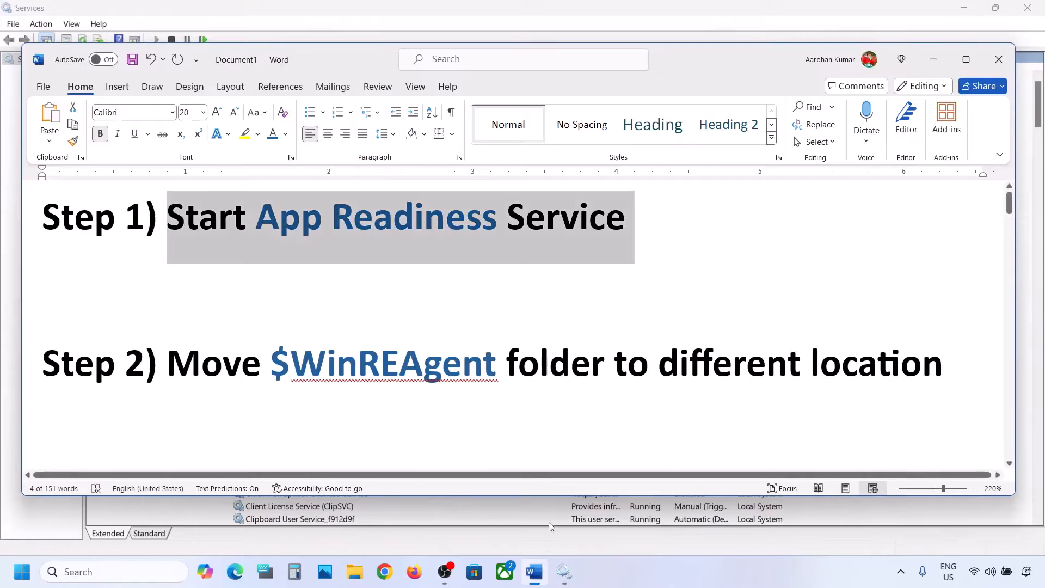
{"action": "double_click", "coordinate": [277, 362]}
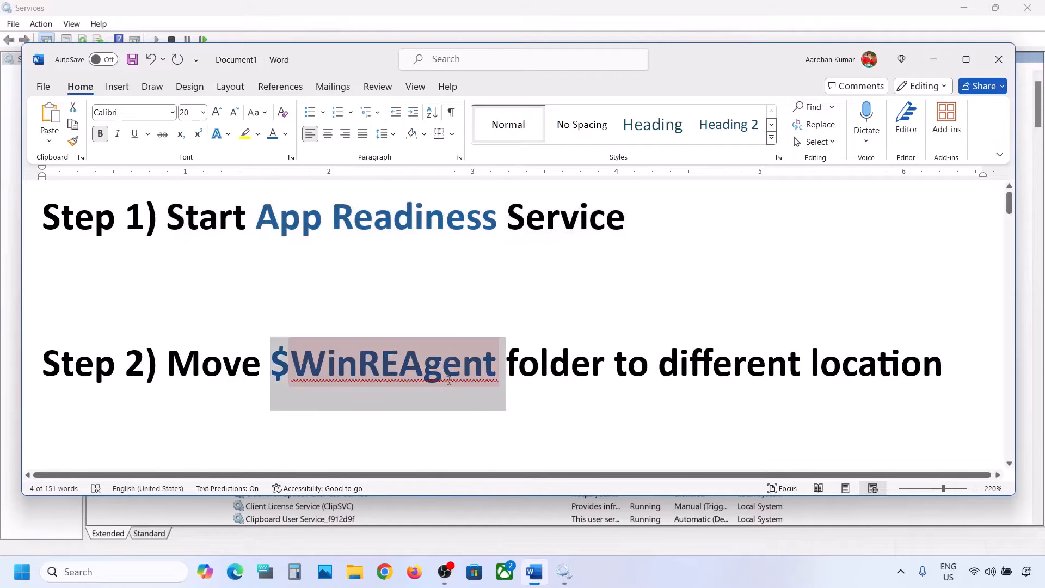
{"action": "left_click", "coordinate": [354, 570]}
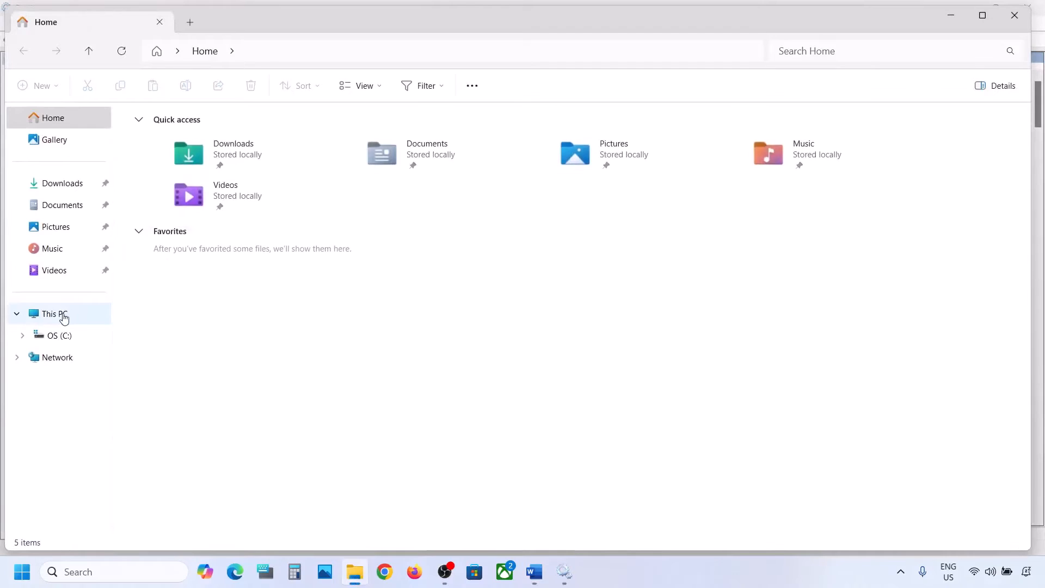
{"action": "left_click", "coordinate": [66, 314]}
{"action": "left_click", "coordinate": [211, 153]}
{"action": "double_click", "coordinate": [211, 153]}
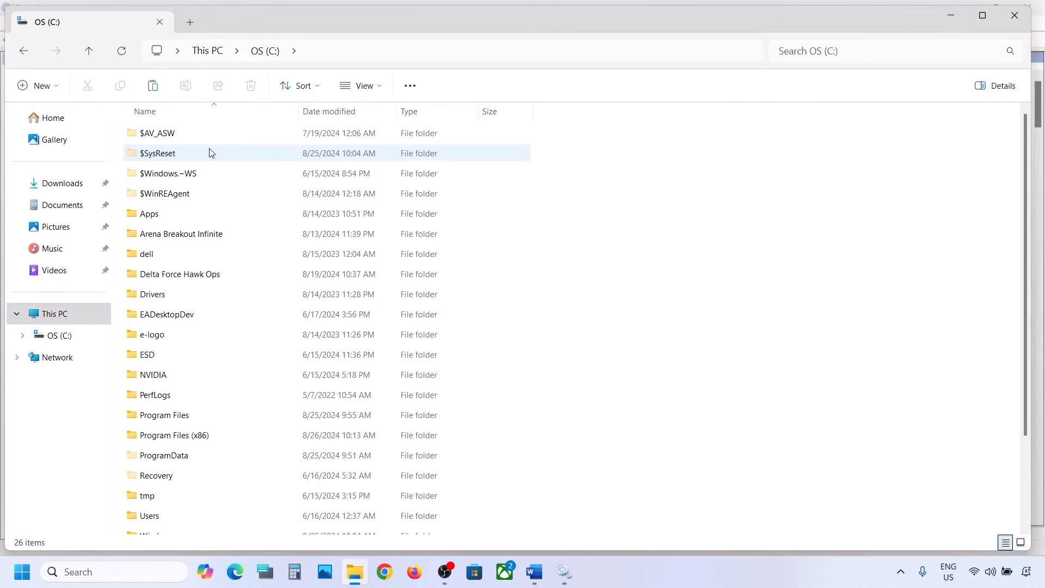
{"action": "left_click", "coordinate": [178, 198]}
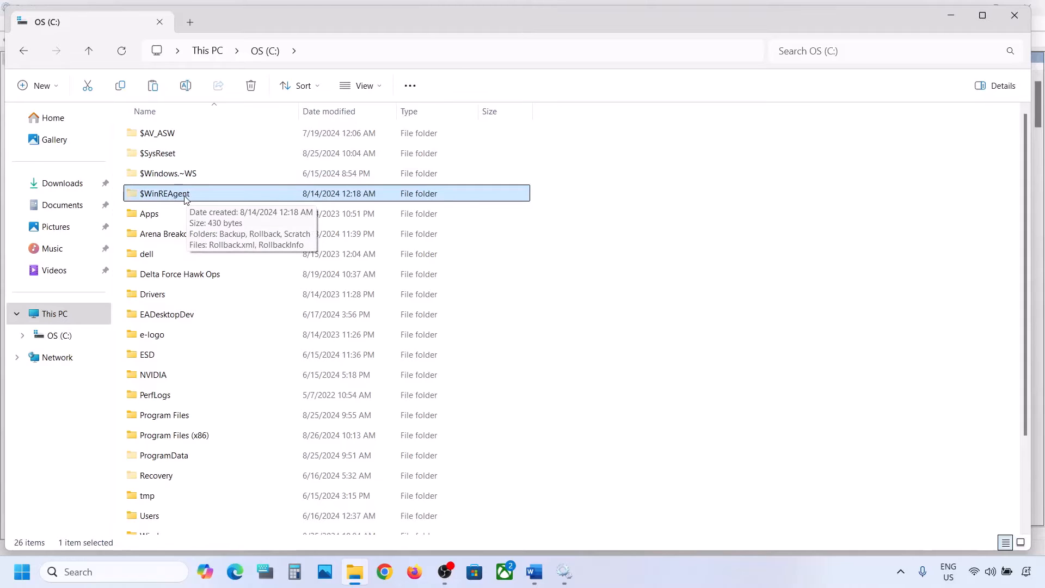
Step: Check whether File Explorer is set to show hidden items, keeping the $WinREAgent folder selected
{"action": "left_click", "coordinate": [377, 87]}
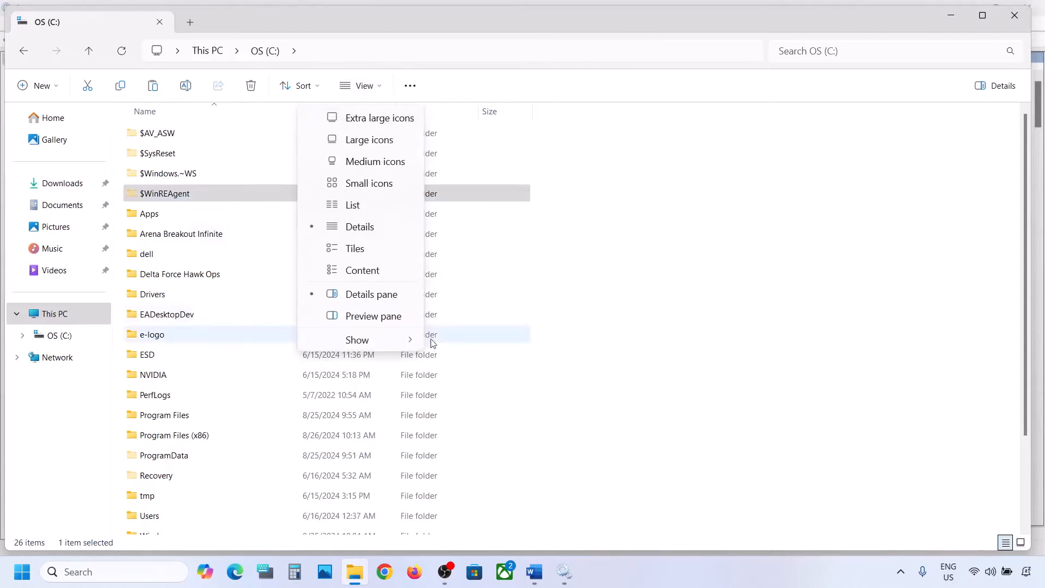
{"action": "mouse_move", "coordinate": [383, 343]}
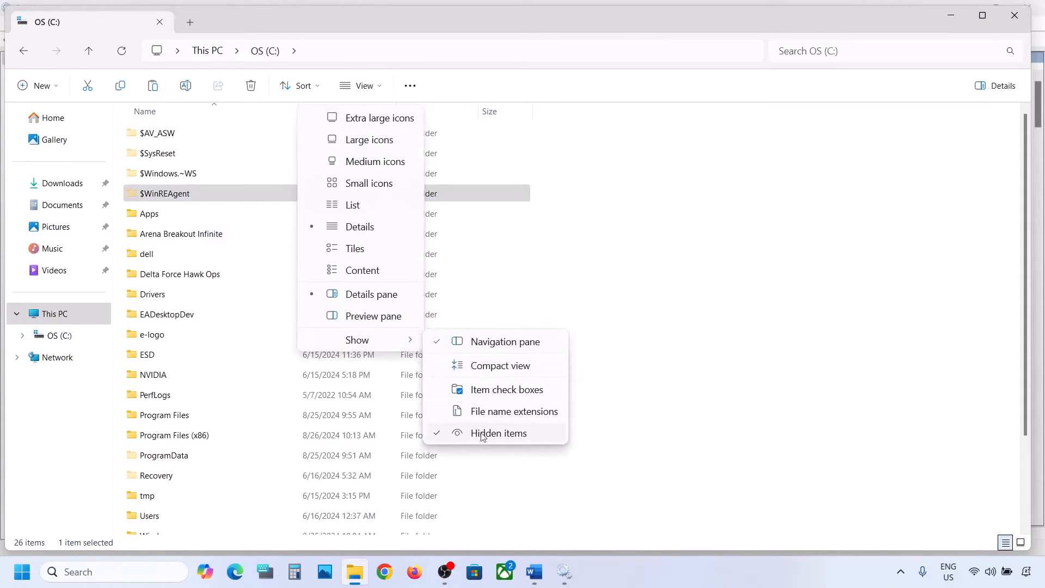
{"action": "left_click", "coordinate": [170, 196]}
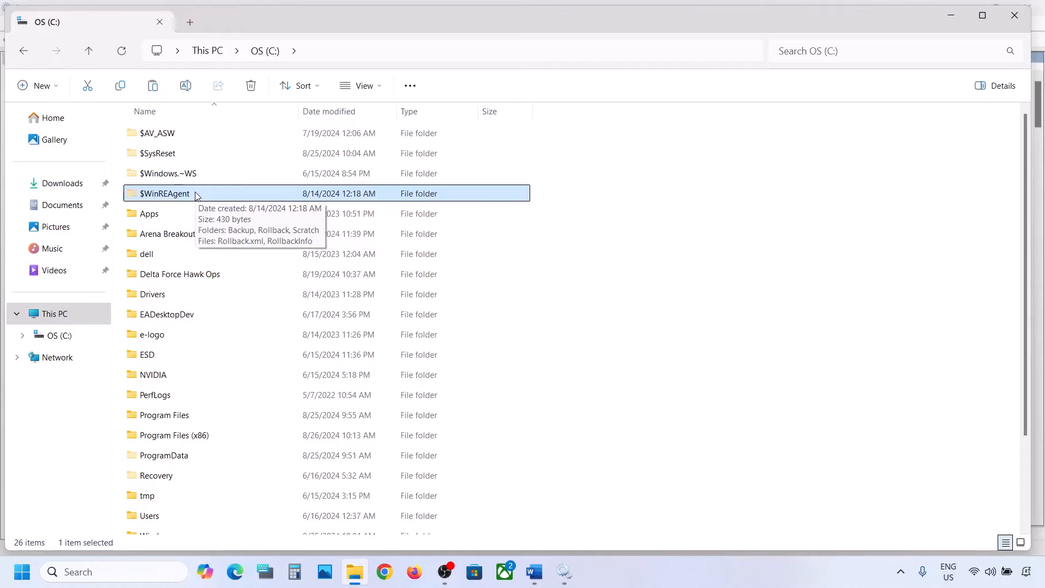
Step: Copy the $WinREAgent folder from the C: drive to the desktop
{"action": "right_click", "coordinate": [172, 196]}
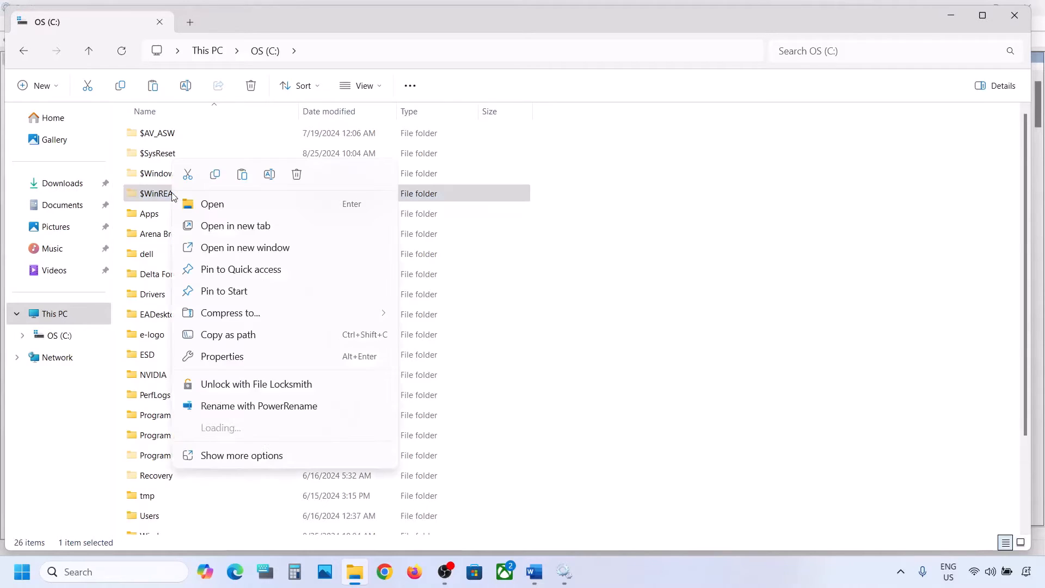
{"action": "left_click", "coordinate": [216, 178]}
{"action": "key", "text": "super+d"}
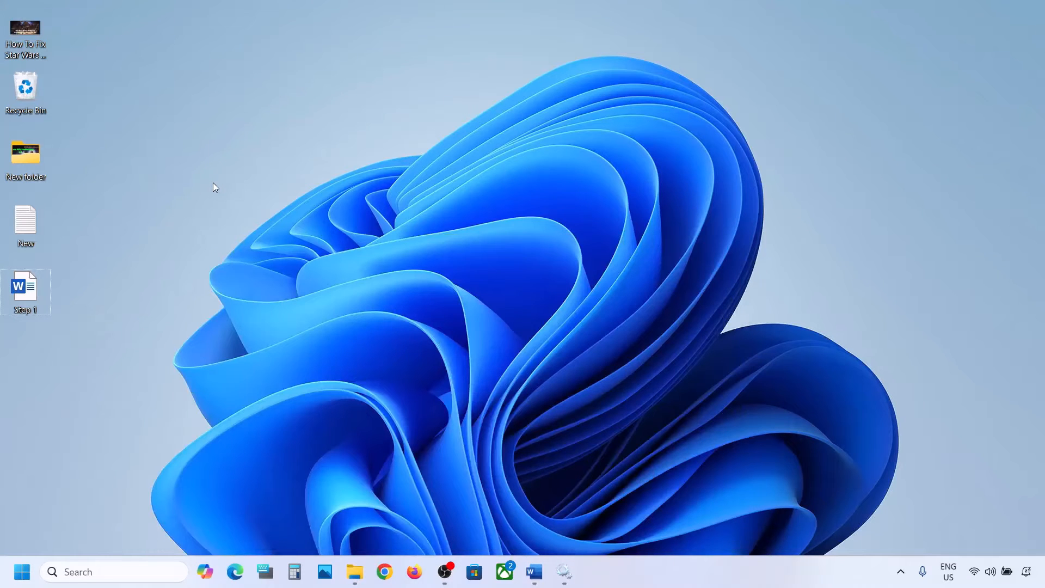
{"action": "key", "text": "ctrl+v"}
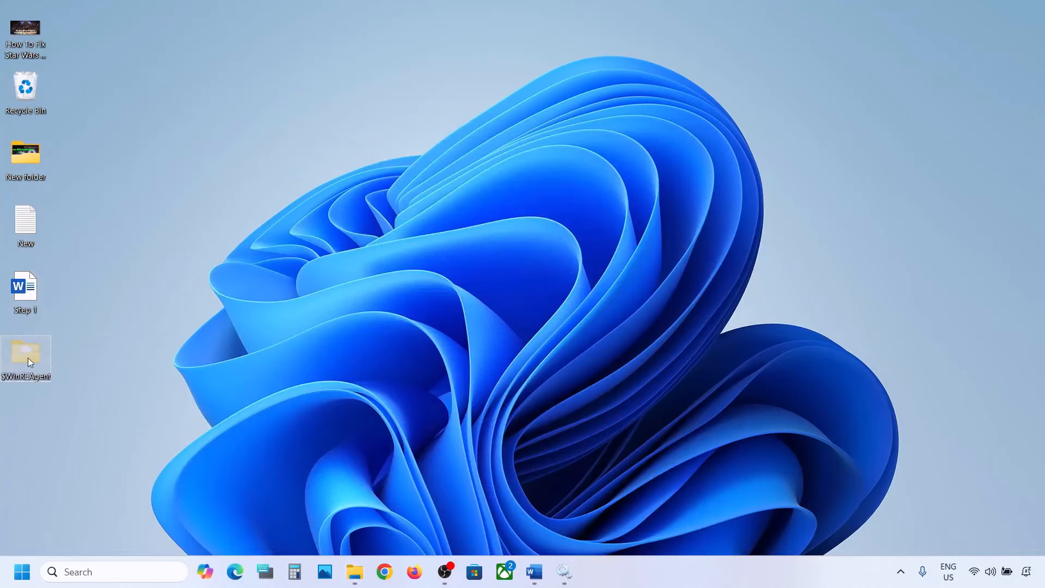
Step: Delete the original $WinREAgent folder from the C: drive
{"action": "left_click", "coordinate": [355, 571]}
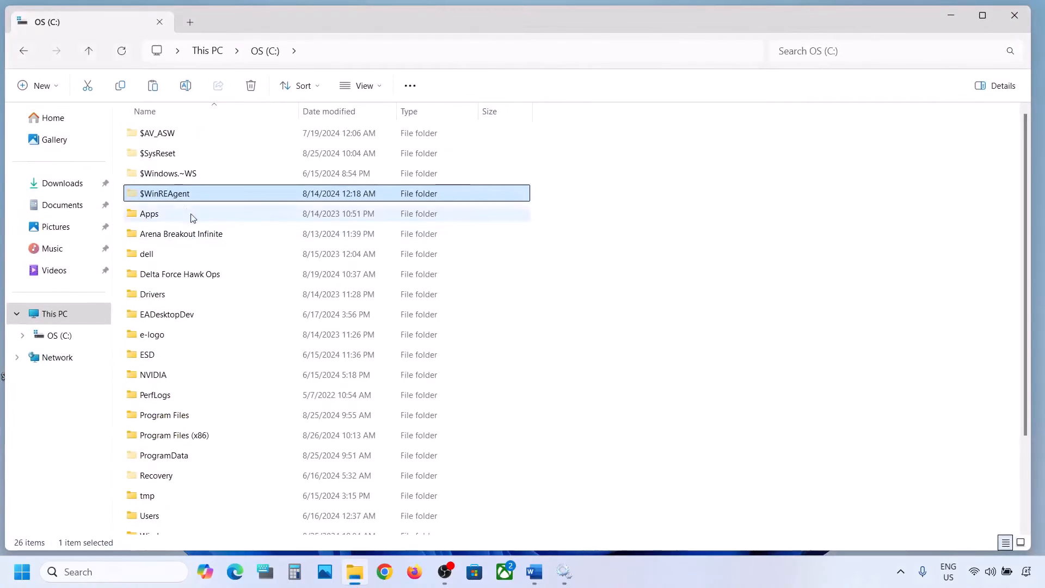
{"action": "right_click", "coordinate": [170, 194]}
{"action": "left_click", "coordinate": [291, 175]}
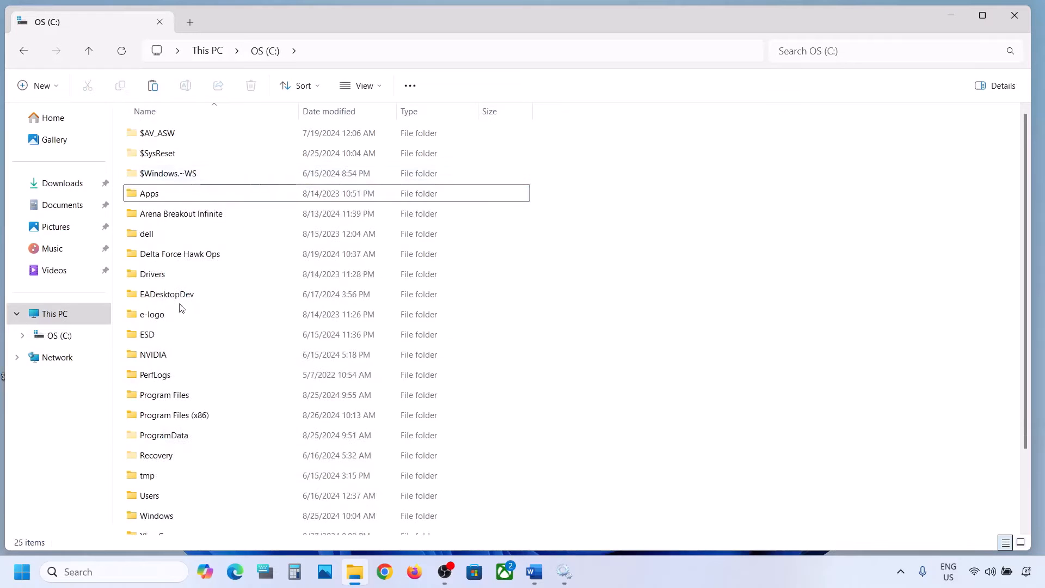
Step: View the Windows Update page in Settings, and minimize the Settings window
{"action": "key", "text": "super+i"}
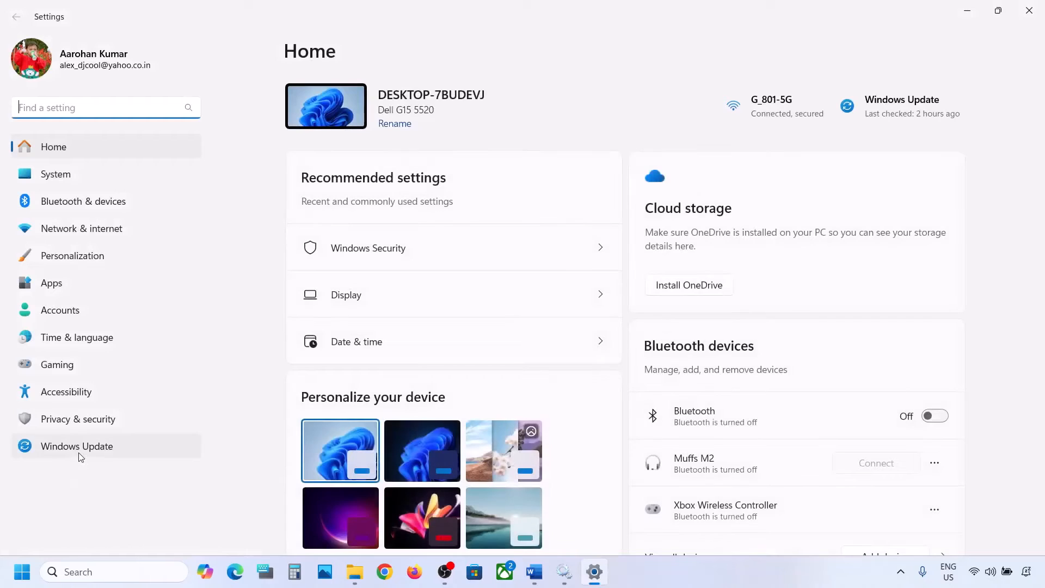
{"action": "left_click", "coordinate": [79, 454]}
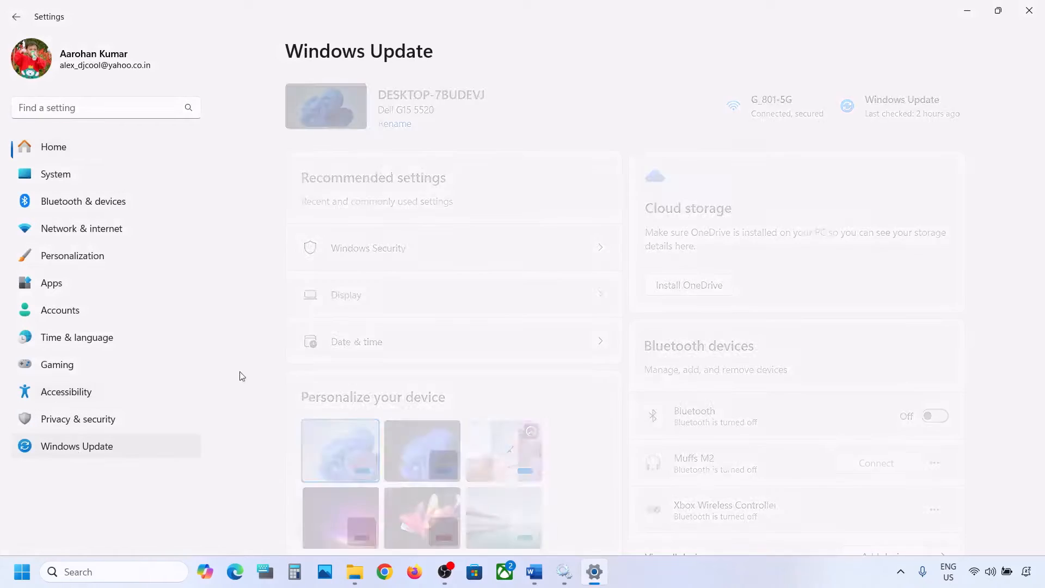
{"action": "left_click", "coordinate": [976, 9]}
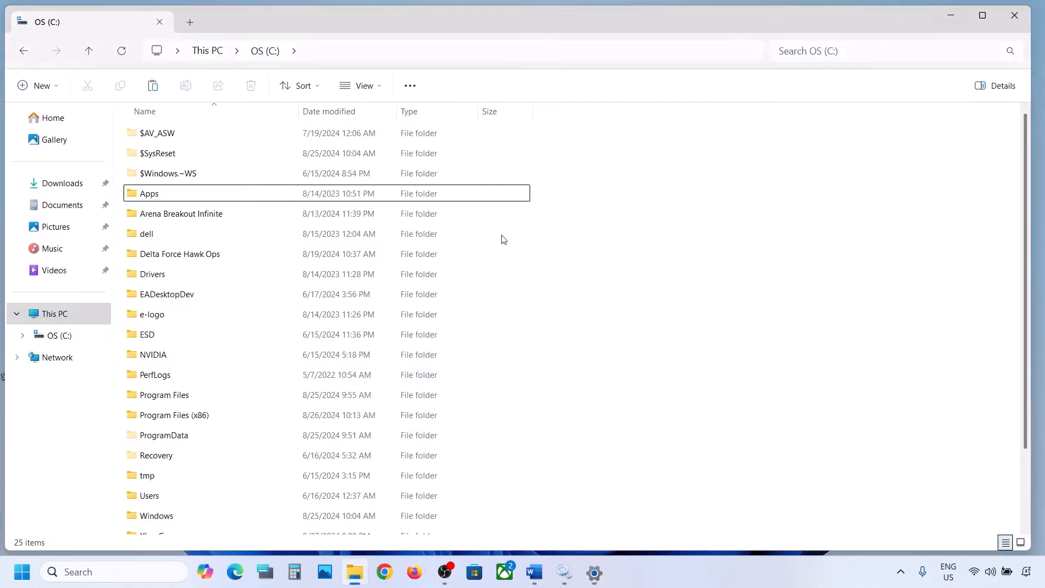
Step: Minimize File Explorer and view the Start menu's power options, including Restart, without restarting the computer
{"action": "double_click", "coordinate": [949, 14]}
{"action": "left_click", "coordinate": [22, 572]}
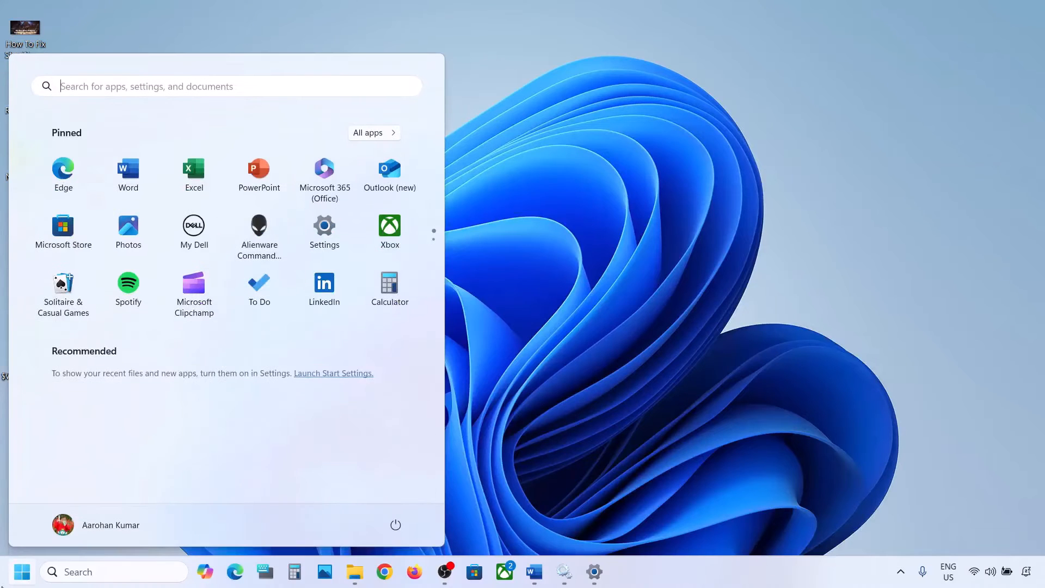
{"action": "left_click", "coordinate": [394, 527]}
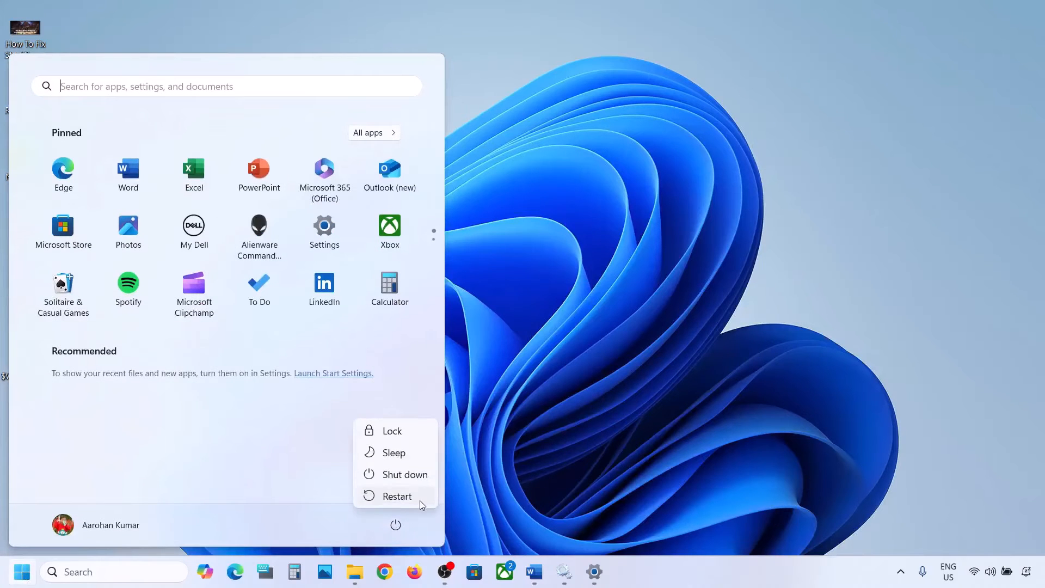
{"action": "left_click", "coordinate": [573, 400]}
{"action": "left_click", "coordinate": [572, 399]}
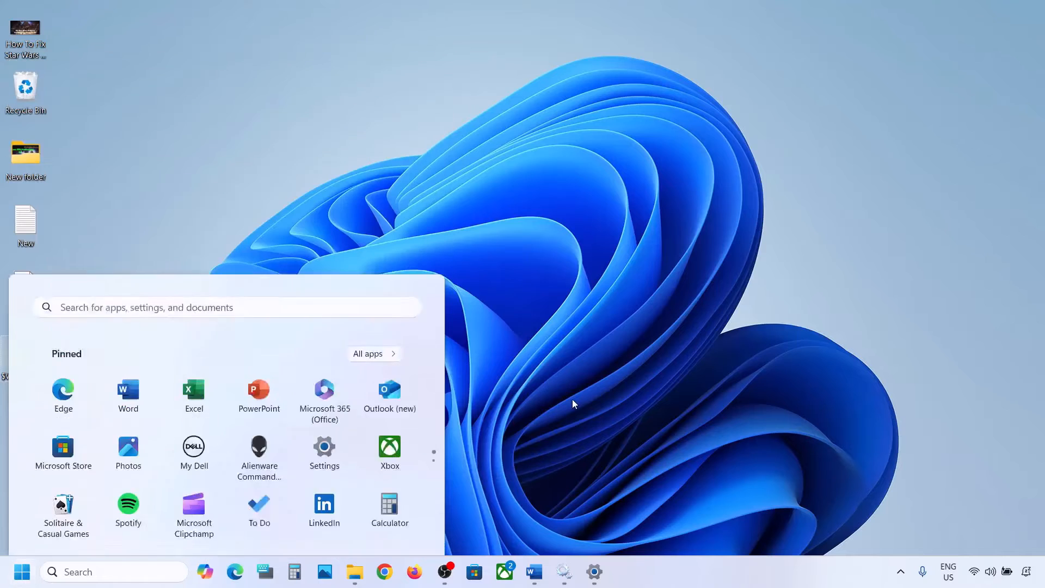
Step: Move the $WinREAgent folder from the desktop back to the root of the C: drive and minimize File Explorer
{"action": "right_click", "coordinate": [24, 354]}
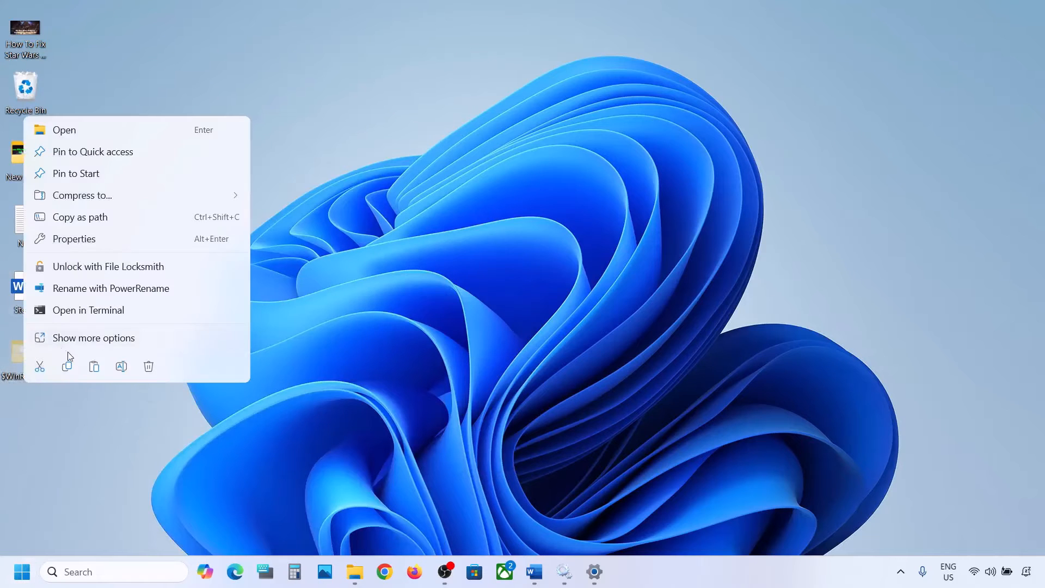
{"action": "left_click", "coordinate": [44, 365]}
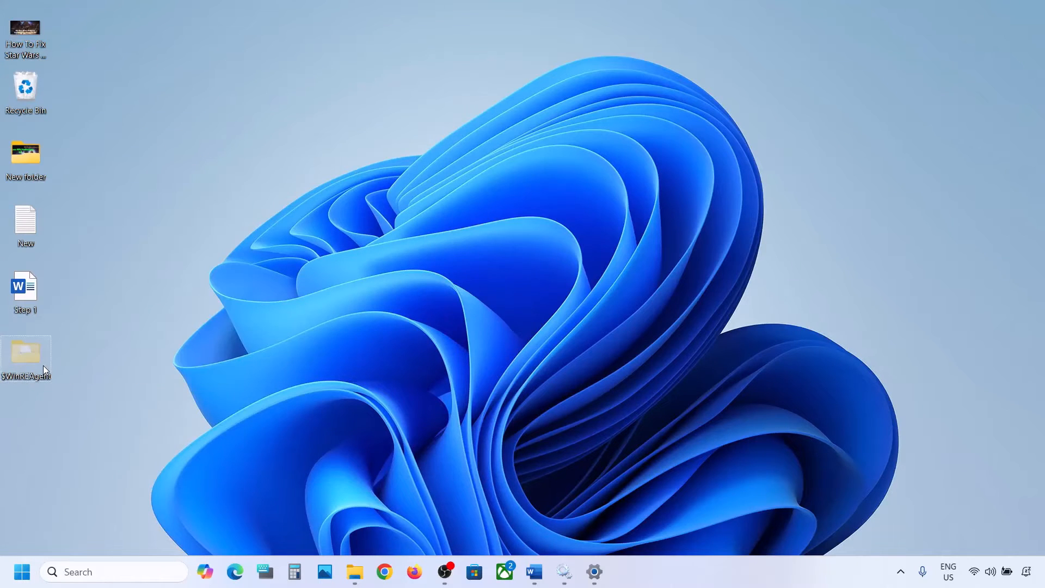
{"action": "left_click", "coordinate": [354, 572]}
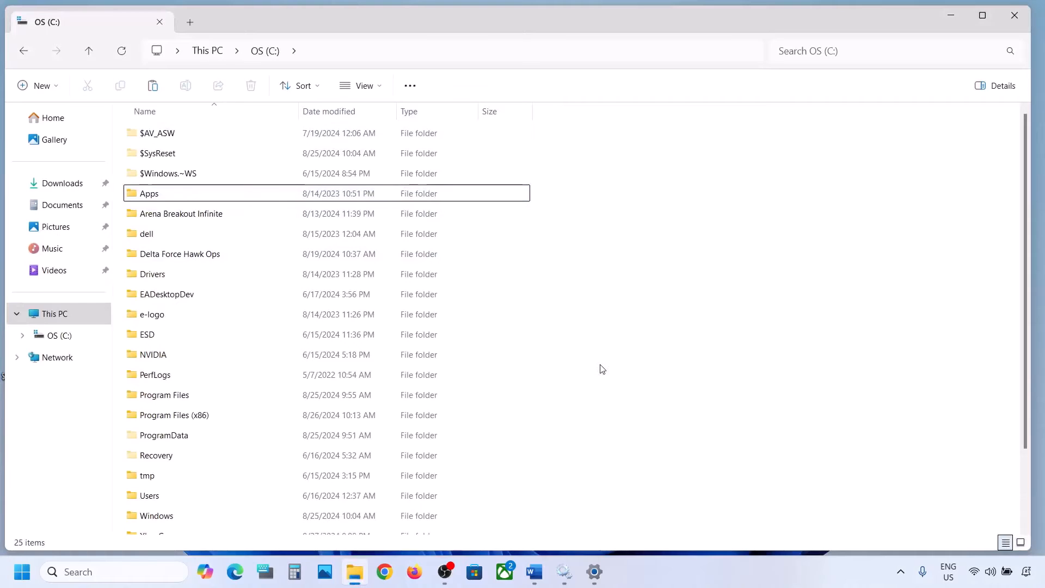
{"action": "key", "text": "ctrl+v"}
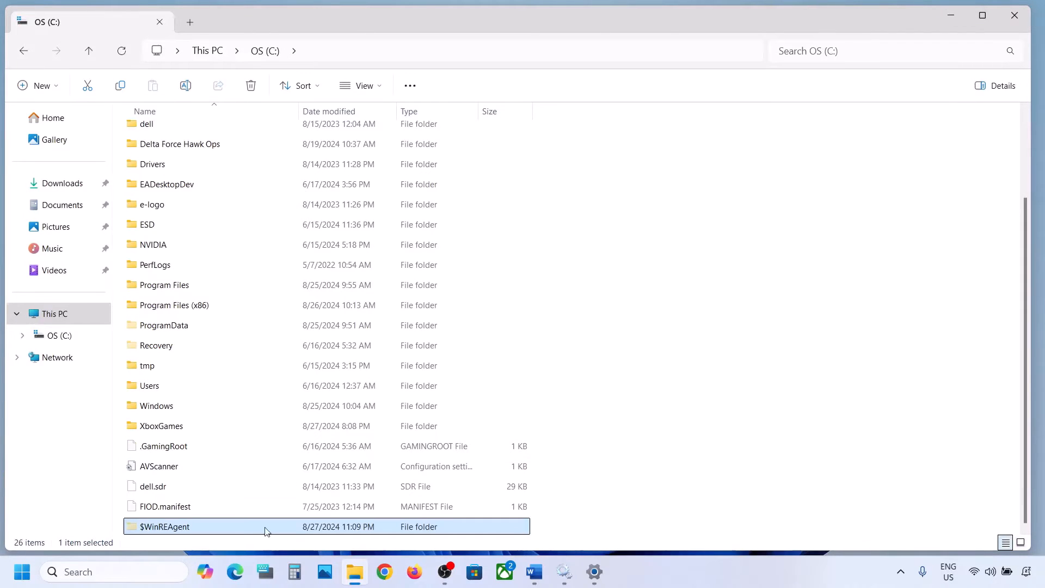
{"action": "left_click", "coordinate": [939, 22]}
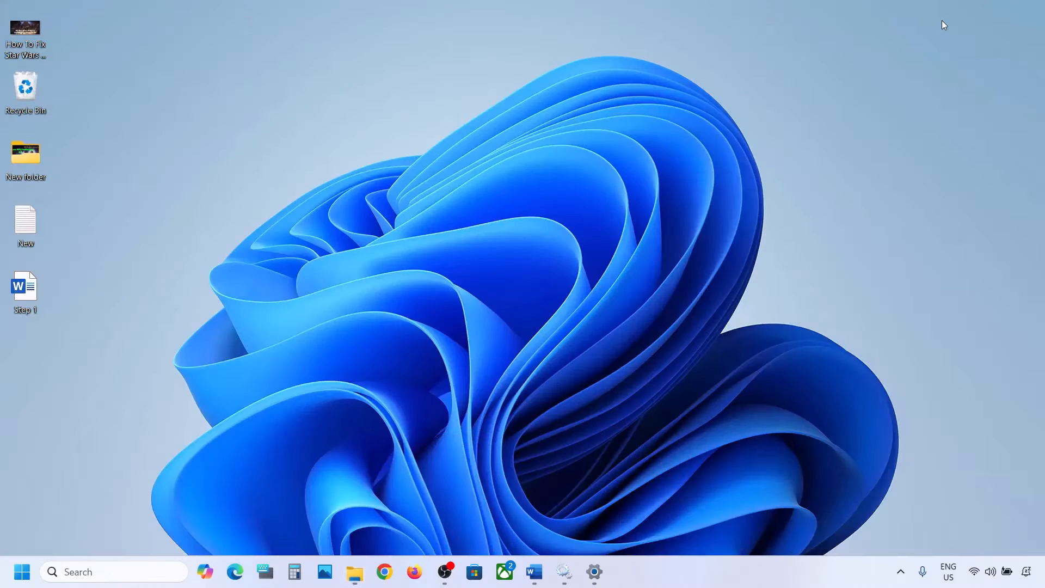
Step: Switch to the Word notes and highlight "Run Update Troubleshooter" in Step 3
{"action": "left_click", "coordinate": [534, 572]}
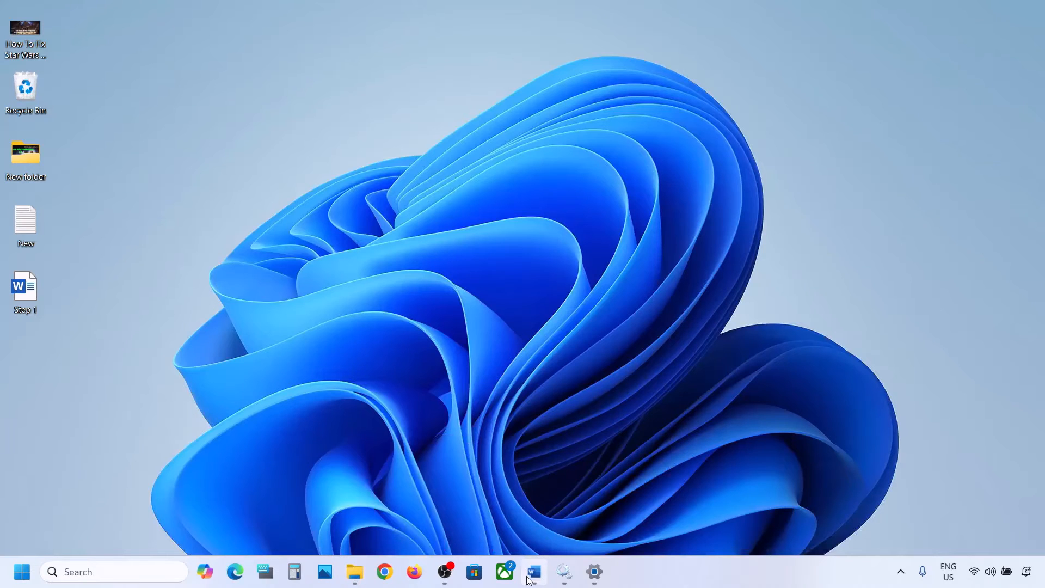
{"action": "scroll", "coordinate": [331, 318], "scroll_direction": "down", "scroll_amount": 2}
{"action": "scroll", "coordinate": [332, 319], "scroll_direction": "down", "scroll_amount": 1}
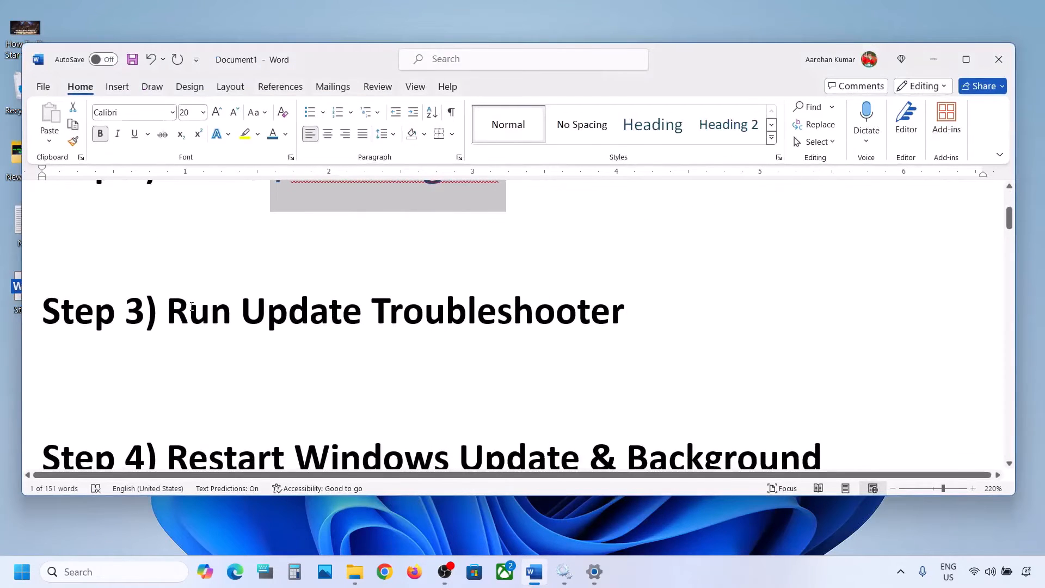
{"action": "left_click_drag", "start_coordinate": [192, 307], "coordinate": [602, 287]}
Step: Run the Windows Update troubleshooter from the other troubleshooters in the system settings
{"action": "left_click", "coordinate": [24, 579]}
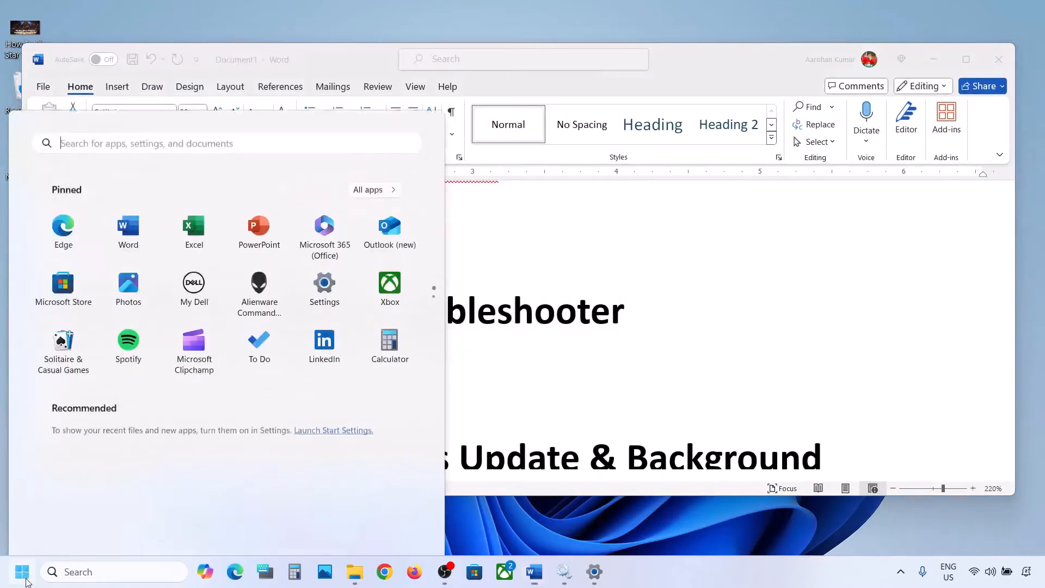
{"action": "left_click", "coordinate": [337, 236]}
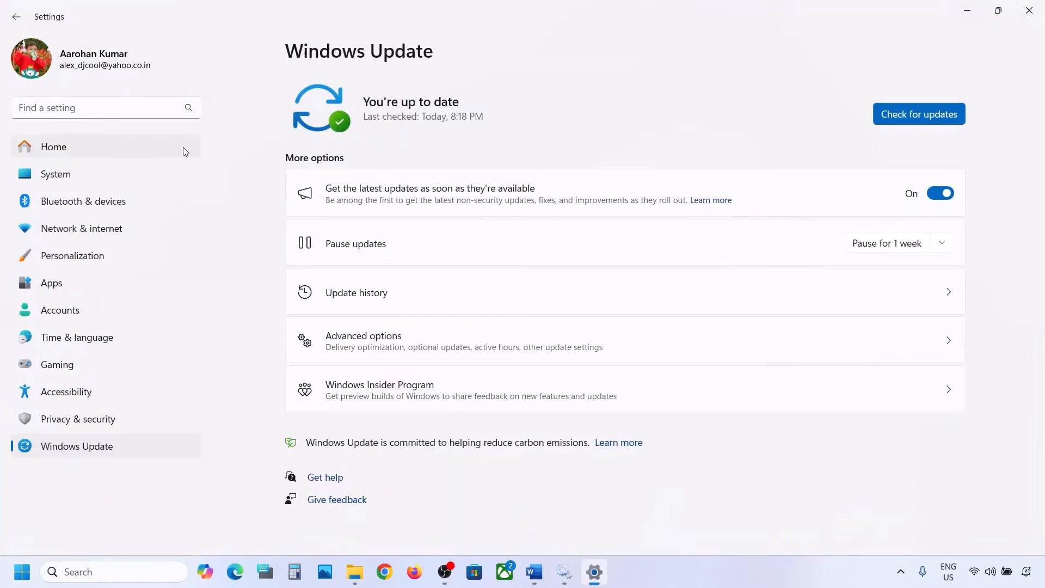
{"action": "left_click", "coordinate": [96, 174]}
{"action": "scroll", "coordinate": [394, 263], "scroll_direction": "down", "scroll_amount": 5}
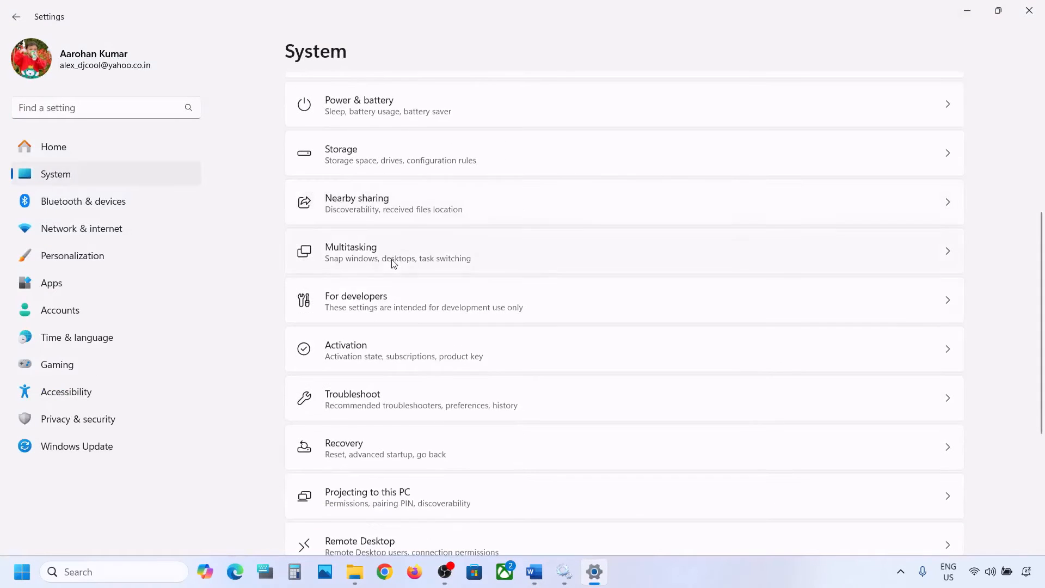
{"action": "left_click", "coordinate": [364, 395]}
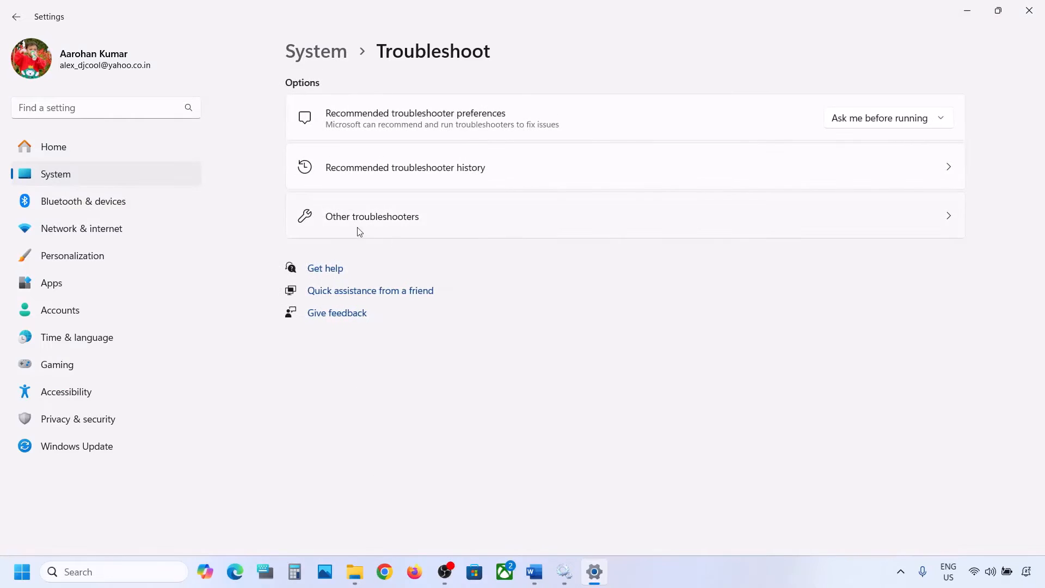
{"action": "left_click", "coordinate": [372, 228]}
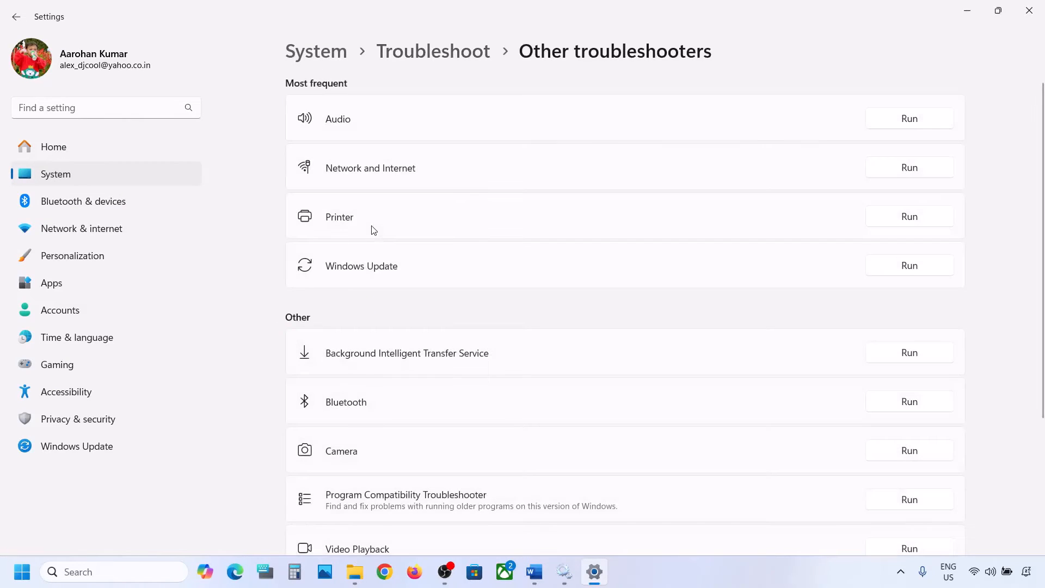
{"action": "scroll", "coordinate": [373, 229], "scroll_direction": "down", "scroll_amount": 1}
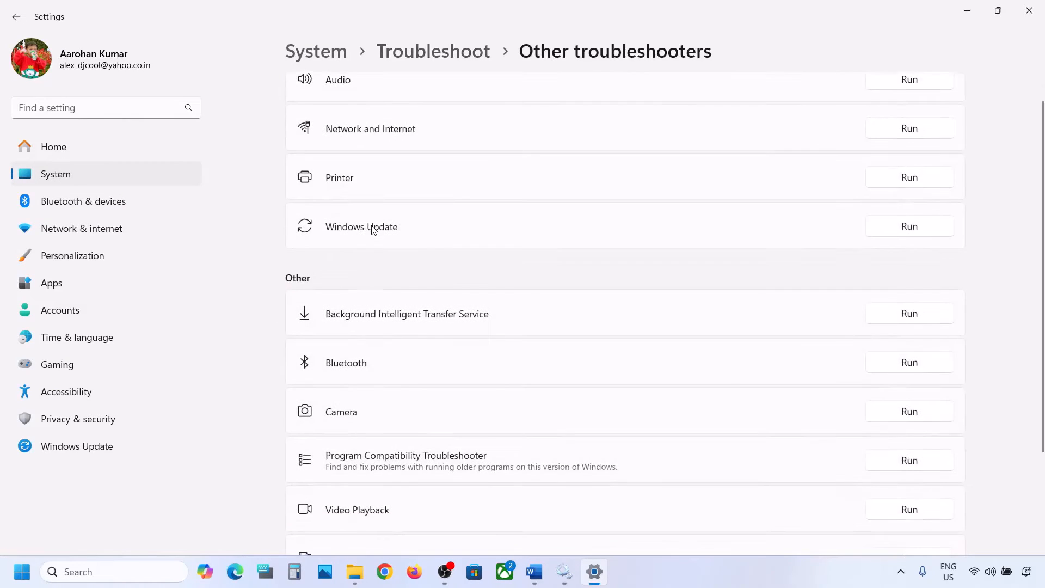
{"action": "left_click", "coordinate": [910, 232]}
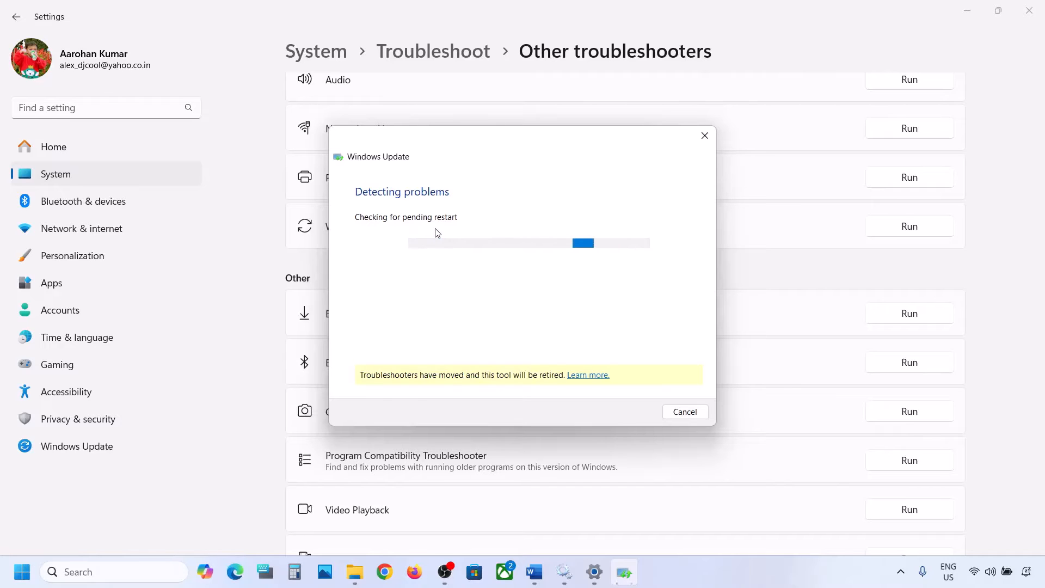
Step: Switch to the Word notes and highlight Step 4's instruction to restart Windows Update and the Background intelligent transfer service
{"action": "left_click", "coordinate": [534, 570]}
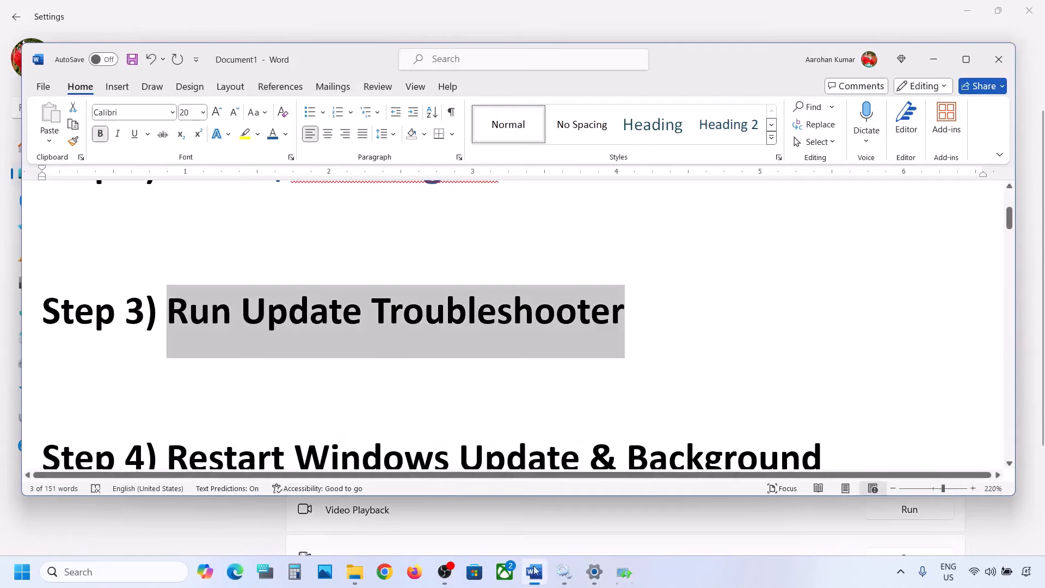
{"action": "scroll", "coordinate": [375, 353], "scroll_direction": "down", "scroll_amount": 3}
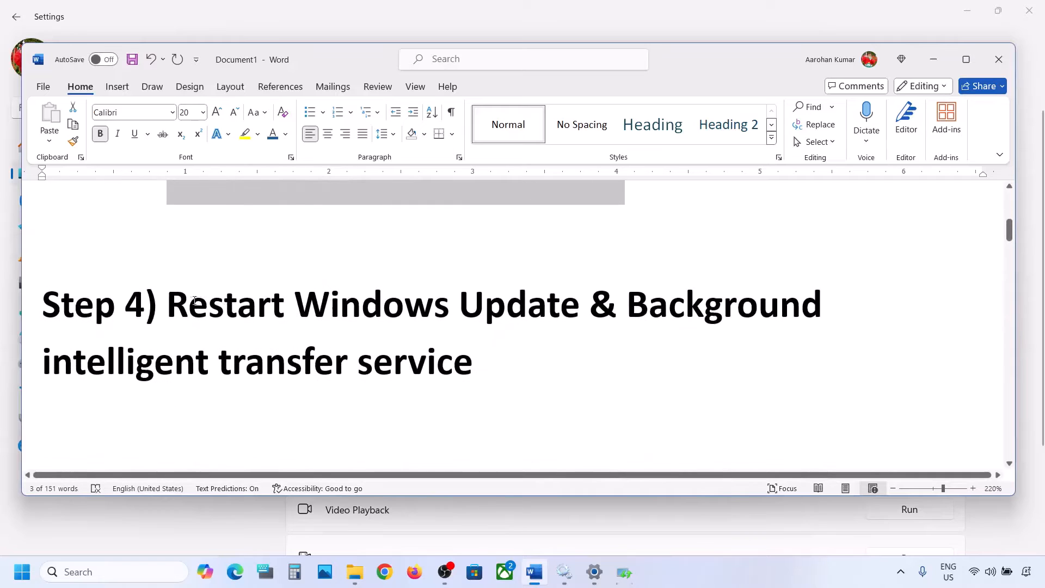
{"action": "left_click_drag", "start_coordinate": [172, 305], "coordinate": [647, 307]}
{"action": "left_click_drag", "start_coordinate": [326, 337], "coordinate": [448, 353]}
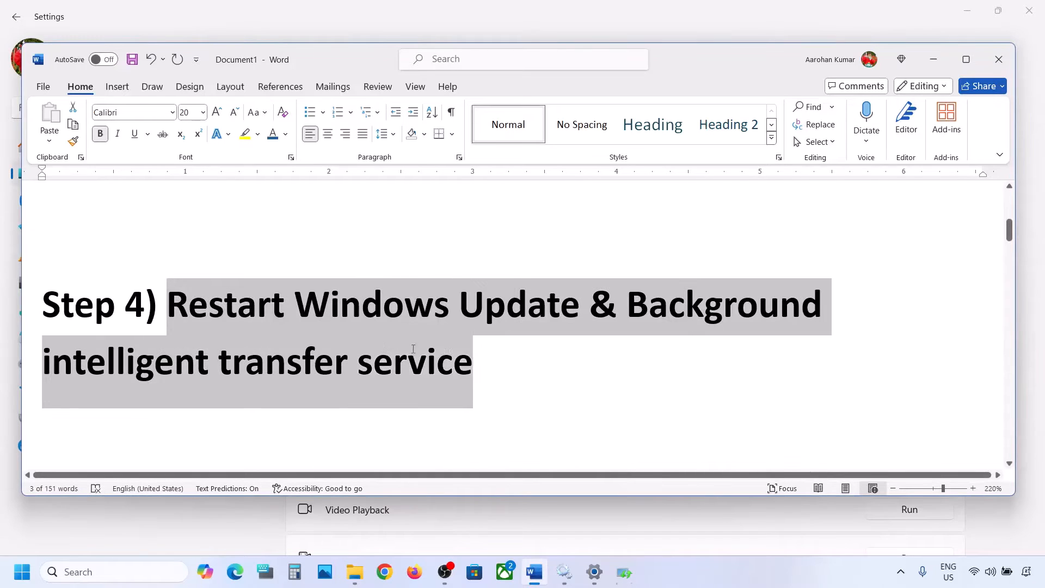
Step: Search Windows for "services" and open the Services console
{"action": "left_click", "coordinate": [93, 568]}
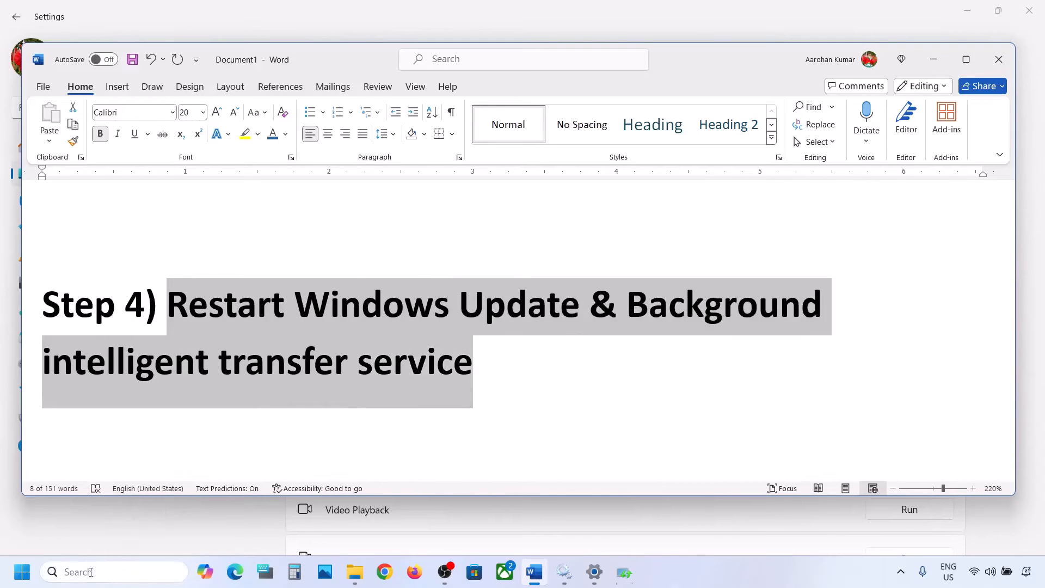
{"action": "type", "text": "services"}
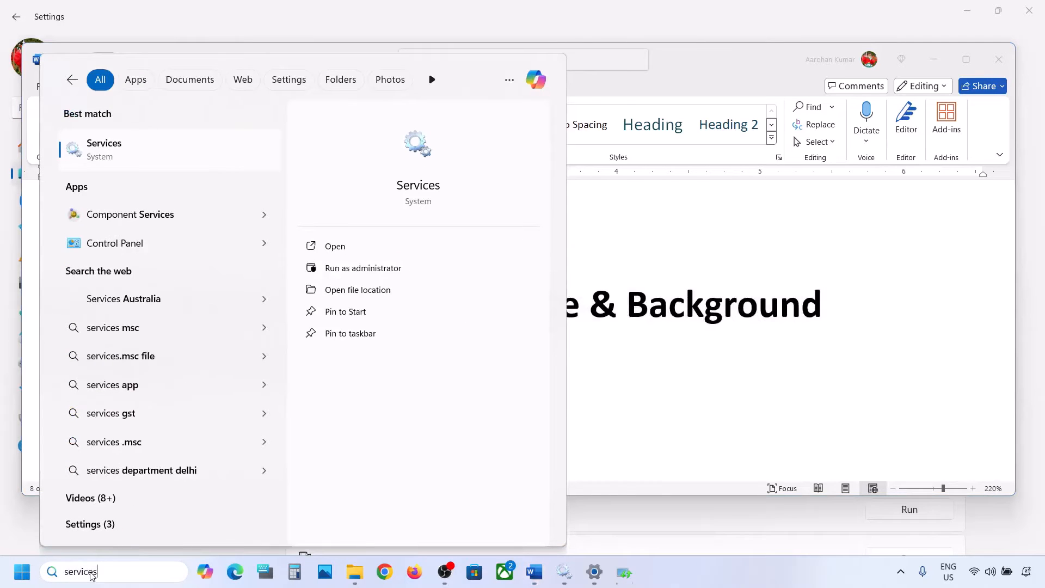
{"action": "key", "text": "Return"}
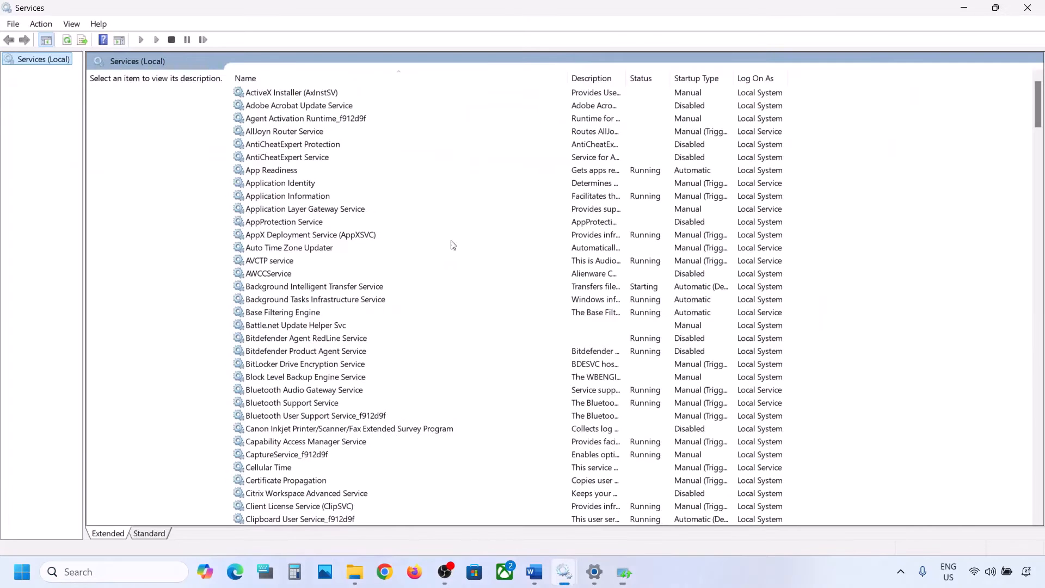
Step: Set the Windows Update service's startup type to Automatic and restart the service
{"action": "left_click", "coordinate": [302, 312]}
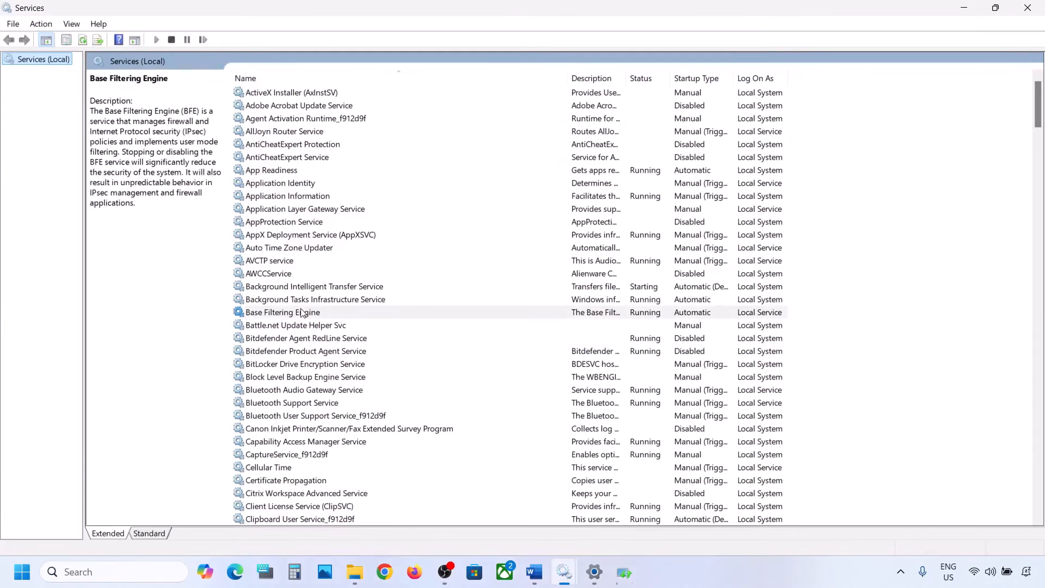
{"action": "key", "text": "w"}
{"action": "scroll", "coordinate": [341, 424], "scroll_direction": "down", "scroll_amount": 7}
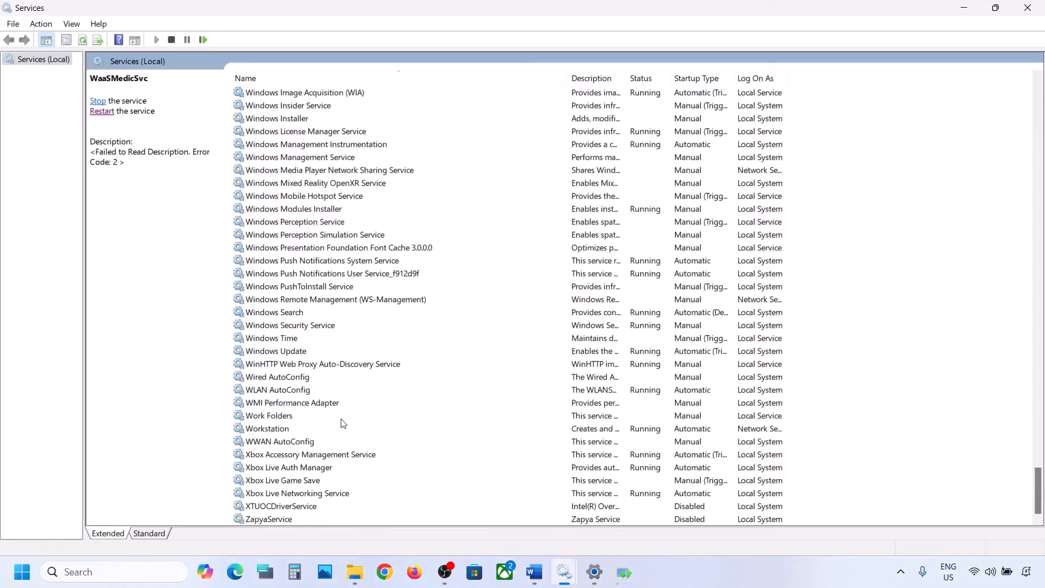
{"action": "left_click", "coordinate": [280, 353]}
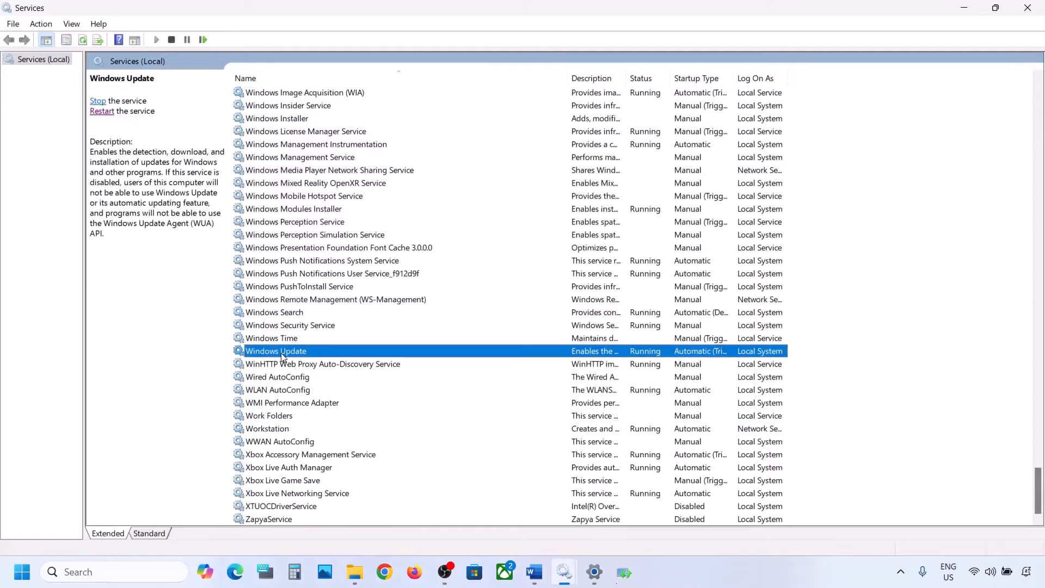
{"action": "double_click", "coordinate": [341, 354]}
{"action": "left_click", "coordinate": [512, 270]}
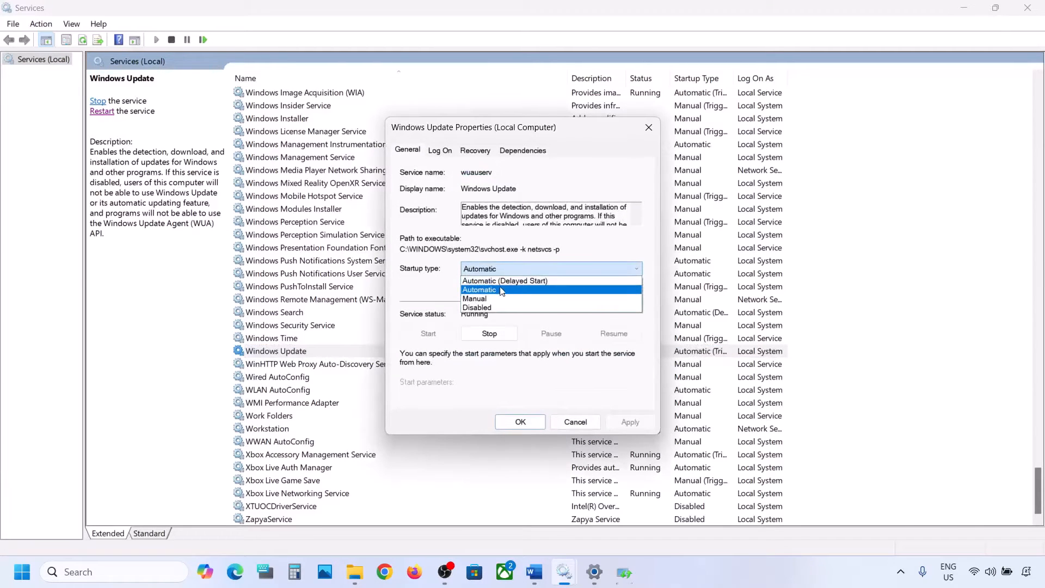
{"action": "left_click", "coordinate": [499, 293]}
{"action": "left_click", "coordinate": [615, 422]}
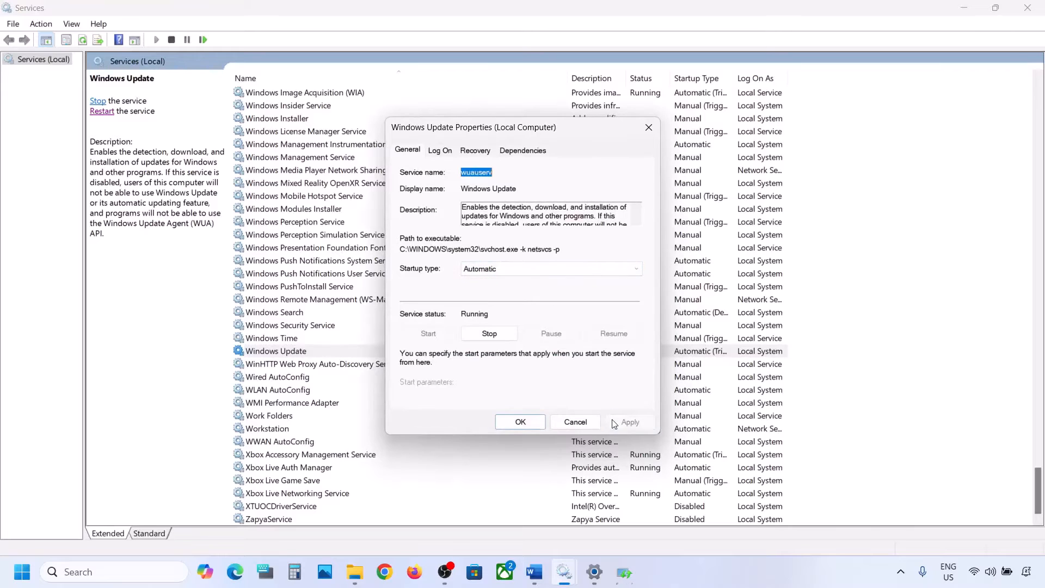
{"action": "left_click", "coordinate": [504, 422]}
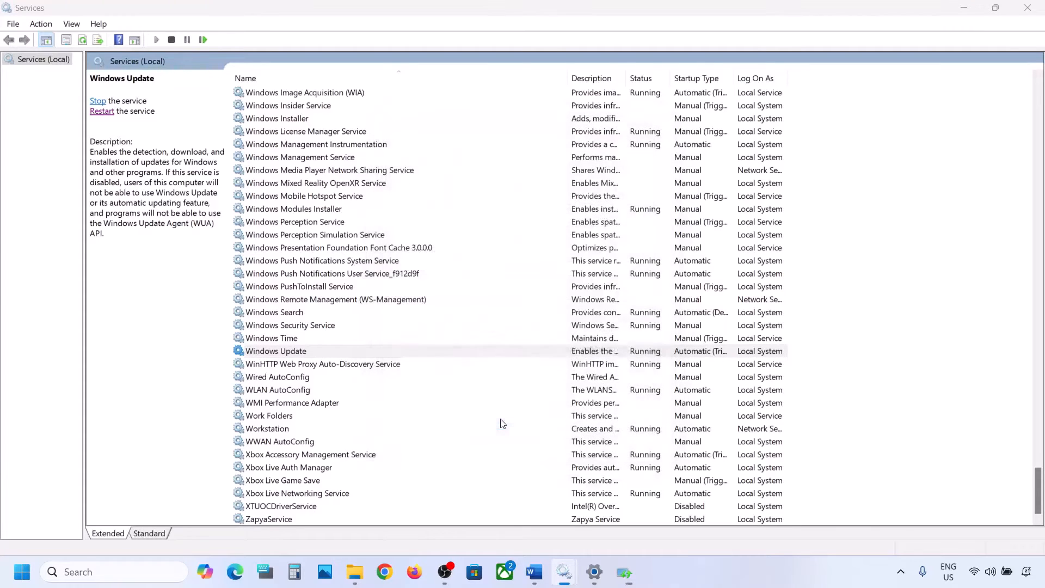
{"action": "right_click", "coordinate": [283, 354]}
{"action": "left_click", "coordinate": [329, 418]}
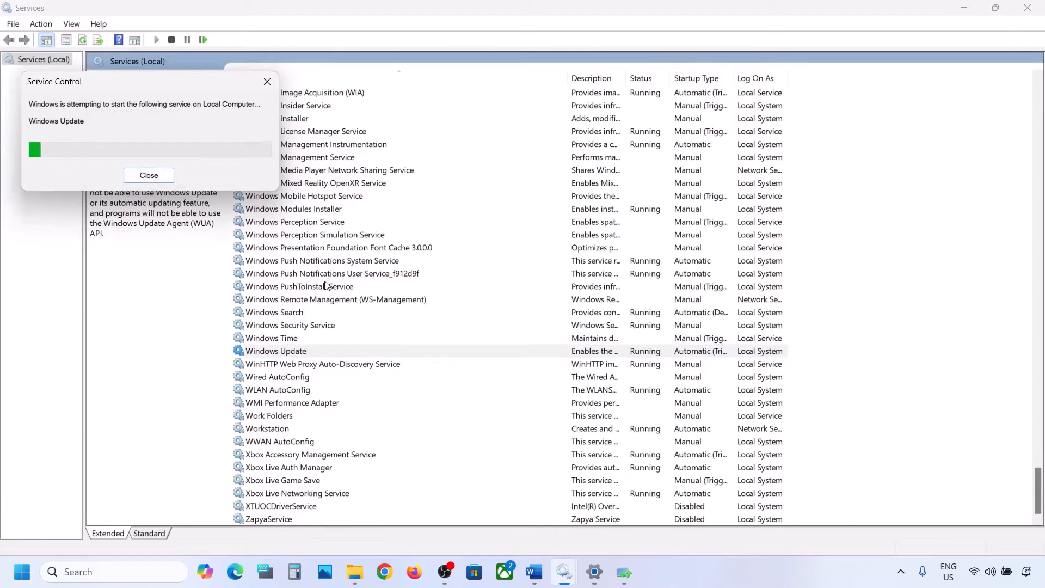
Step: Set the Background Intelligent Transfer Service's startup type to Automatic and restart the service
{"action": "left_click", "coordinate": [306, 274]}
{"action": "key", "text": "b"}
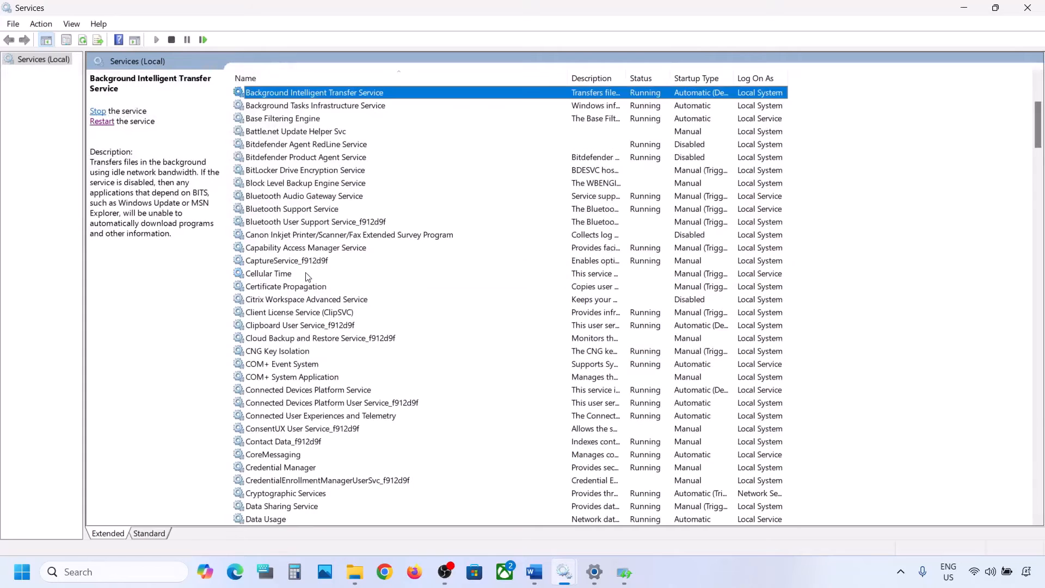
{"action": "scroll", "coordinate": [315, 220], "scroll_direction": "up", "scroll_amount": 3}
{"action": "double_click", "coordinate": [346, 212]}
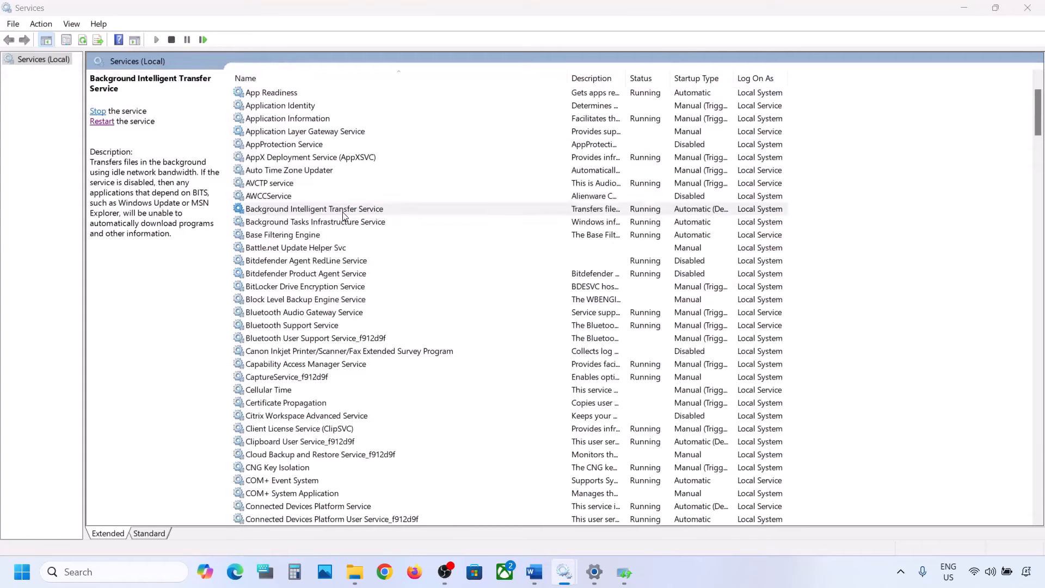
{"action": "left_click", "coordinate": [487, 269]}
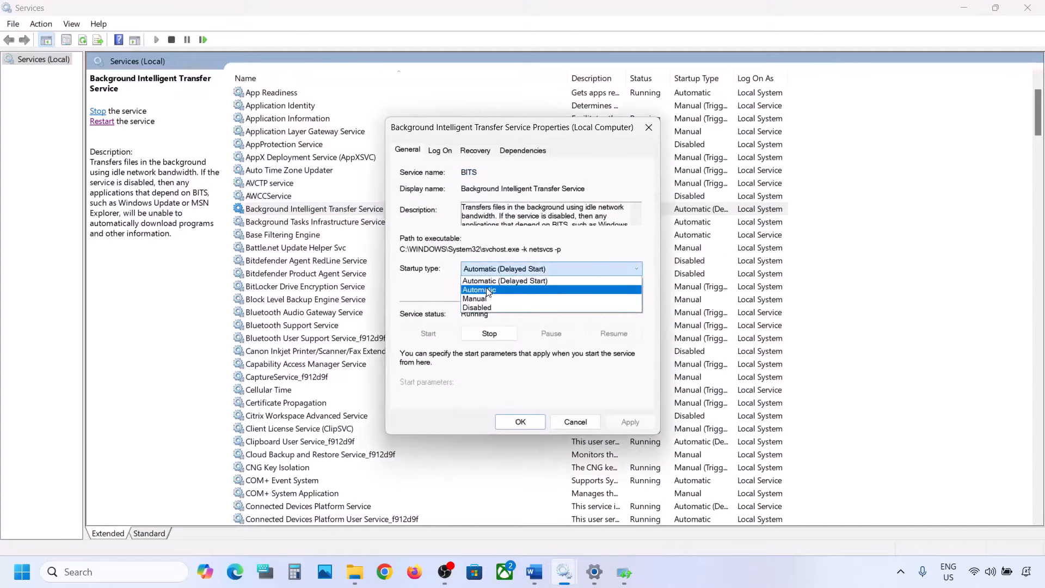
{"action": "left_click", "coordinate": [487, 290]}
{"action": "left_click", "coordinate": [620, 422]}
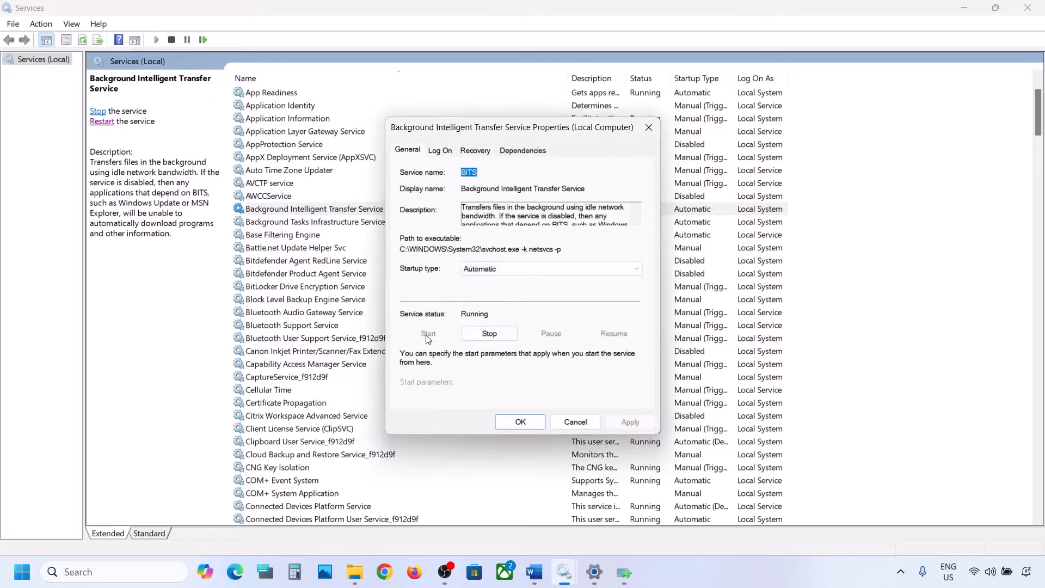
{"action": "left_click", "coordinate": [520, 422]}
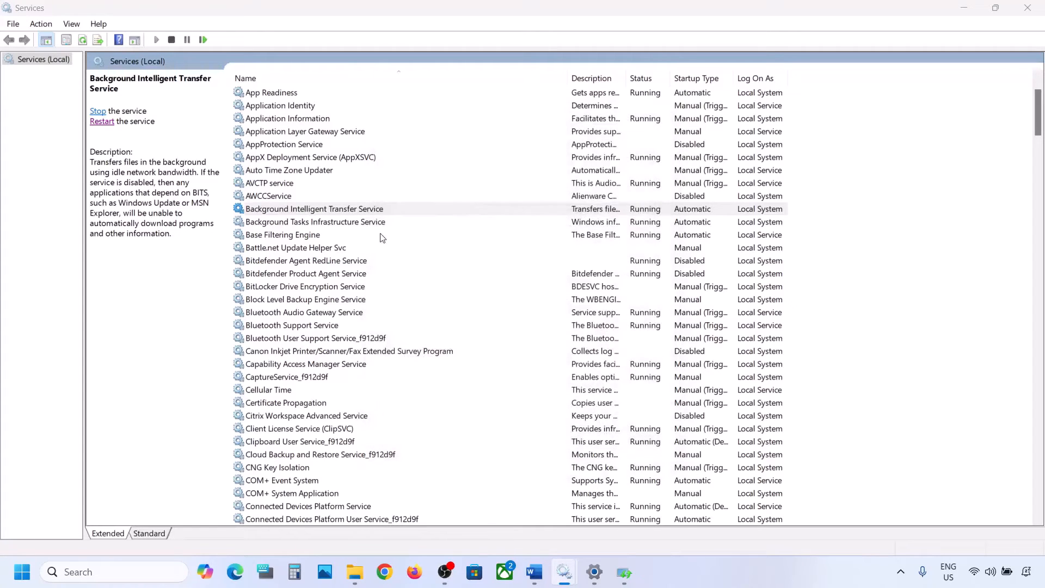
{"action": "right_click", "coordinate": [321, 212]}
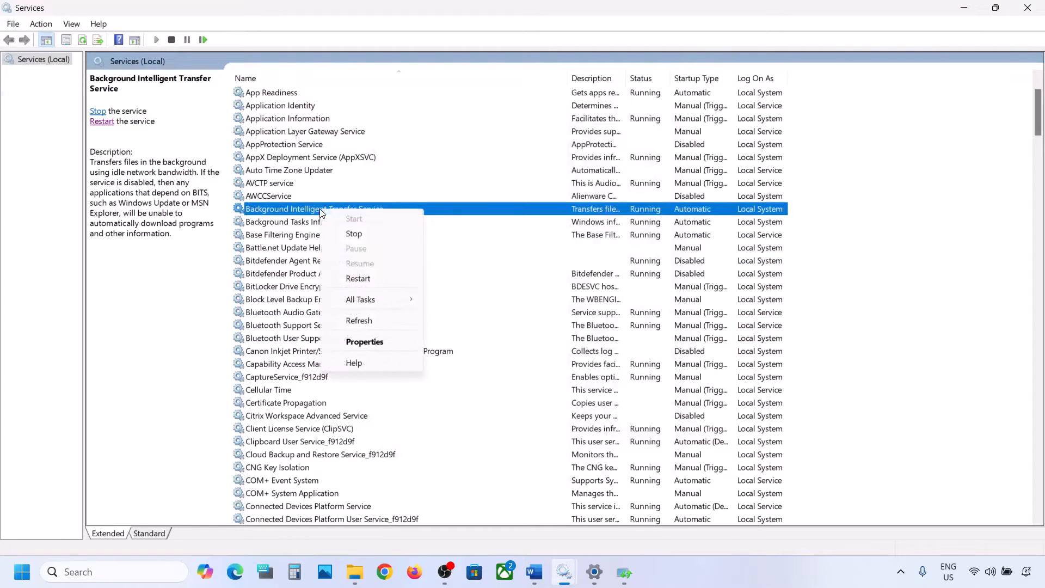
{"action": "left_click", "coordinate": [358, 279]}
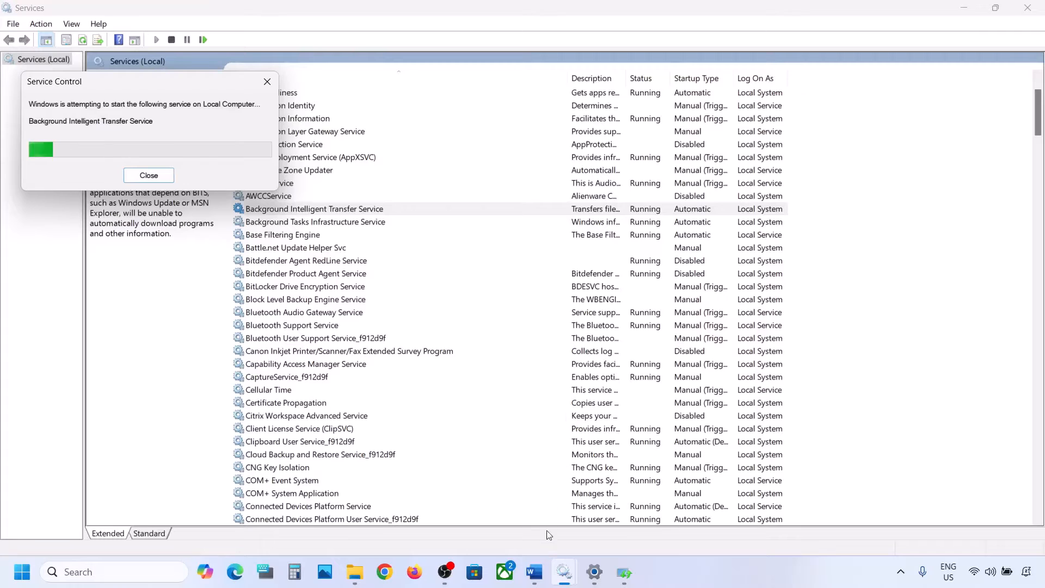
Step: Switch to the Word notes and copy the Windows 11 software download link under Step 5
{"action": "mouse_move", "coordinate": [537, 576]}
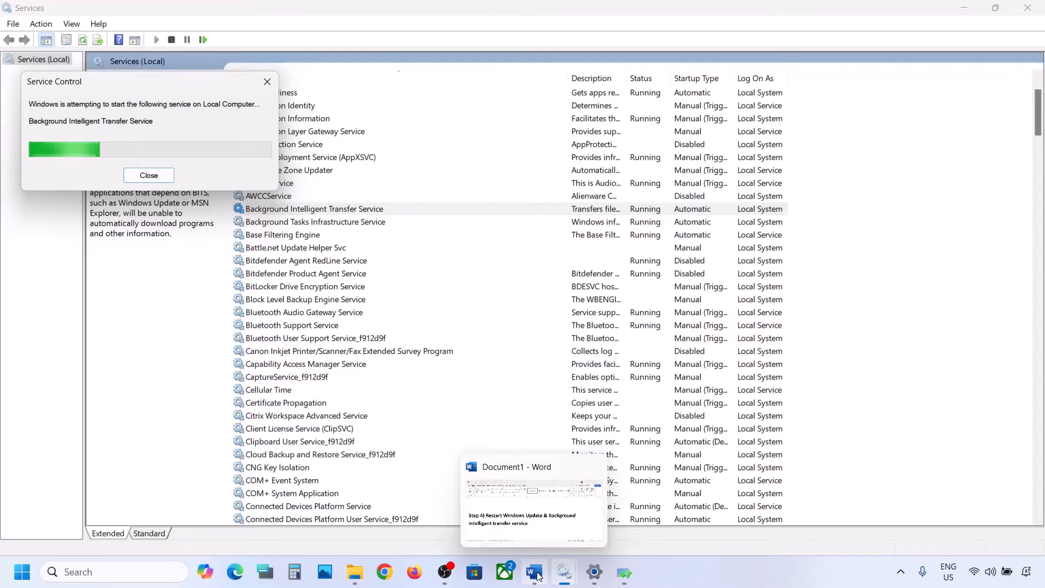
{"action": "left_click", "coordinate": [537, 575]}
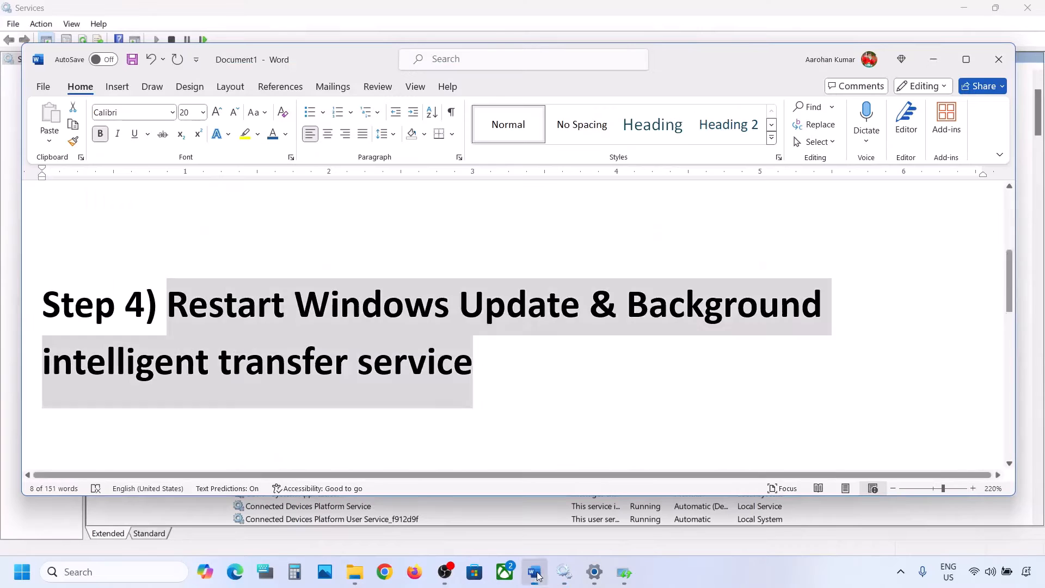
{"action": "scroll", "coordinate": [502, 392], "scroll_direction": "down", "scroll_amount": 5}
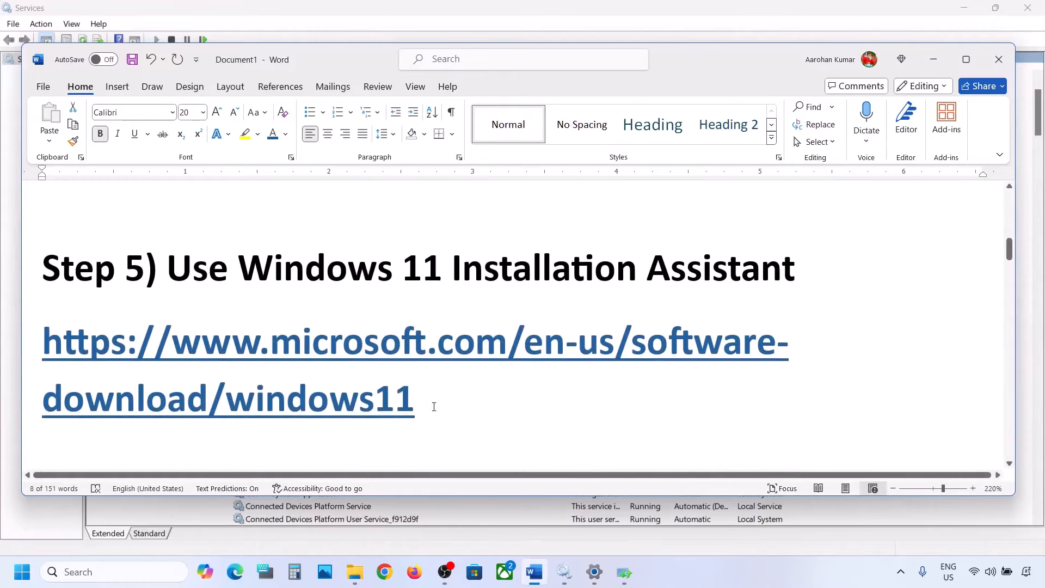
{"action": "left_click_drag", "start_coordinate": [433, 407], "coordinate": [43, 332]}
{"action": "key", "text": "ctrl+c"}
{"action": "right_click", "coordinate": [44, 332]}
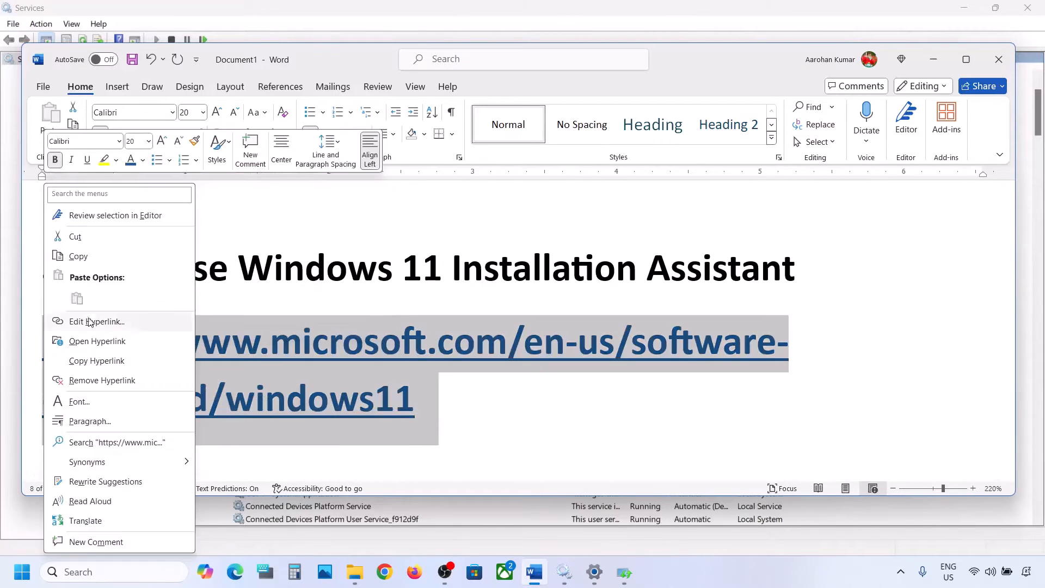
{"action": "left_click", "coordinate": [101, 255]}
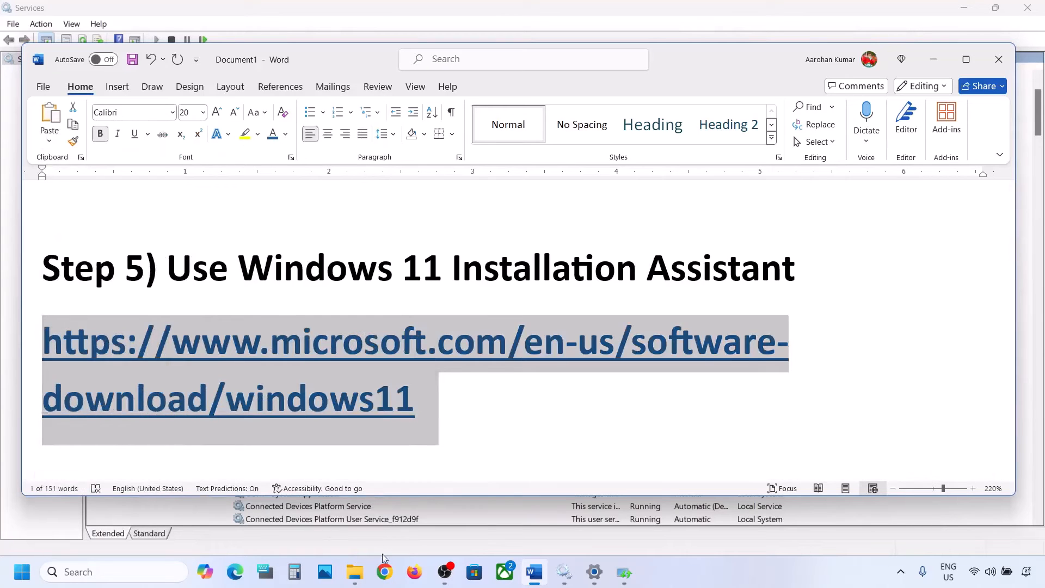
{"action": "left_click", "coordinate": [384, 572]}
{"action": "key", "text": "ctrl+v"}
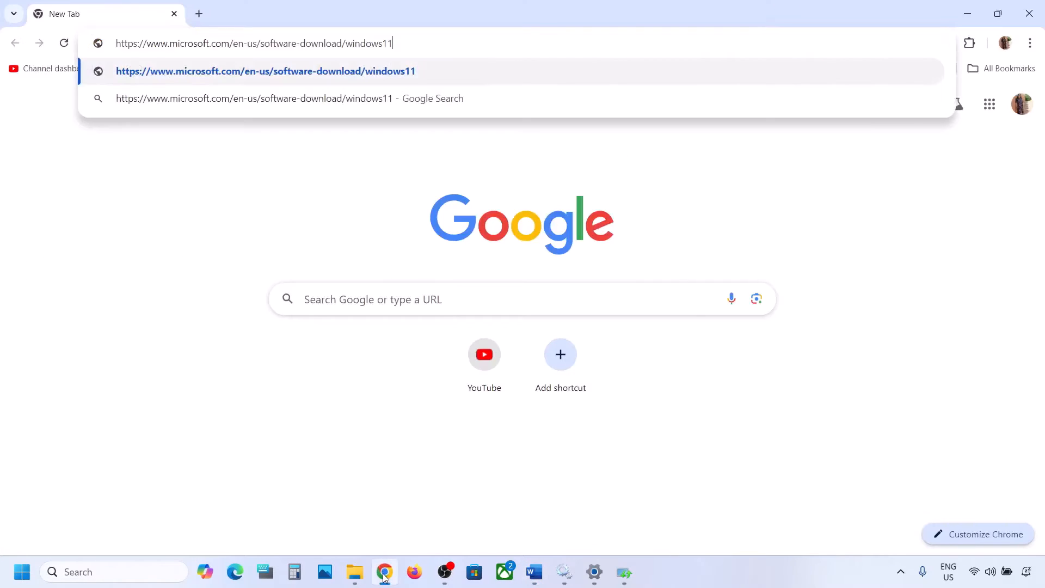
{"action": "key", "text": "Return"}
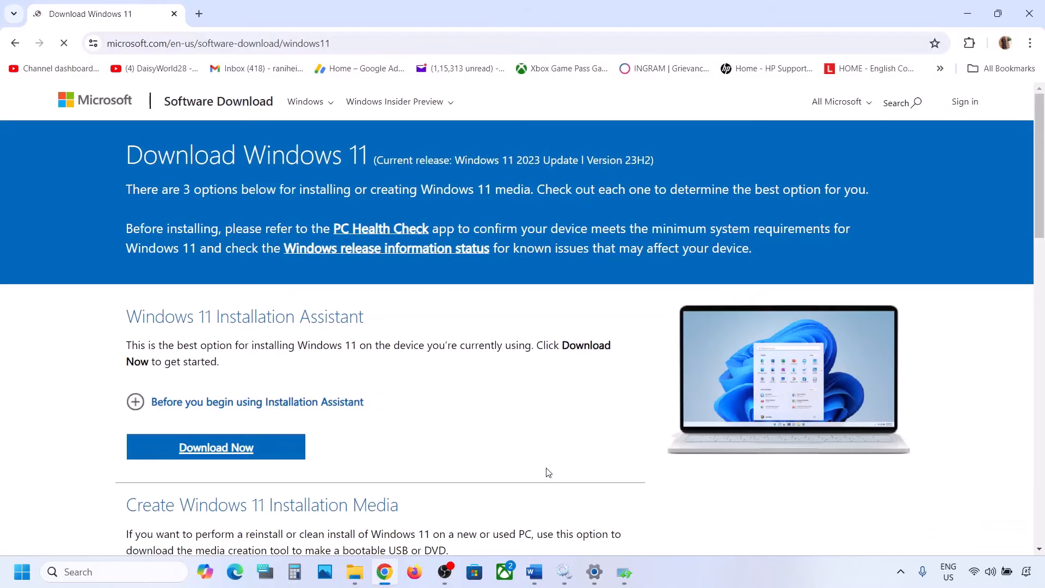
Step: Download the Windows 11 Installation Assistant, run it, and minimize its window
{"action": "scroll", "coordinate": [443, 366], "scroll_direction": "down", "scroll_amount": 1}
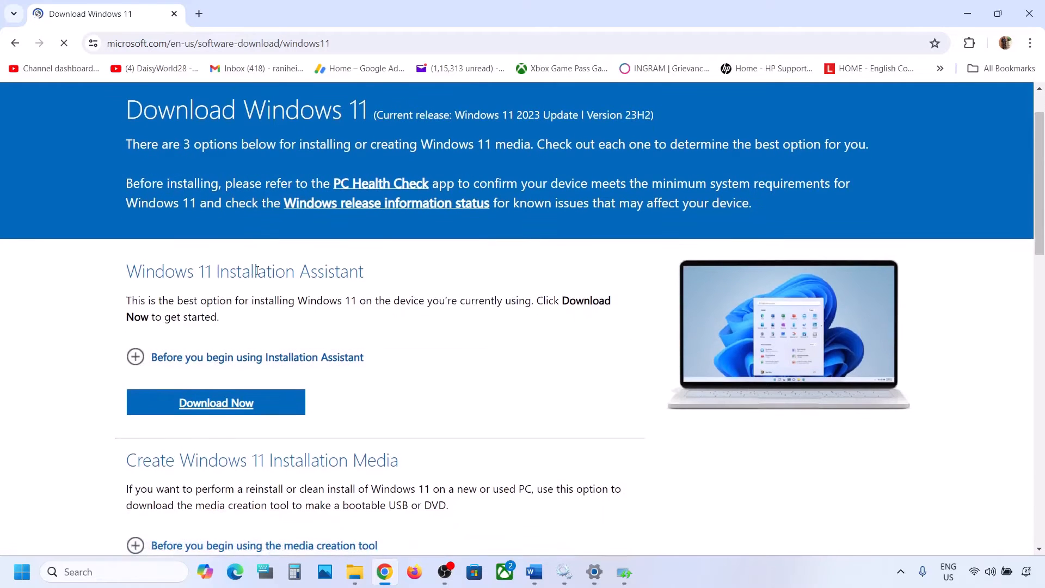
{"action": "left_click", "coordinate": [222, 402]}
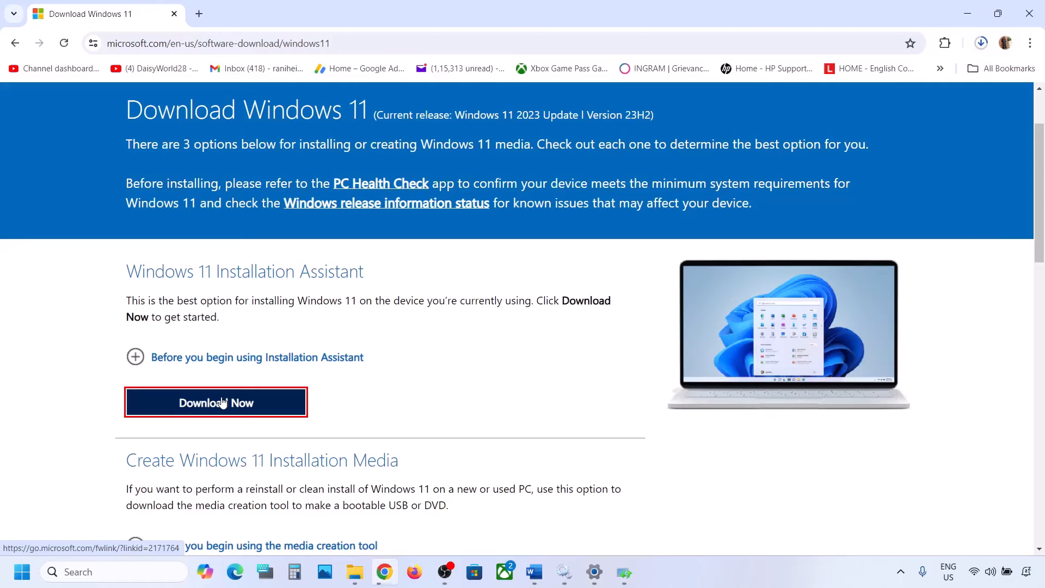
{"action": "left_click", "coordinate": [852, 78]}
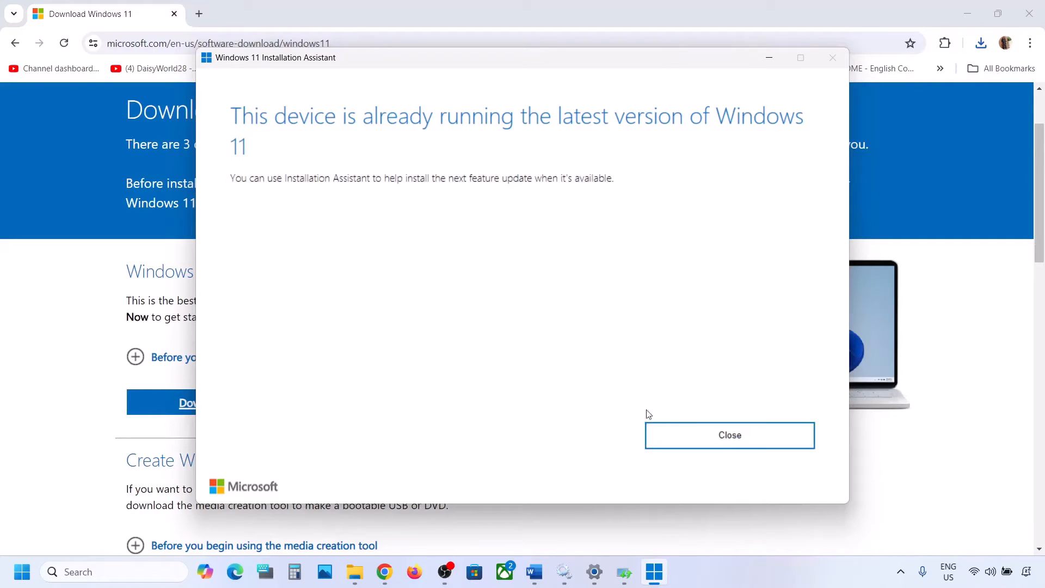
{"action": "left_click", "coordinate": [769, 57]}
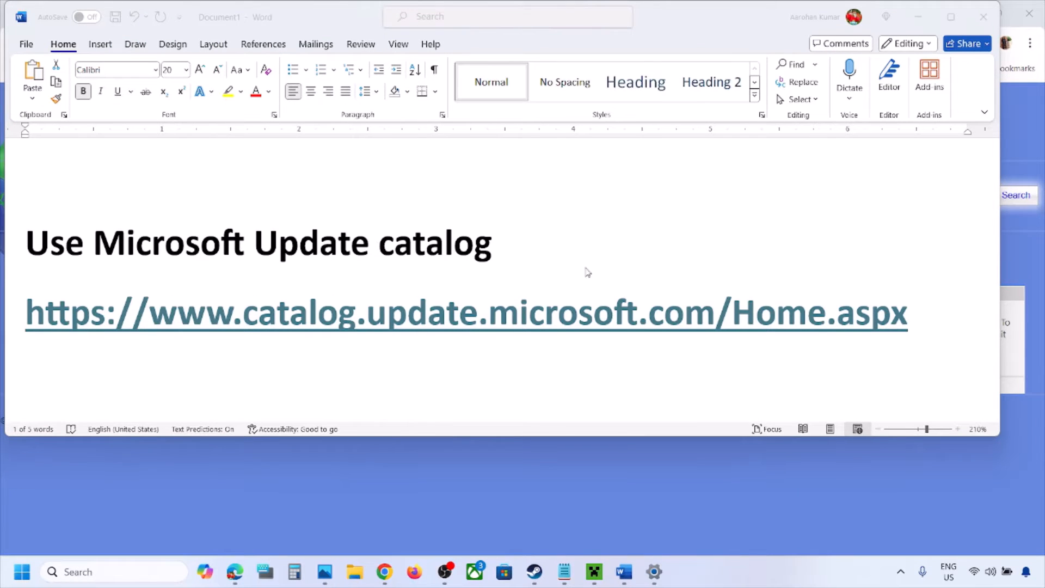
Step: Copy the Microsoft Update Catalog address from the Word notes and switch to the catalog page in Chrome
{"action": "triple_click", "coordinate": [673, 320]}
{"action": "right_click", "coordinate": [673, 320]}
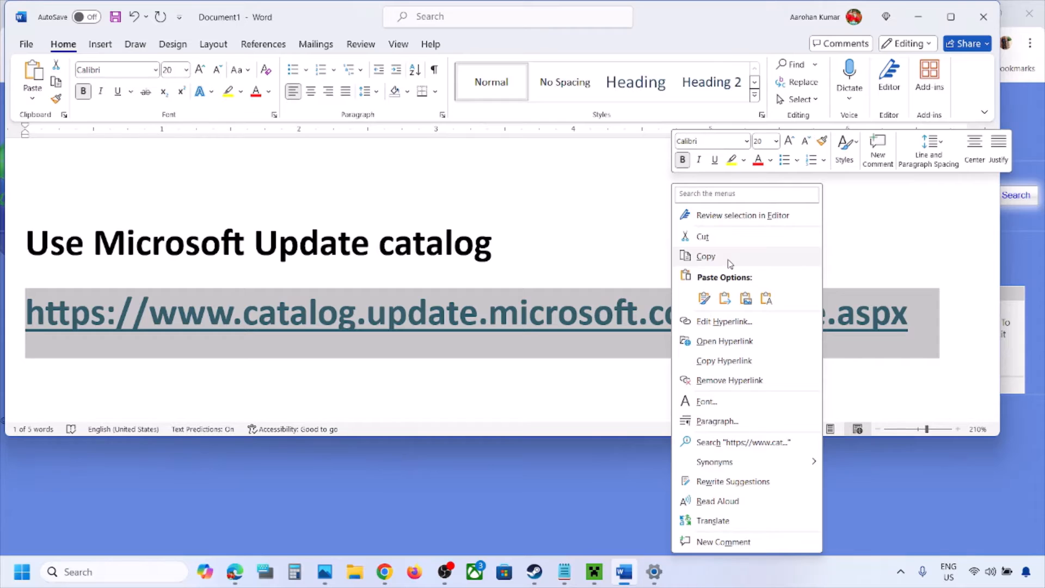
{"action": "left_click", "coordinate": [726, 259]}
{"action": "left_click", "coordinate": [609, 490]}
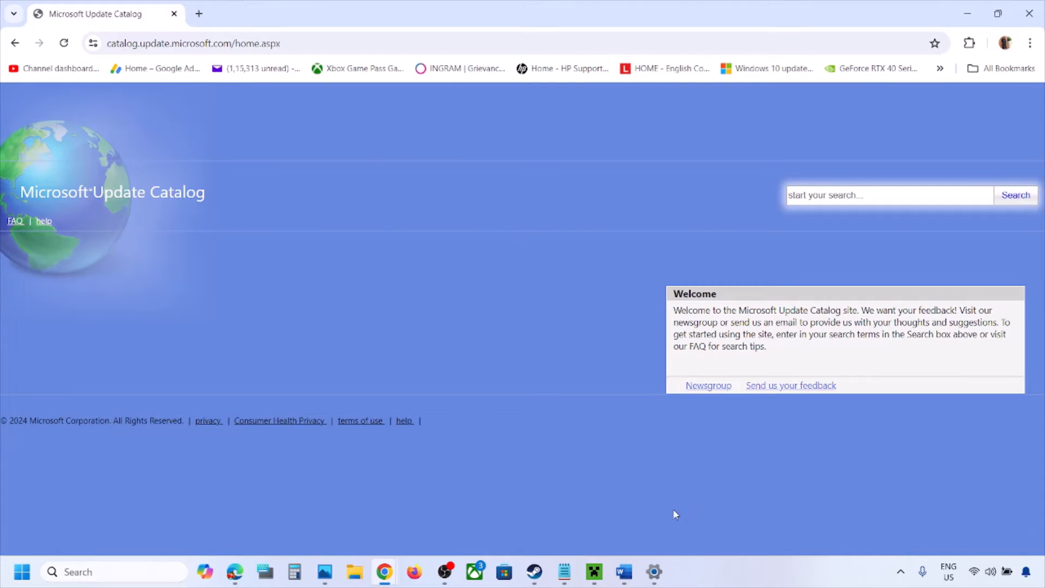
Step: Check the KB number in the Windows Update history and search the Microsoft Update Catalog for KB5043145
{"action": "left_click", "coordinate": [827, 196]}
{"action": "left_click", "coordinate": [654, 572]}
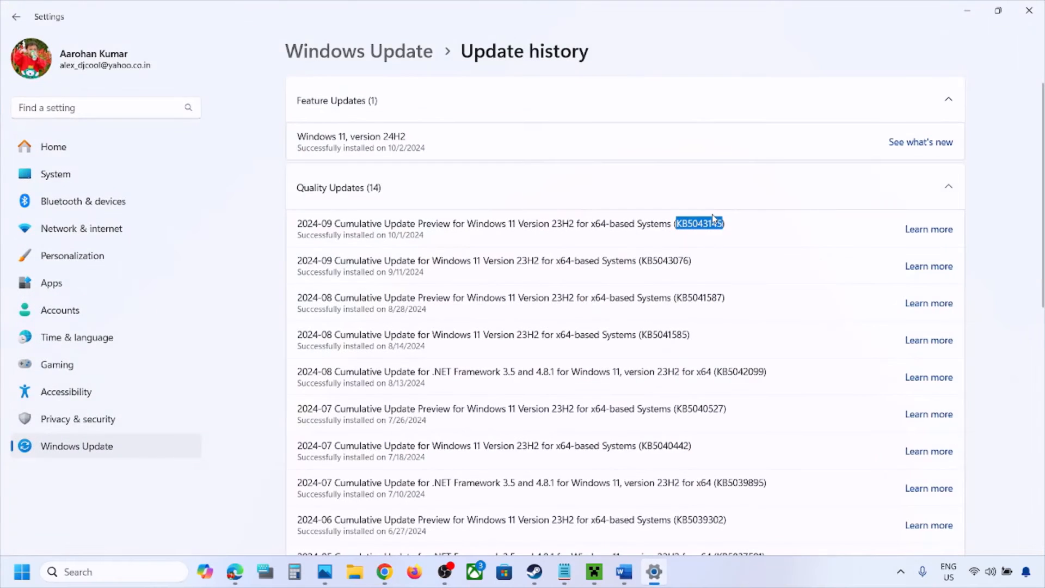
{"action": "left_click", "coordinate": [967, 13]}
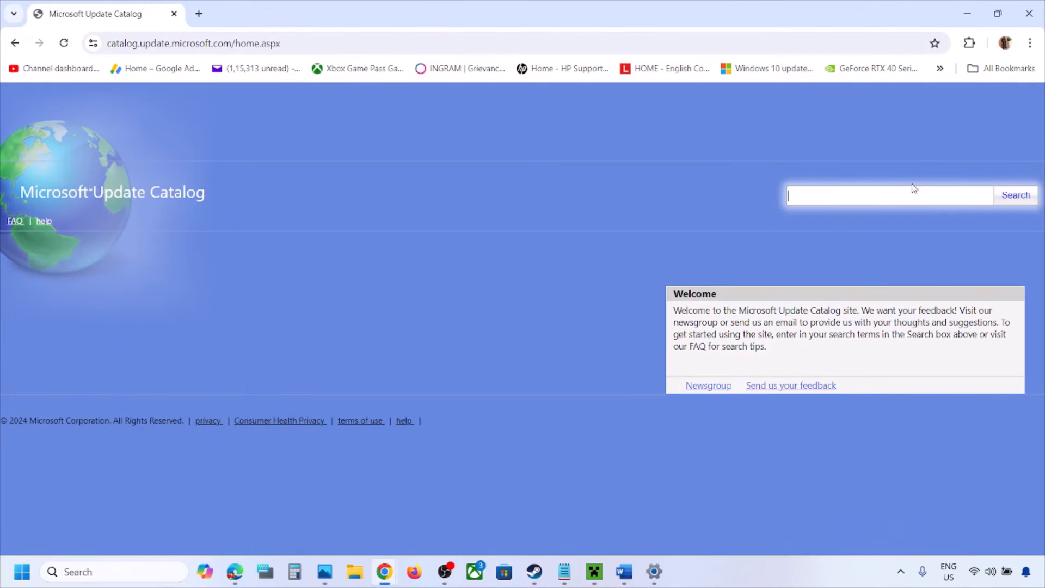
{"action": "left_click", "coordinate": [872, 197]}
{"action": "key", "text": "ctrl+v"}
{"action": "left_click", "coordinate": [1018, 196]}
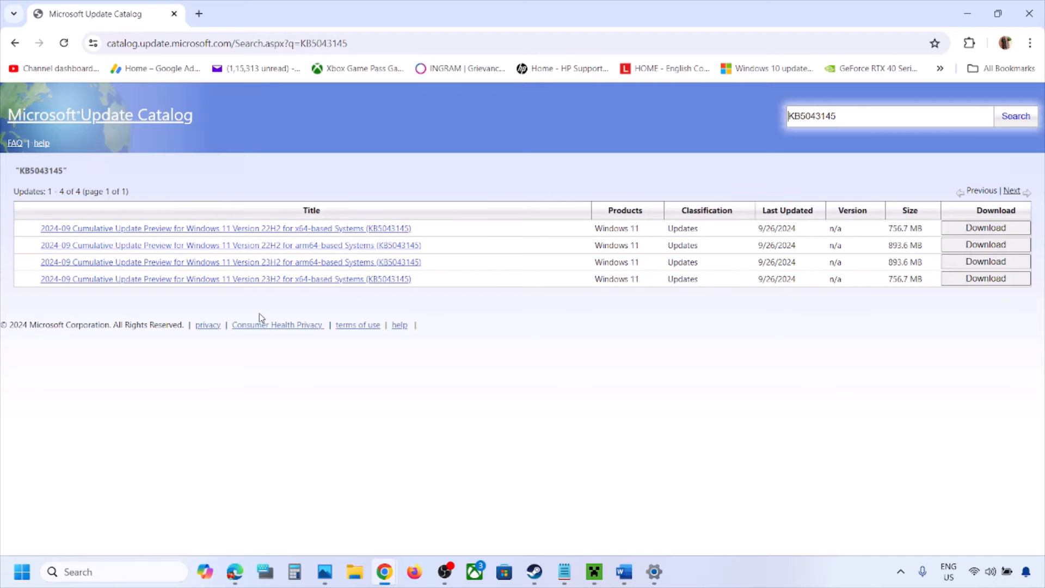
Step: Run winver to check the installed Windows version and move its window below the catalog's search field
{"action": "left_click", "coordinate": [90, 572]}
{"action": "type", "text": "winver"}
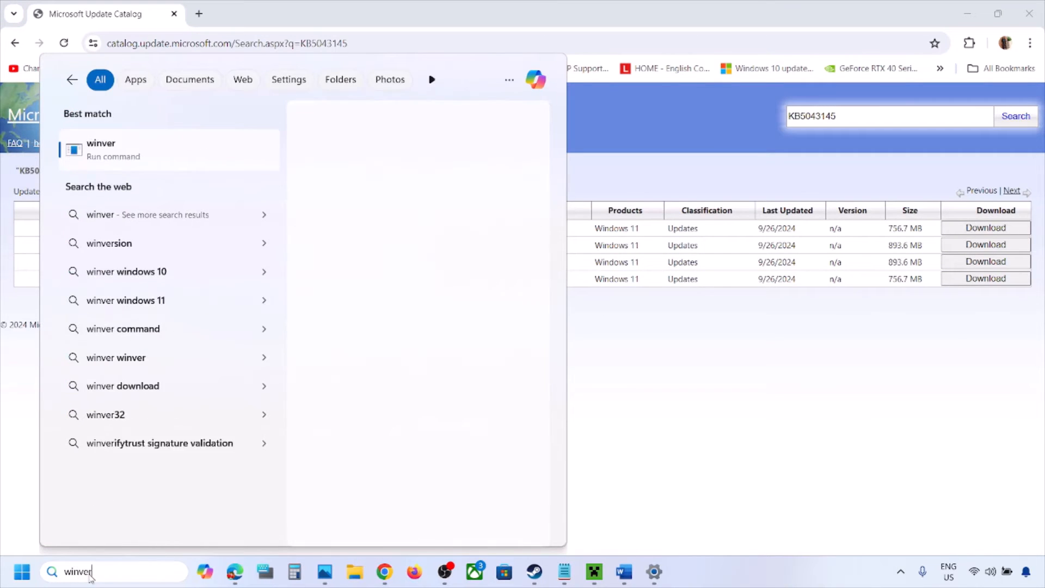
{"action": "left_click", "coordinate": [104, 154]}
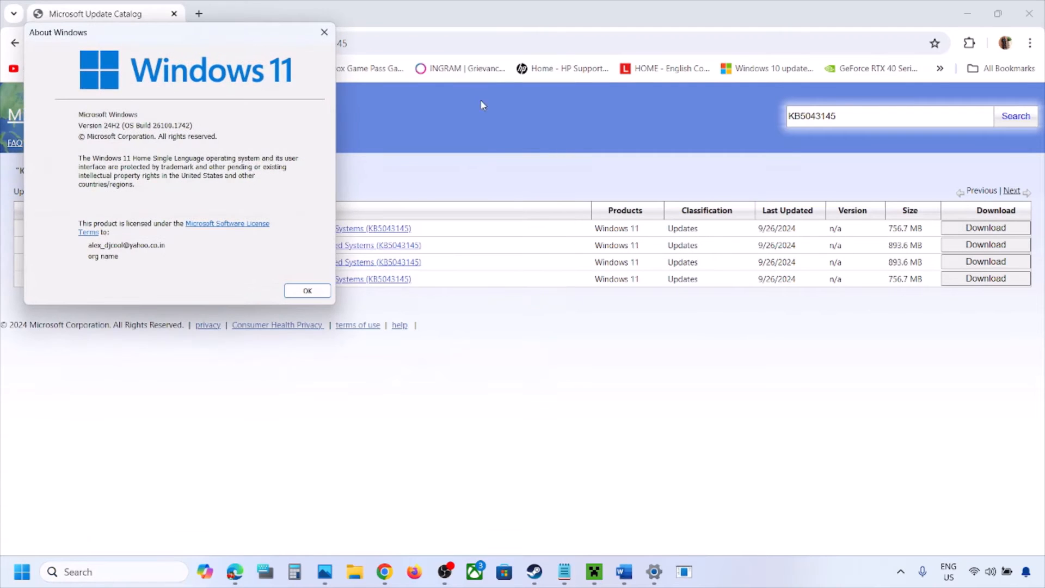
{"action": "left_click_drag", "start_coordinate": [217, 40], "coordinate": [570, 252]}
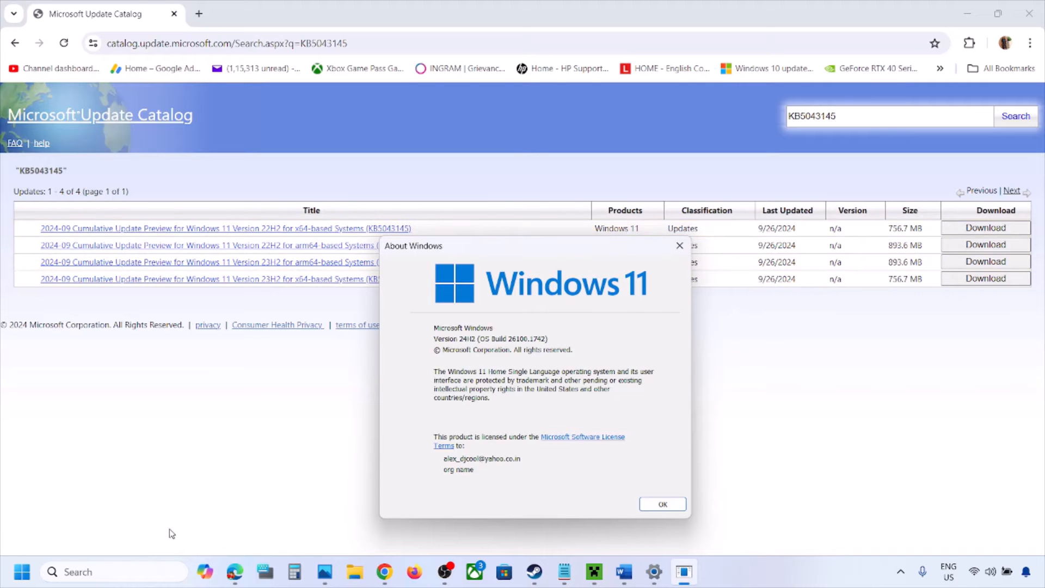
Step: Open the system's About page in Settings, highlight the processor architecture in the system type, and minimize Settings
{"action": "left_click", "coordinate": [654, 571]}
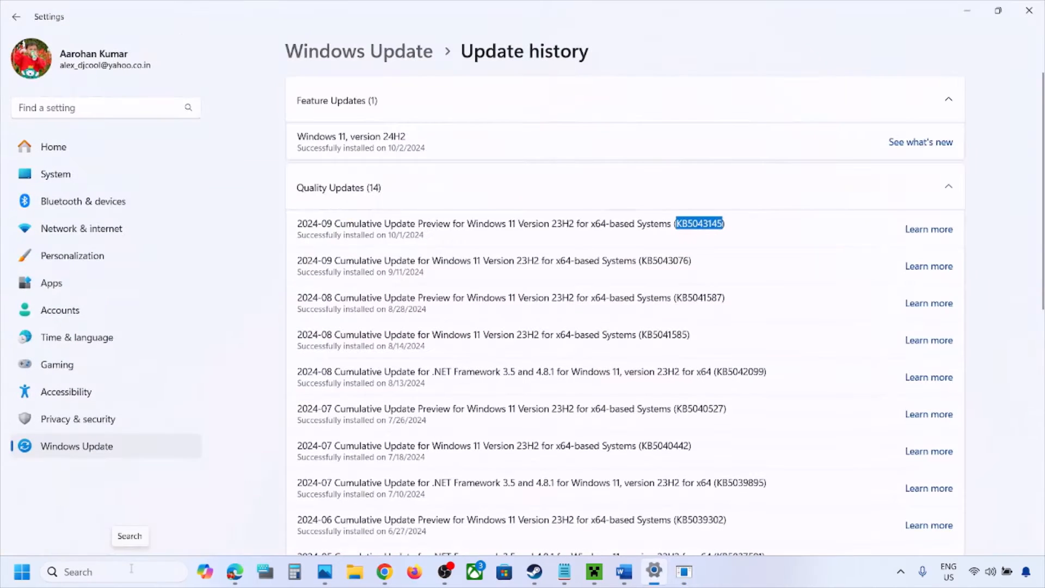
{"action": "left_click", "coordinate": [58, 179]}
{"action": "scroll", "coordinate": [410, 298], "scroll_direction": "down", "scroll_amount": 10}
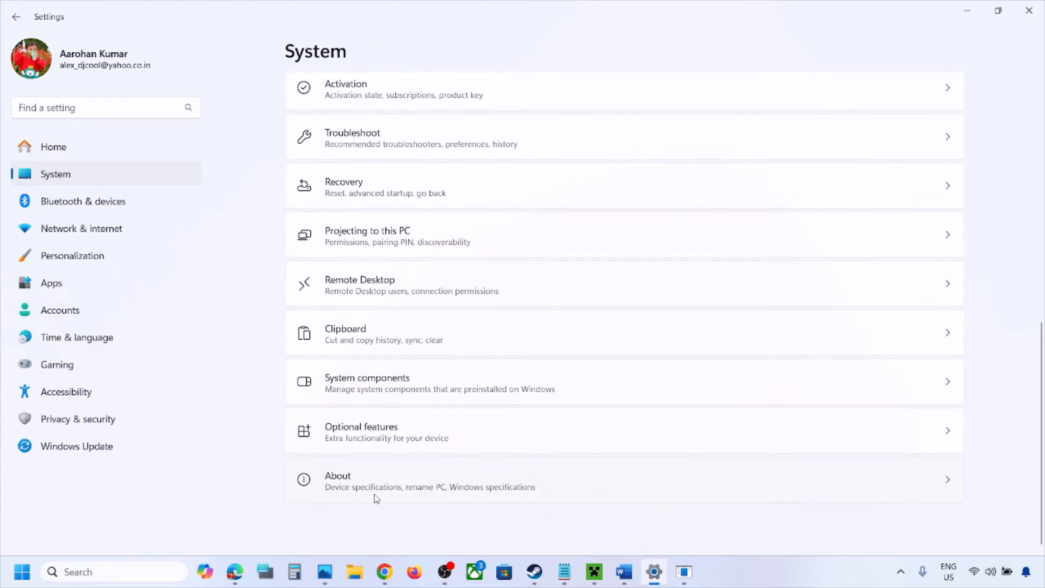
{"action": "left_click", "coordinate": [376, 497]}
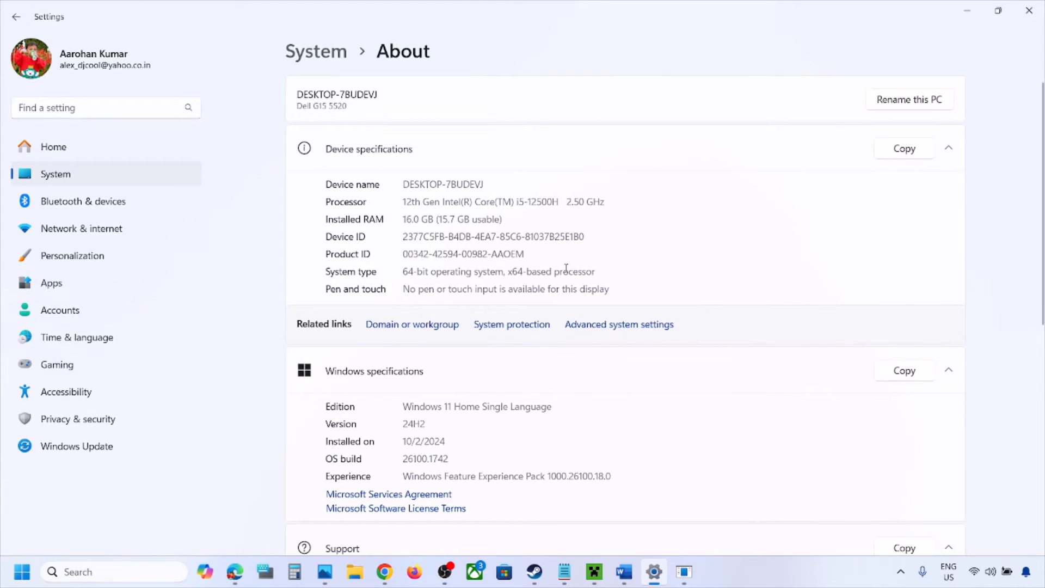
{"action": "left_click_drag", "start_coordinate": [598, 272], "coordinate": [471, 271]}
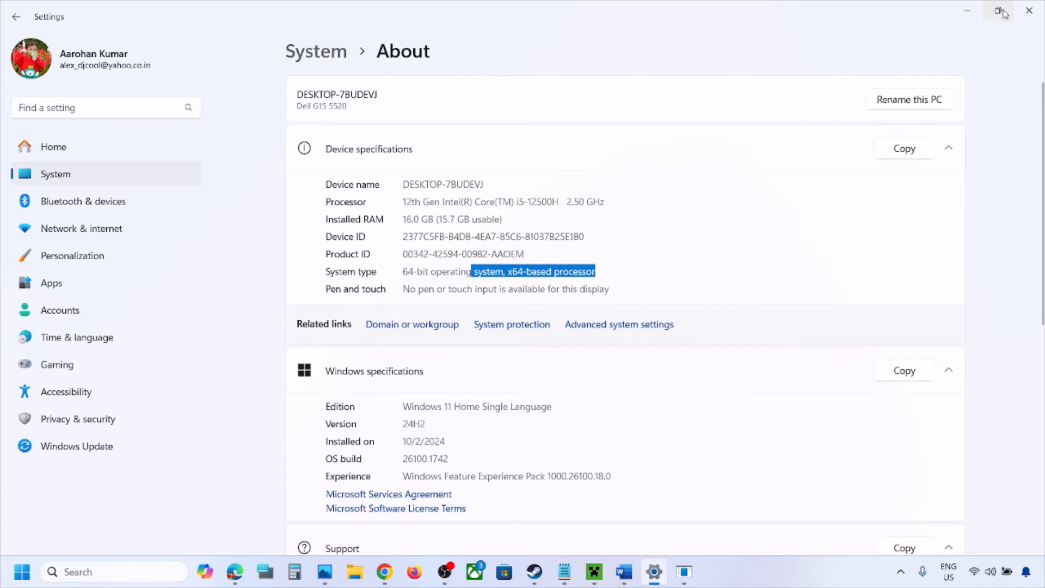
{"action": "left_click", "coordinate": [970, 15]}
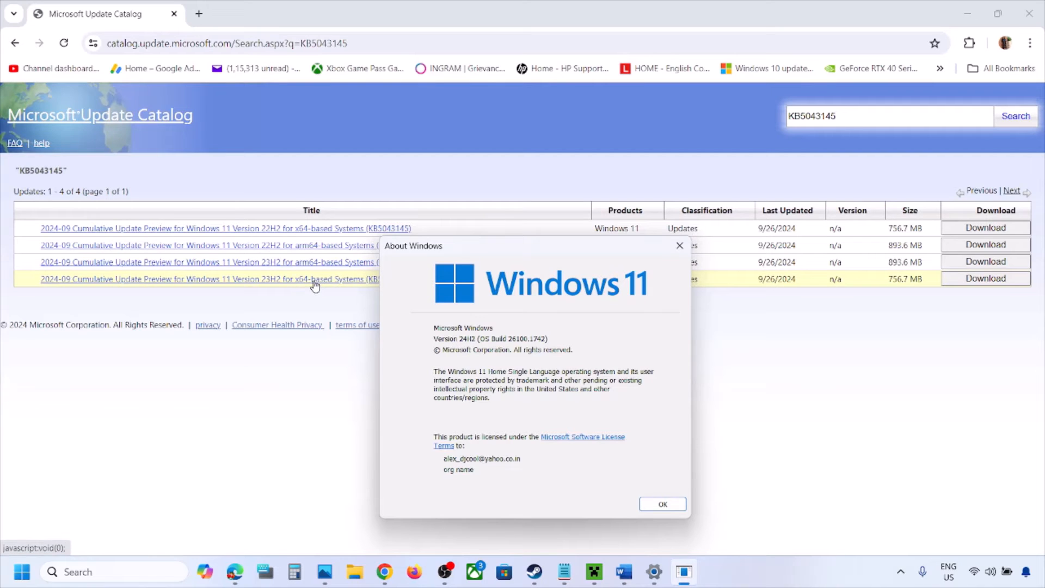
Step: Download the .msu file of the KB5043145 cumulative update preview for Windows 11 Version 23H2 x64-based systems
{"action": "left_click", "coordinate": [281, 308]}
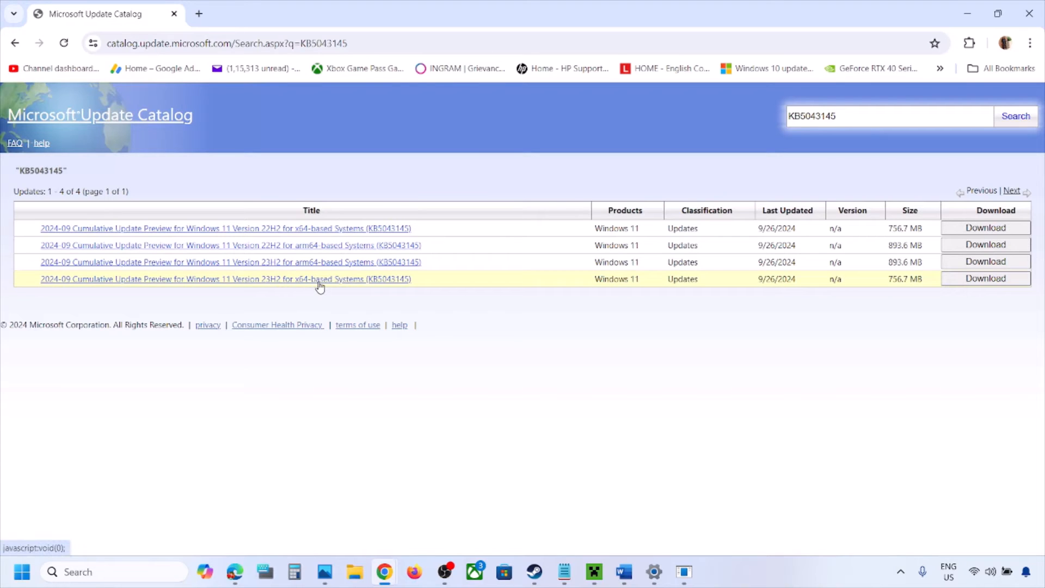
{"action": "left_click", "coordinate": [995, 290]}
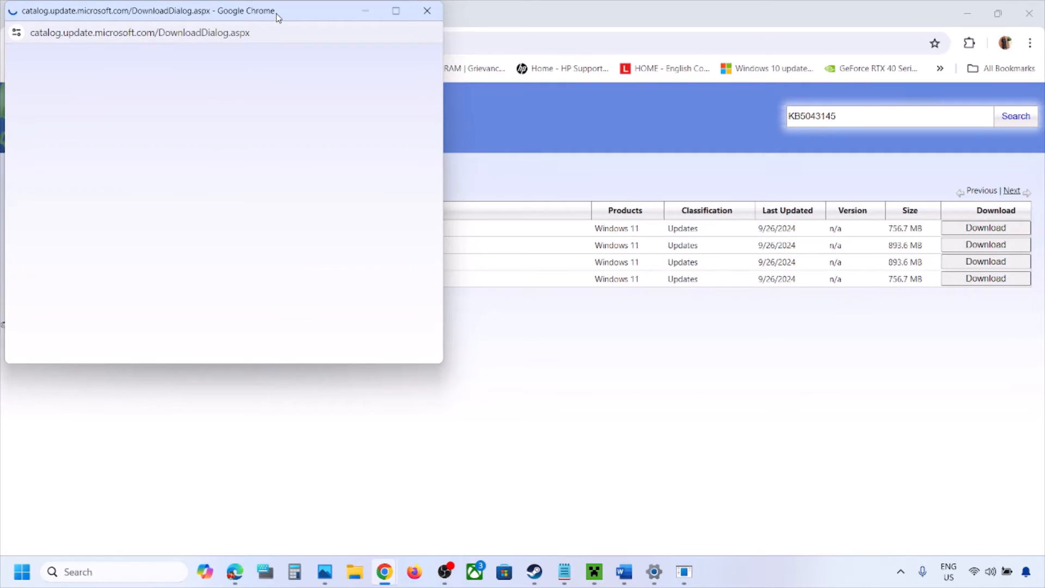
{"action": "left_click_drag", "start_coordinate": [278, 13], "coordinate": [532, 101]}
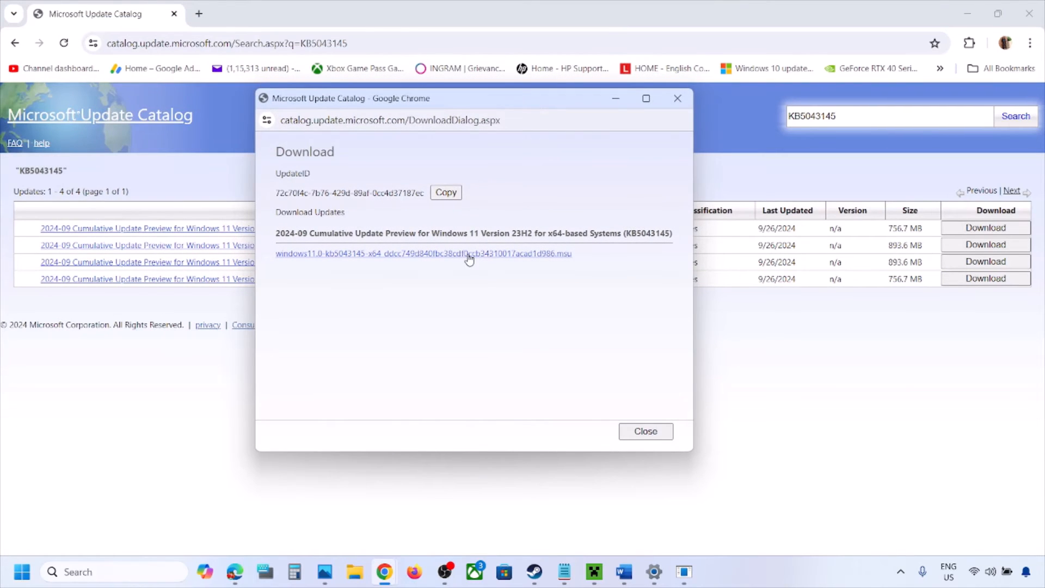
{"action": "left_click", "coordinate": [467, 255]}
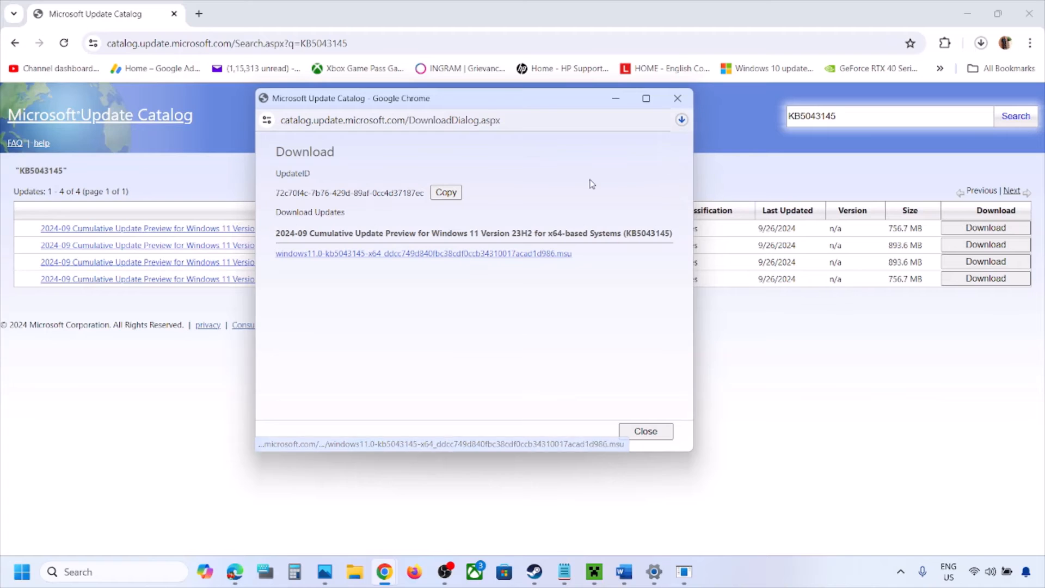
Step: Check the progress of the KB5043145 .msu download in the recent download history and dismiss the list
{"action": "left_click", "coordinate": [681, 120]}
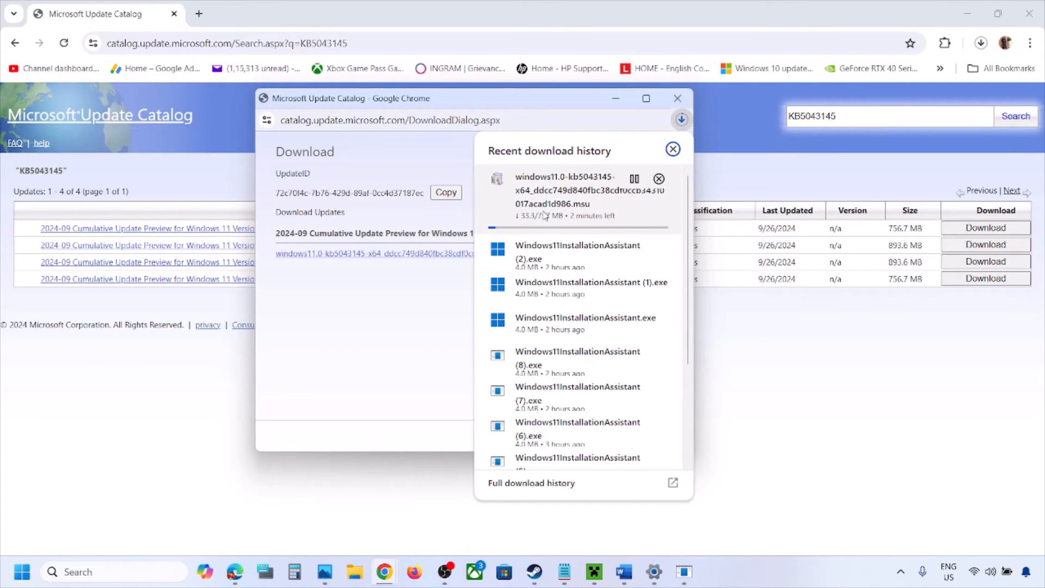
{"action": "left_click", "coordinate": [788, 463]}
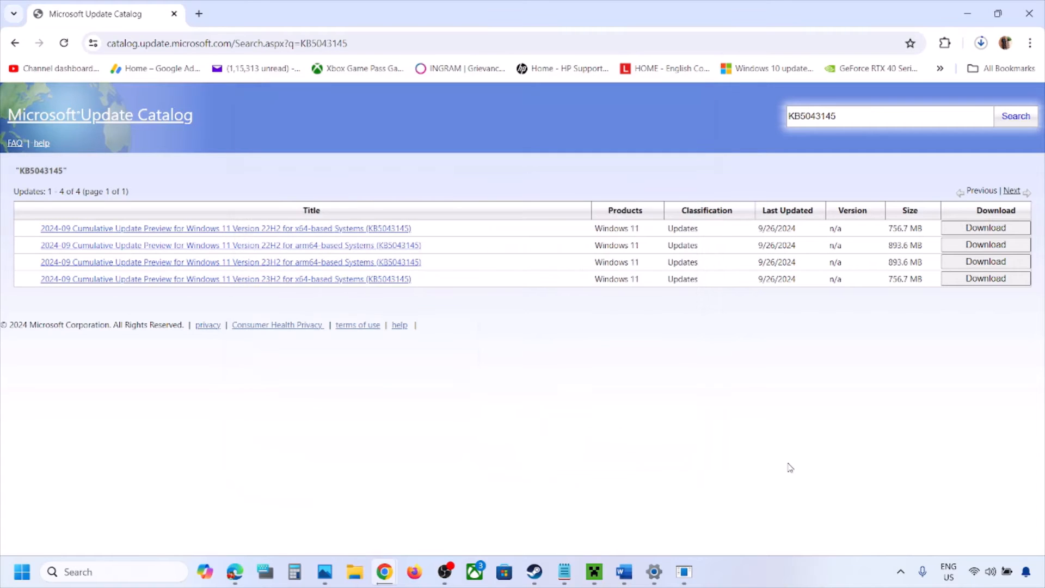
{"action": "left_click", "coordinate": [738, 573]}
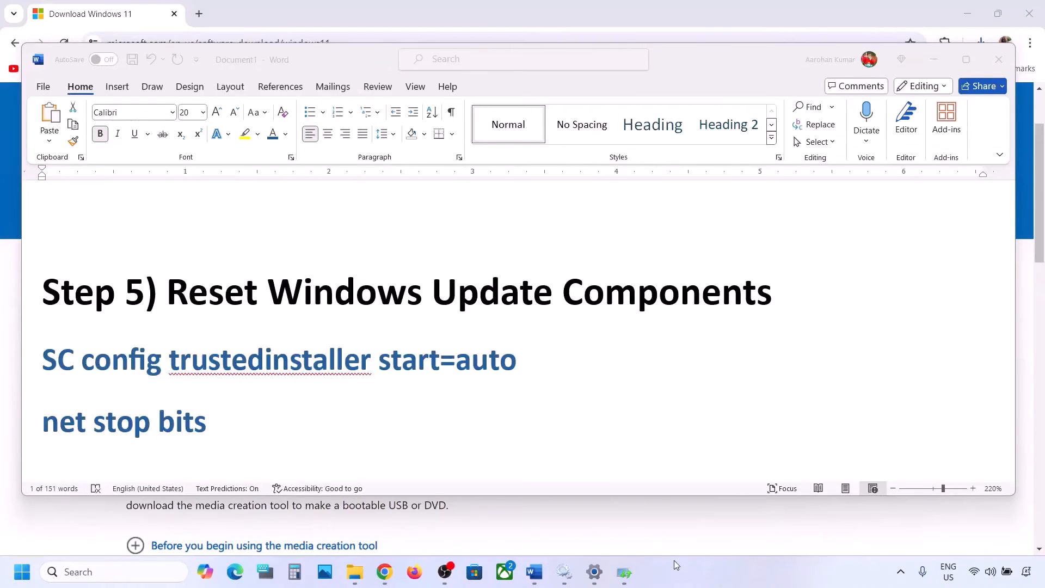
Step: Copy the Step 5 commands in the Word document, from "SC config trustedinstaller start=auto" through "net start appidsvc"
{"action": "left_click", "coordinate": [172, 288]}
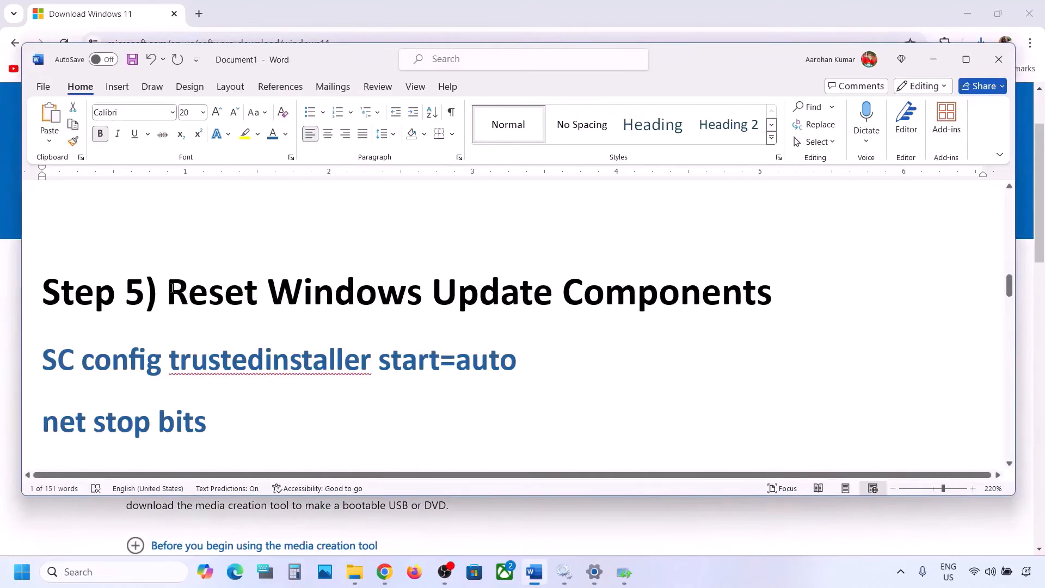
{"action": "left_click_drag", "start_coordinate": [172, 288], "coordinate": [771, 296]}
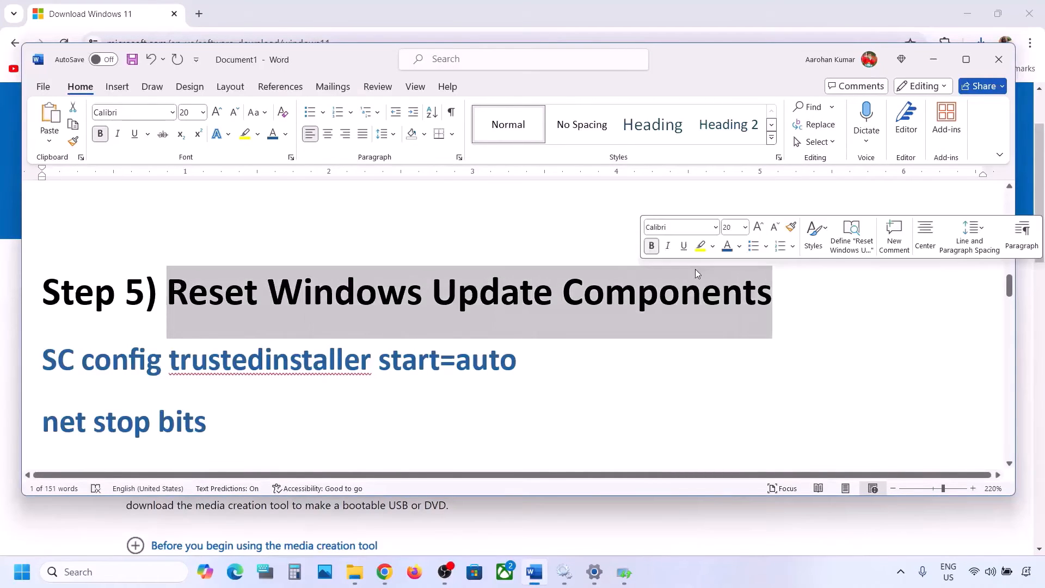
{"action": "left_click", "coordinate": [44, 357]}
{"action": "left_click_drag", "start_coordinate": [44, 357], "coordinate": [155, 320]}
{"action": "scroll", "coordinate": [43, 357], "scroll_direction": "down", "scroll_amount": 5}
{"action": "scroll", "coordinate": [42, 357], "scroll_direction": "down", "scroll_amount": 10}
{"action": "scroll", "coordinate": [154, 320], "scroll_direction": "up", "scroll_amount": 2}
{"action": "right_click", "coordinate": [161, 276]}
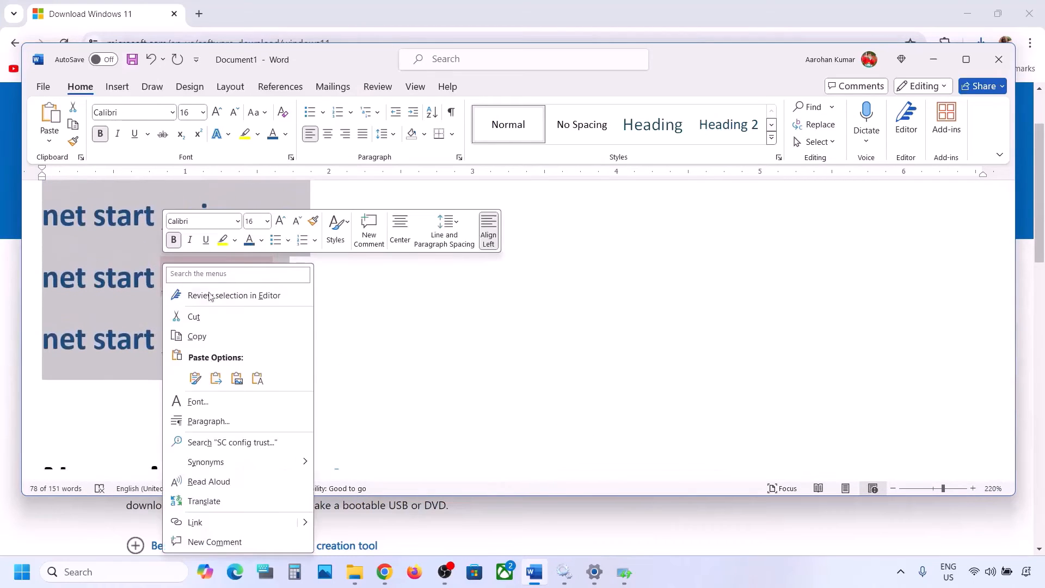
{"action": "left_click", "coordinate": [216, 333]}
Step: Open Notepad and paste the copied Windows Update reset commands into a blank document
{"action": "left_click", "coordinate": [87, 571]}
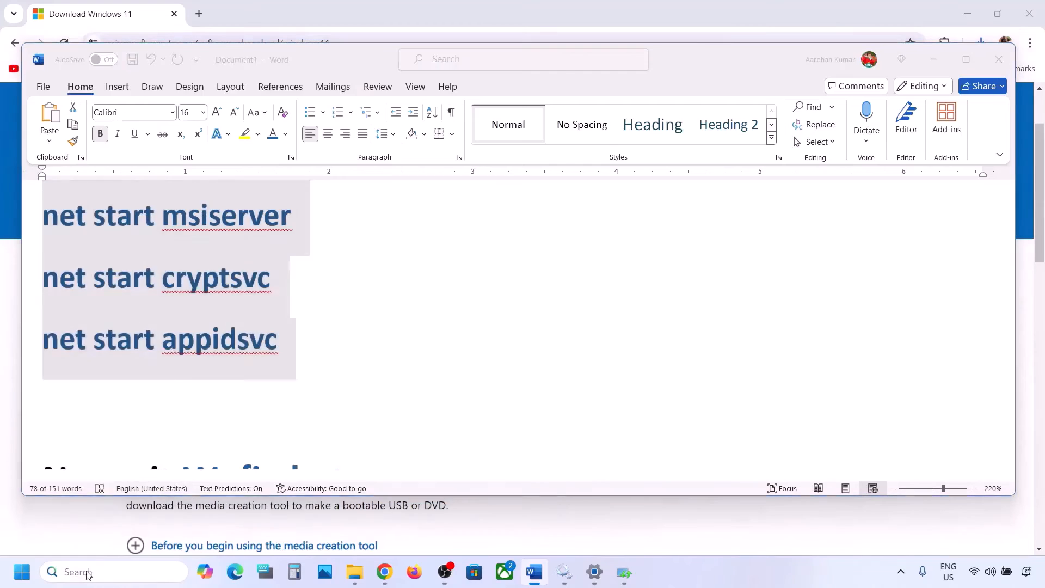
{"action": "type", "text": "note"}
{"action": "key", "text": "Return"}
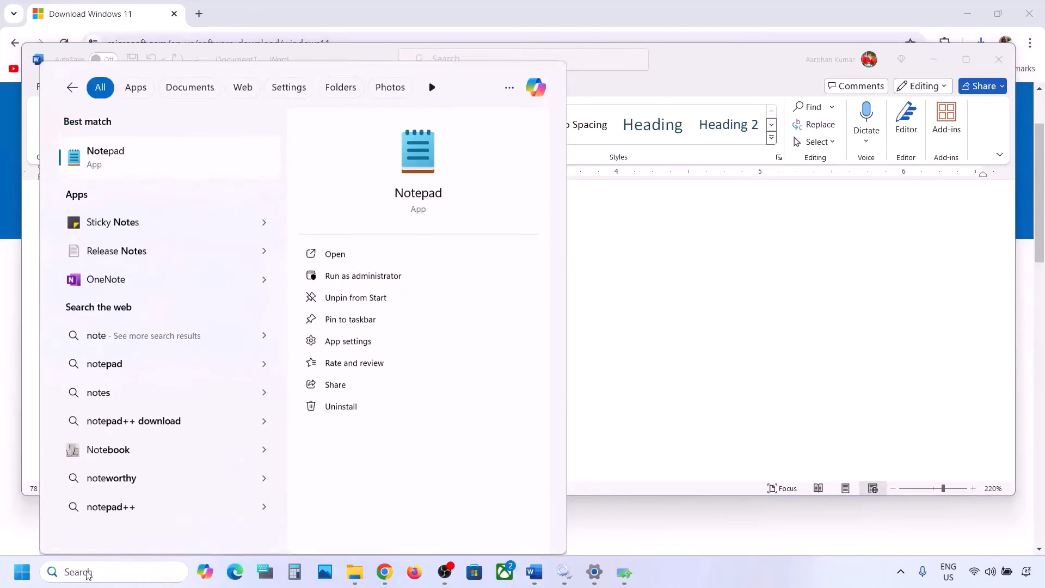
{"action": "key", "text": "ctrl+v"}
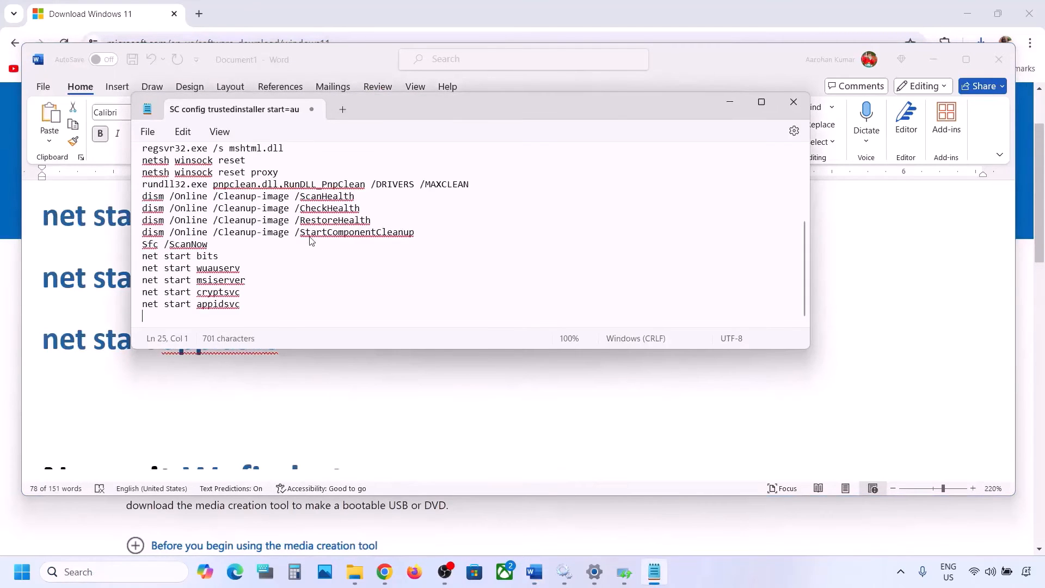
{"action": "scroll", "coordinate": [293, 193], "scroll_direction": "up", "scroll_amount": 4}
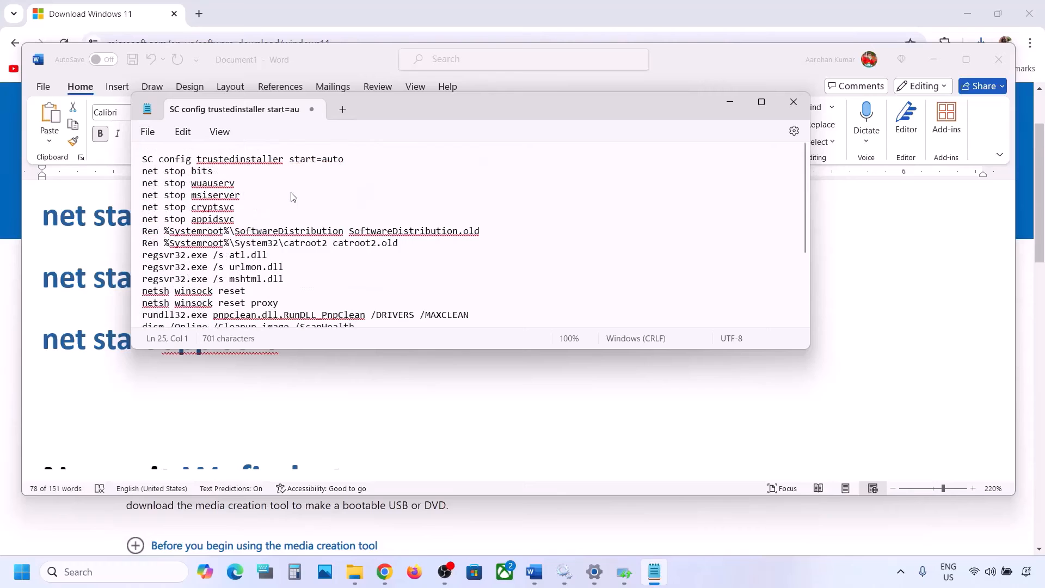
Step: Start saving the command list as a new file and copy the name Wufix.bat from the Word document
{"action": "left_click", "coordinate": [146, 133]}
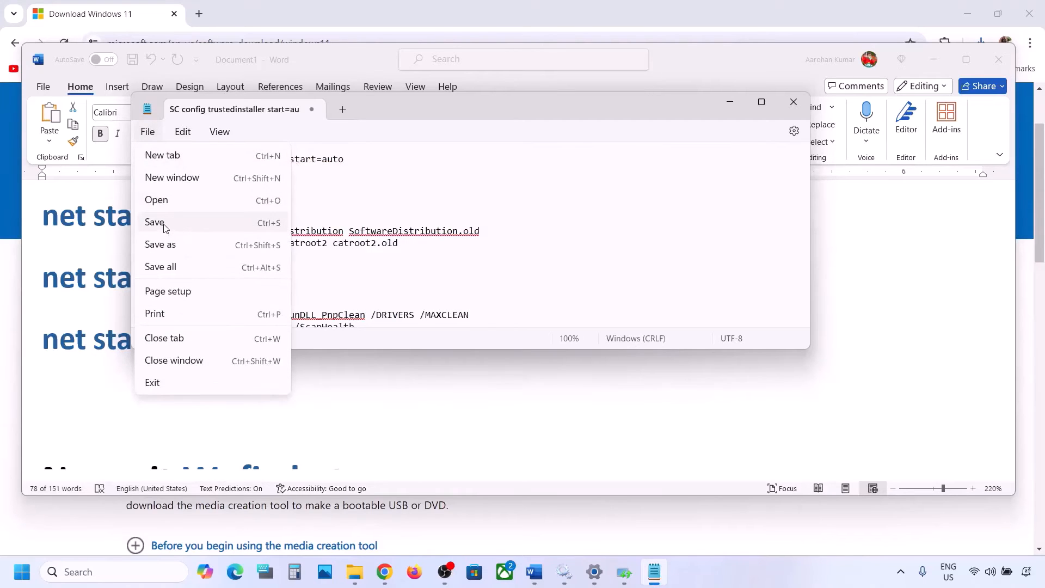
{"action": "left_click", "coordinate": [163, 243]}
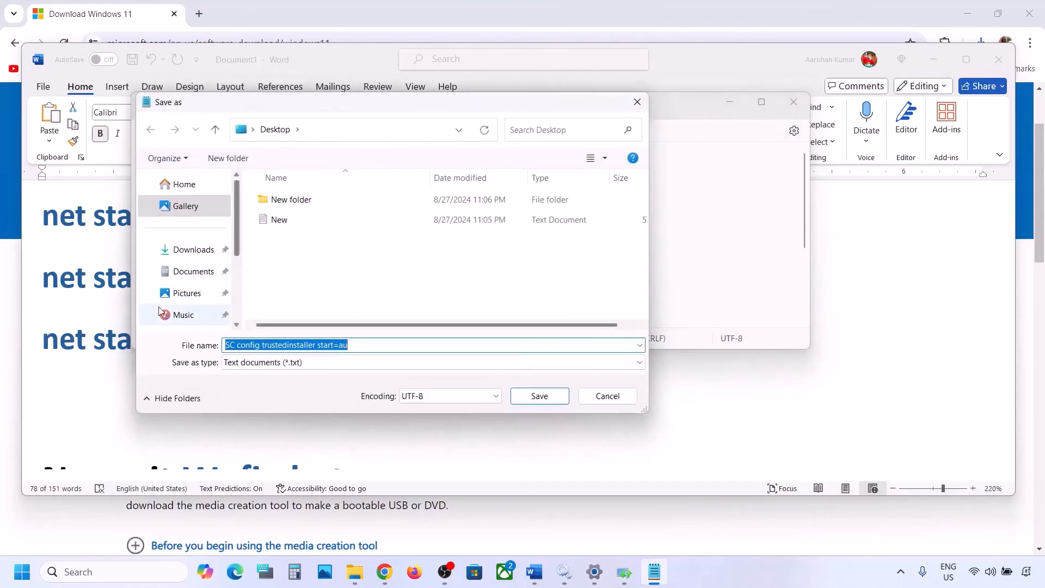
{"action": "left_click", "coordinate": [121, 343]}
{"action": "left_click", "coordinate": [114, 341]}
{"action": "scroll", "coordinate": [116, 344], "scroll_direction": "down", "scroll_amount": 3}
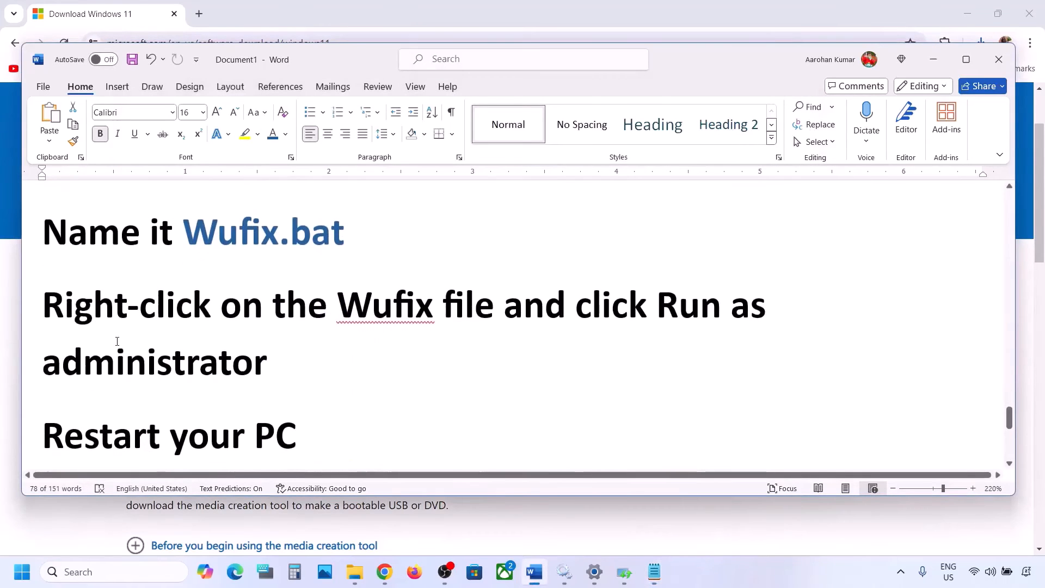
{"action": "scroll", "coordinate": [315, 239], "scroll_direction": "up", "scroll_amount": 1}
{"action": "left_click_drag", "start_coordinate": [353, 246], "coordinate": [226, 250]}
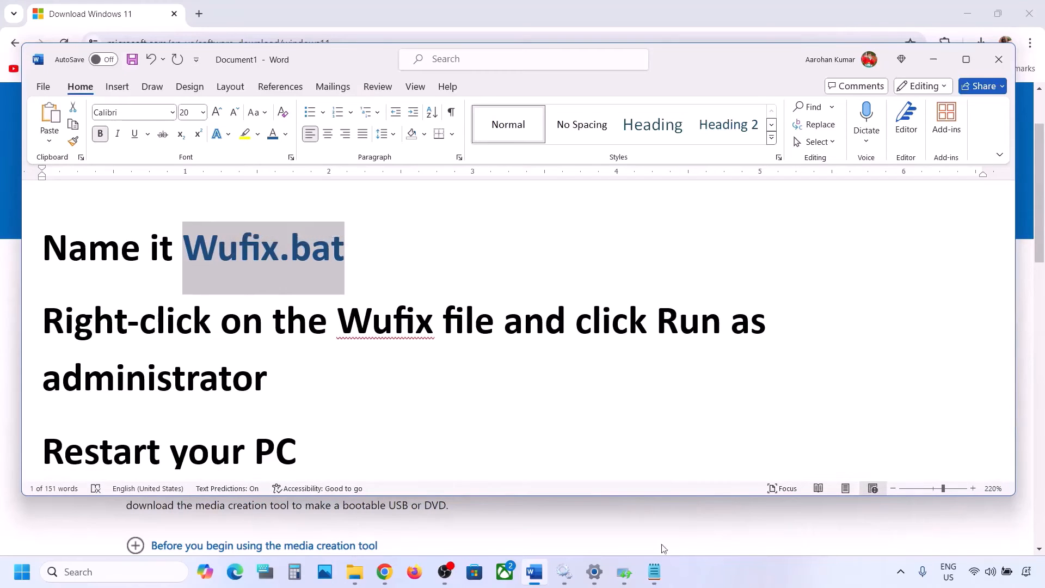
Step: Save the command list to the Desktop as Wufix.bat with the file type All files, and close Notepad
{"action": "left_click", "coordinate": [654, 572]}
{"action": "key", "text": "ctrl+s"}
{"action": "key", "text": "ctrl+v"}
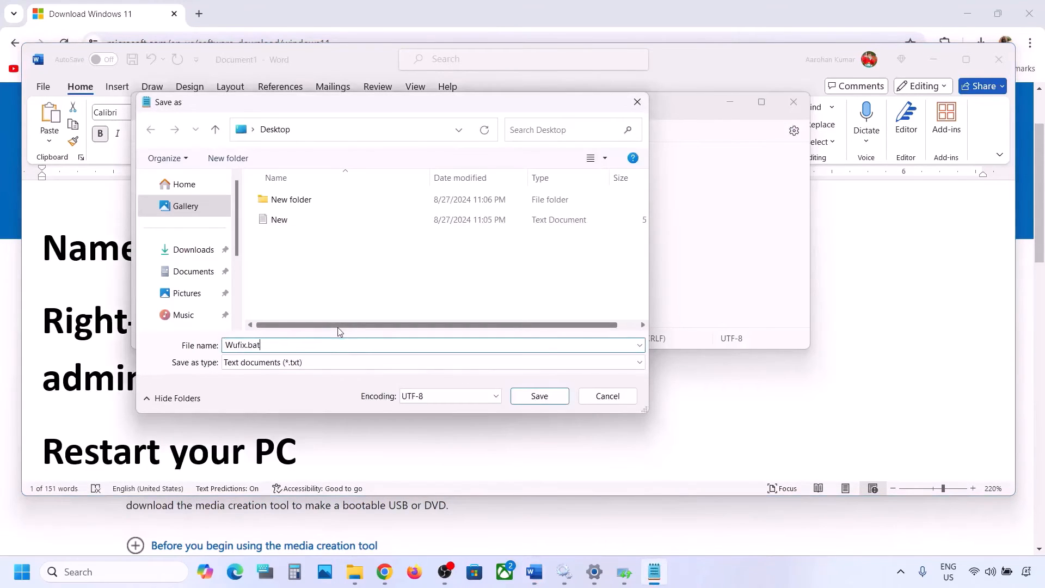
{"action": "left_click", "coordinate": [307, 365]}
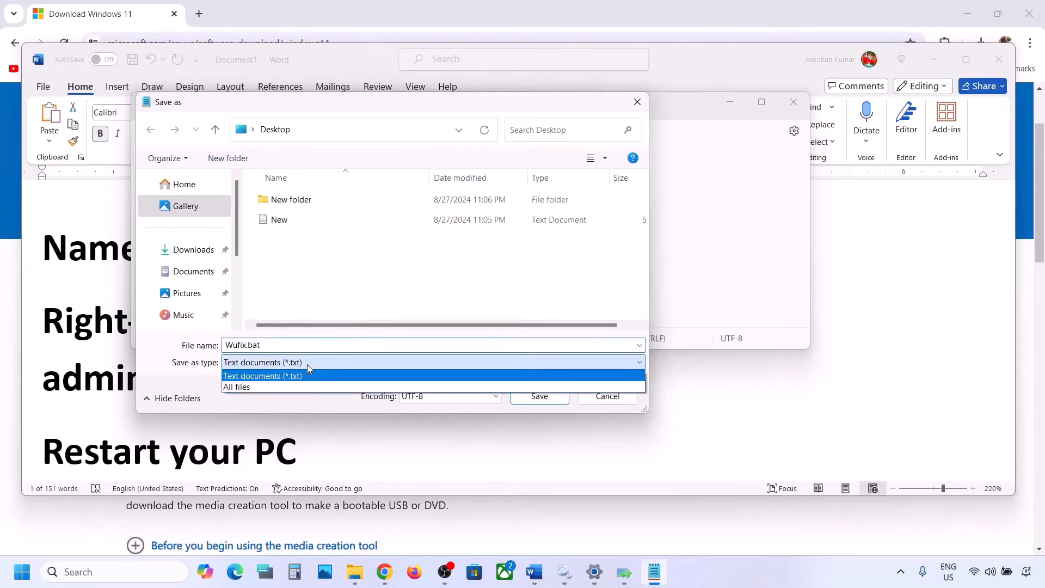
{"action": "left_click", "coordinate": [270, 387]}
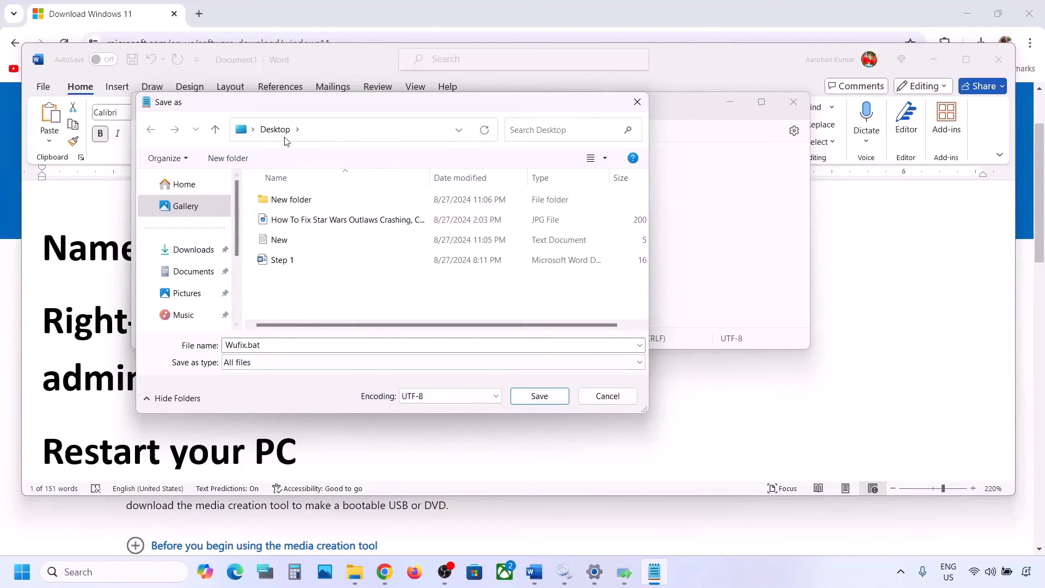
{"action": "left_click", "coordinate": [540, 397]}
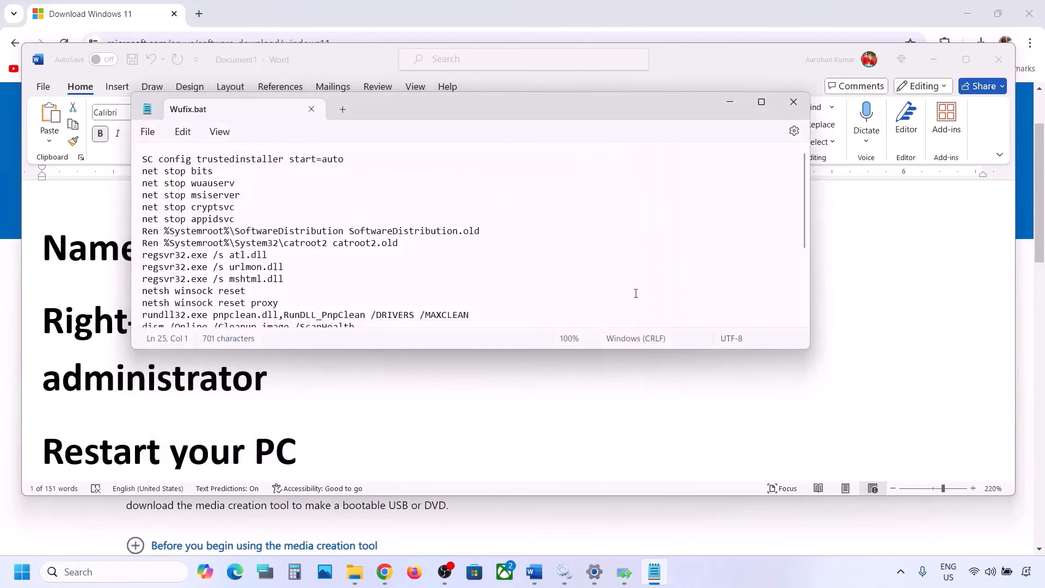
{"action": "left_click", "coordinate": [794, 102]}
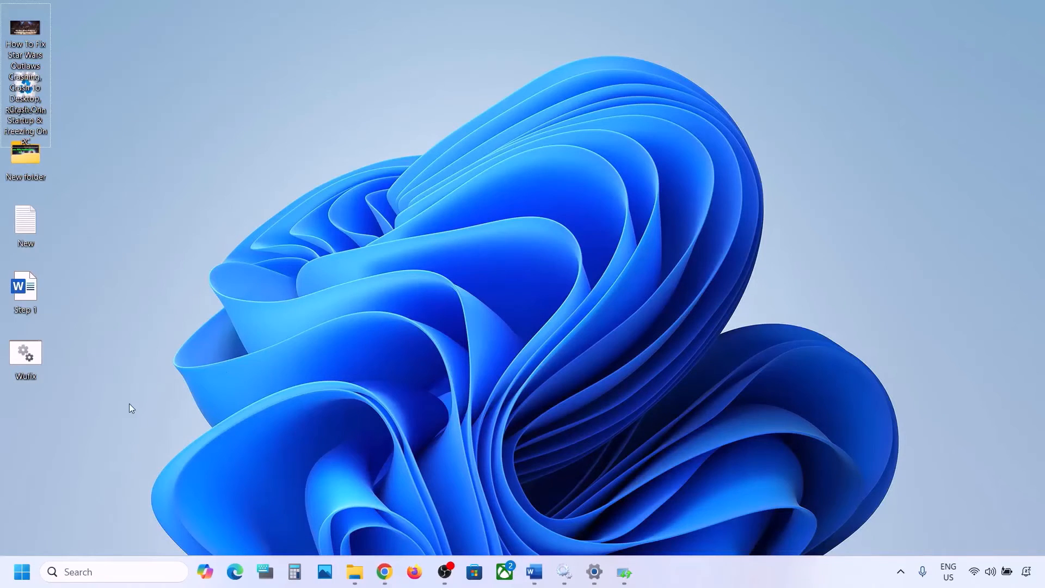
Step: Close the finished Windows Update troubleshooter and run the Wufix file on the desktop as administrator
{"action": "left_click", "coordinate": [31, 355]}
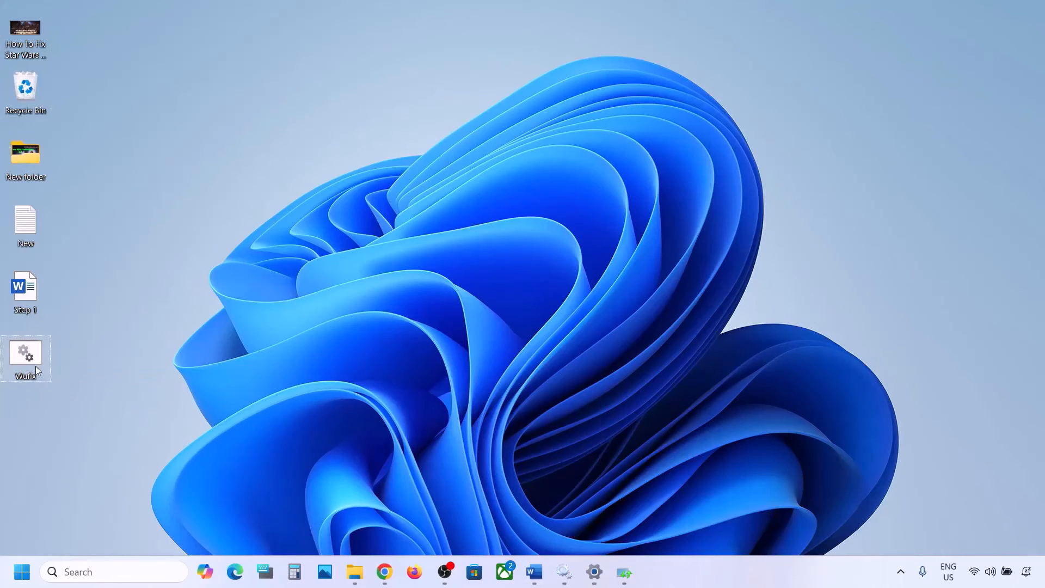
{"action": "double_click", "coordinate": [31, 355]}
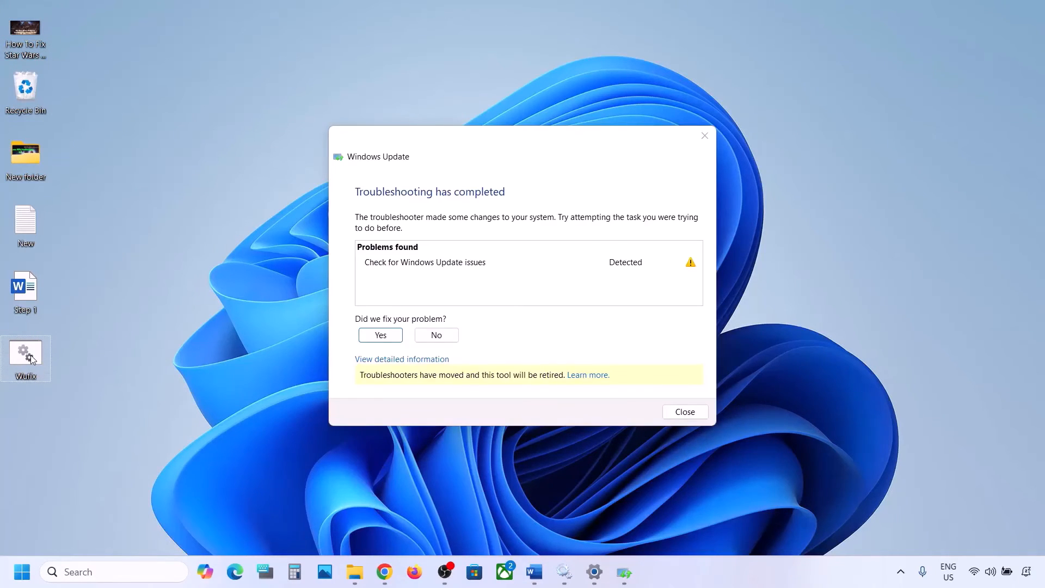
{"action": "left_click", "coordinate": [704, 135]}
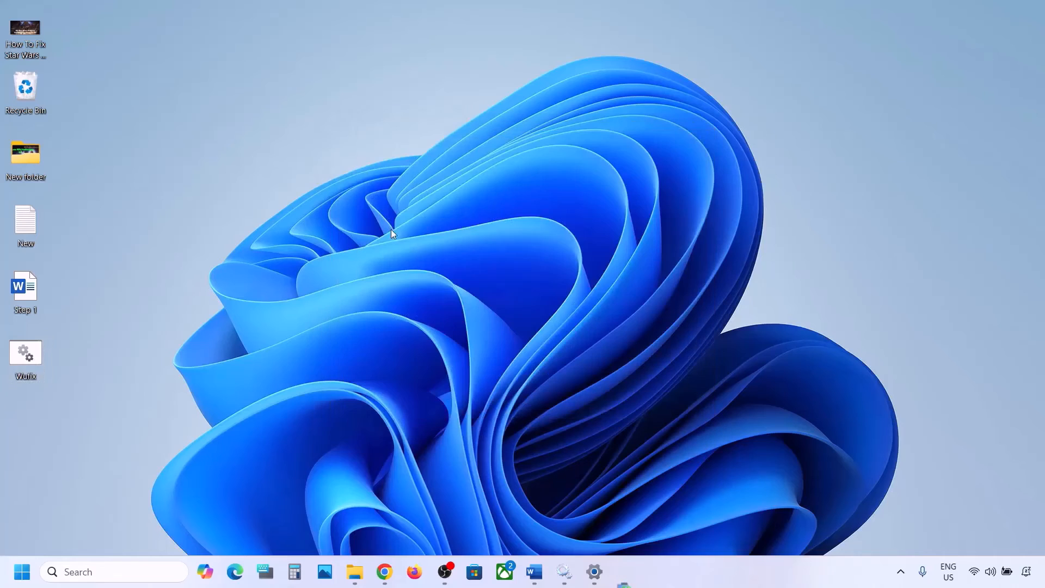
{"action": "right_click", "coordinate": [31, 355]}
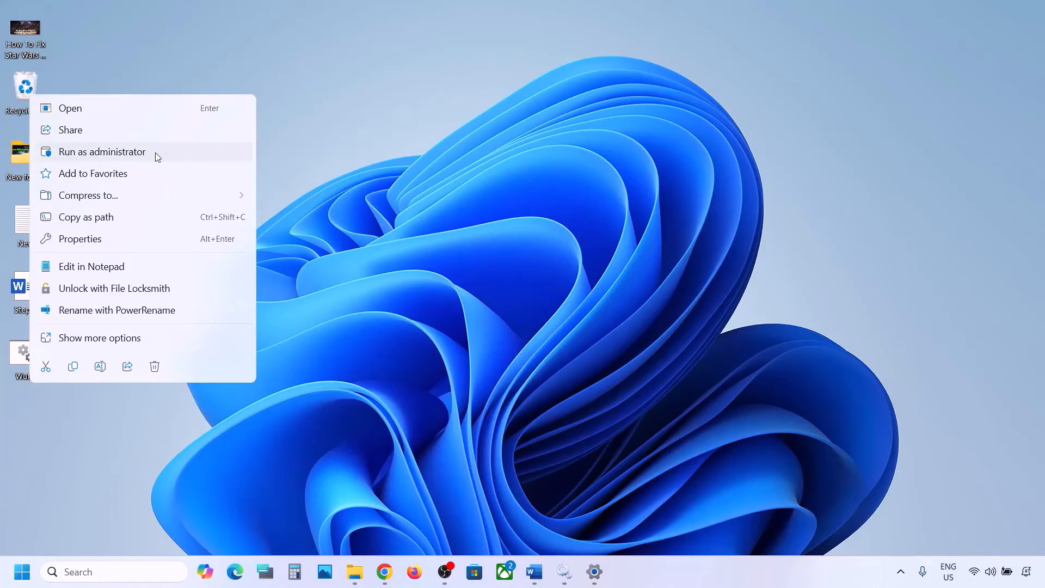
{"action": "left_click", "coordinate": [132, 157]}
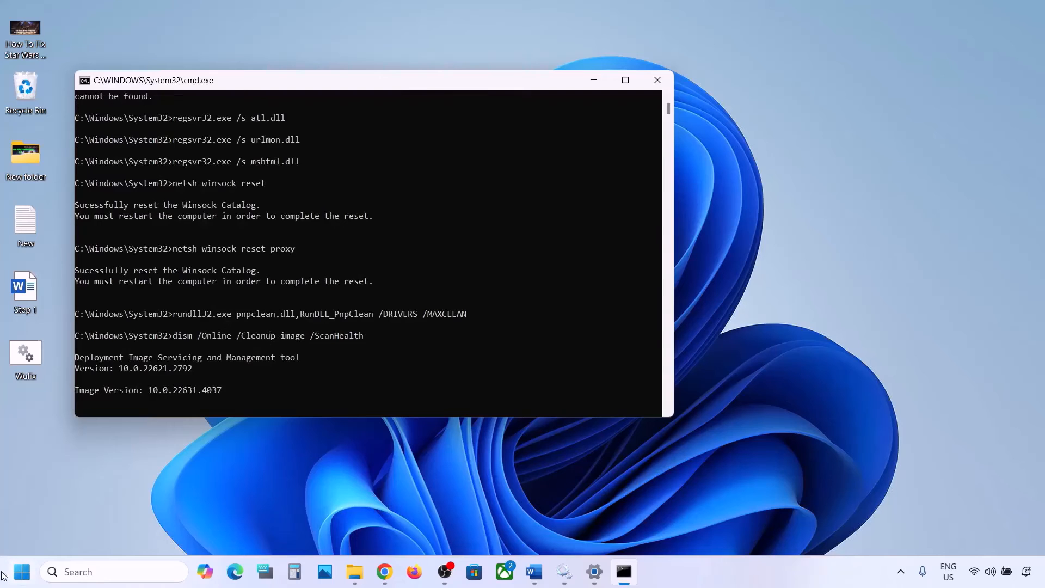
Step: View the power options that include Restart and dismiss them without restarting the PC
{"action": "left_click", "coordinate": [22, 572]}
{"action": "left_click", "coordinate": [396, 525]}
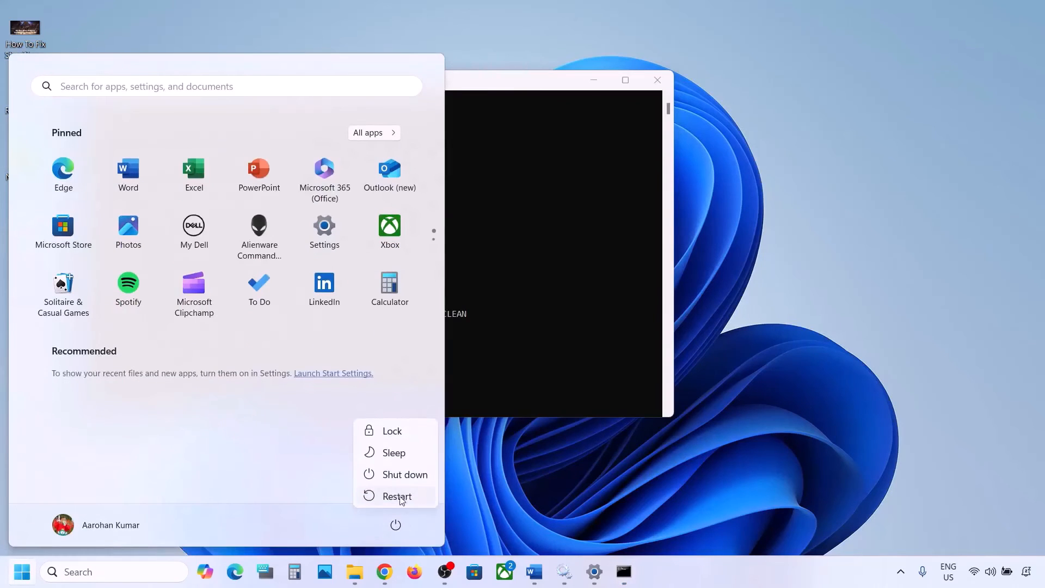
{"action": "left_click", "coordinate": [613, 287]}
{"action": "left_click", "coordinate": [553, 277]}
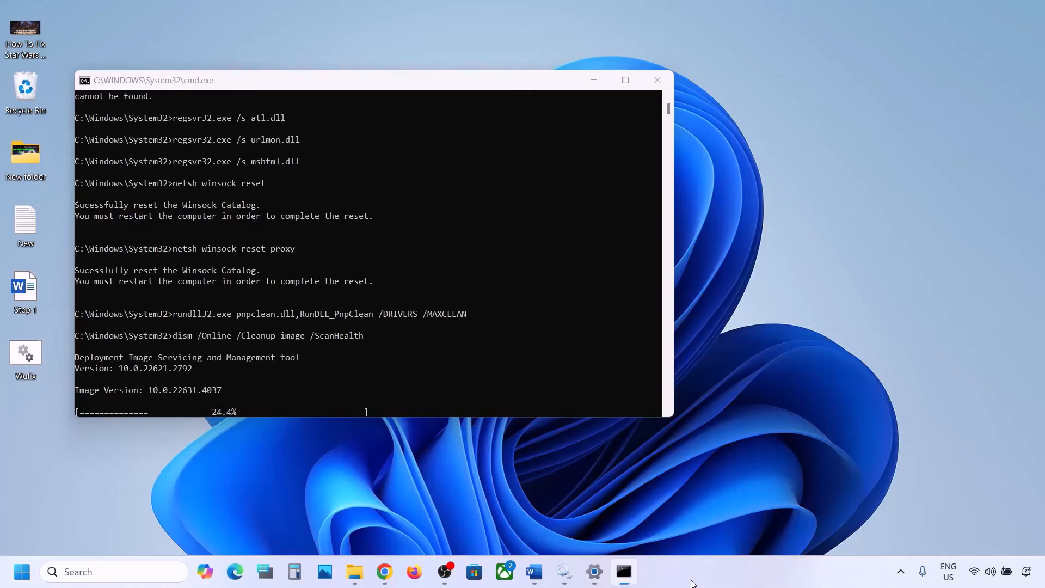
Step: Minimize the command window and highlight the Step 6 heading "Use Media Creation Tool" in the Word document
{"action": "left_click", "coordinate": [624, 572]}
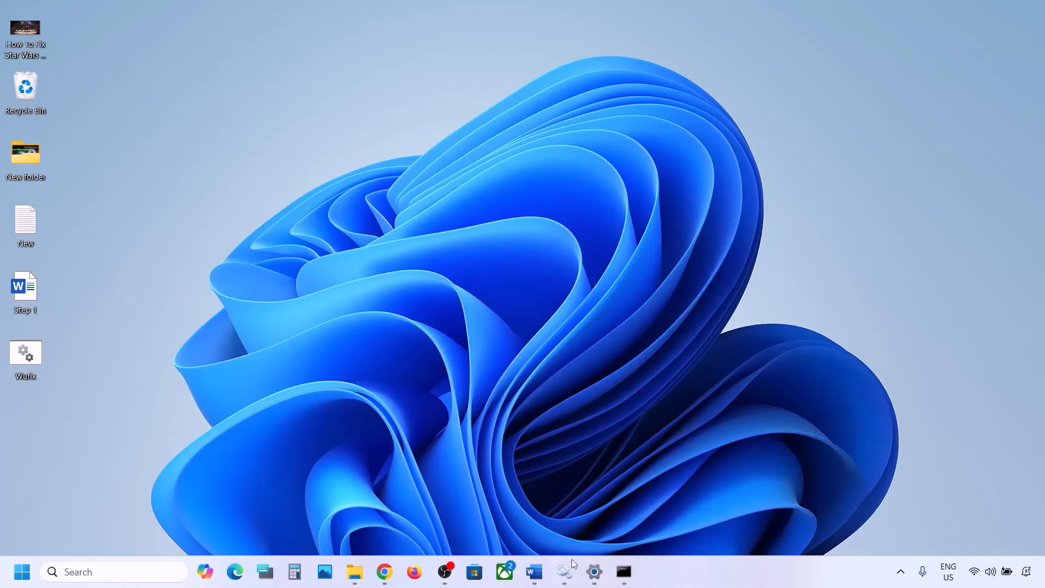
{"action": "left_click", "coordinate": [535, 571]}
{"action": "scroll", "coordinate": [327, 413], "scroll_direction": "down", "scroll_amount": 2}
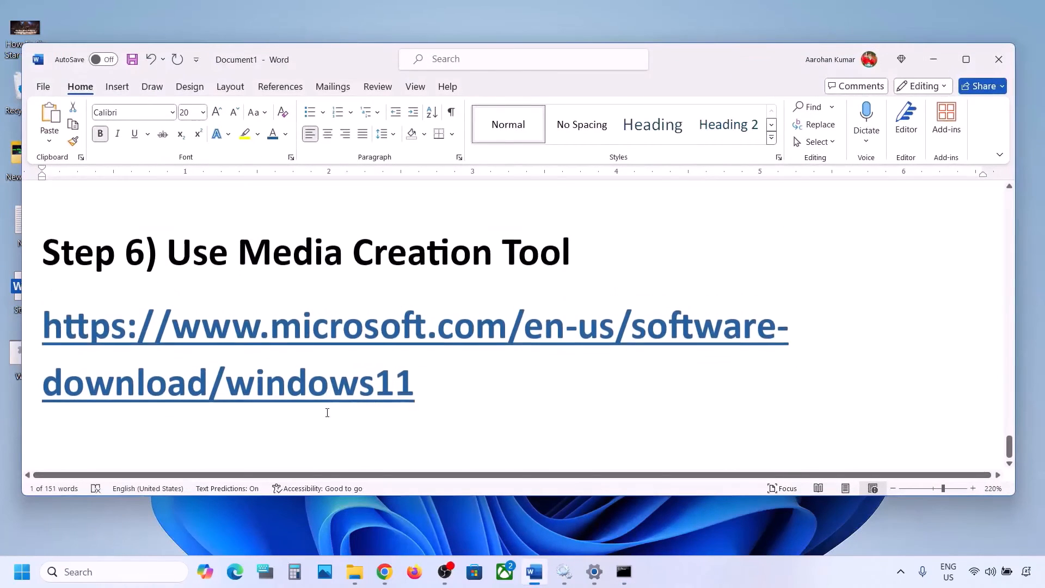
{"action": "left_click_drag", "start_coordinate": [171, 215], "coordinate": [534, 217]}
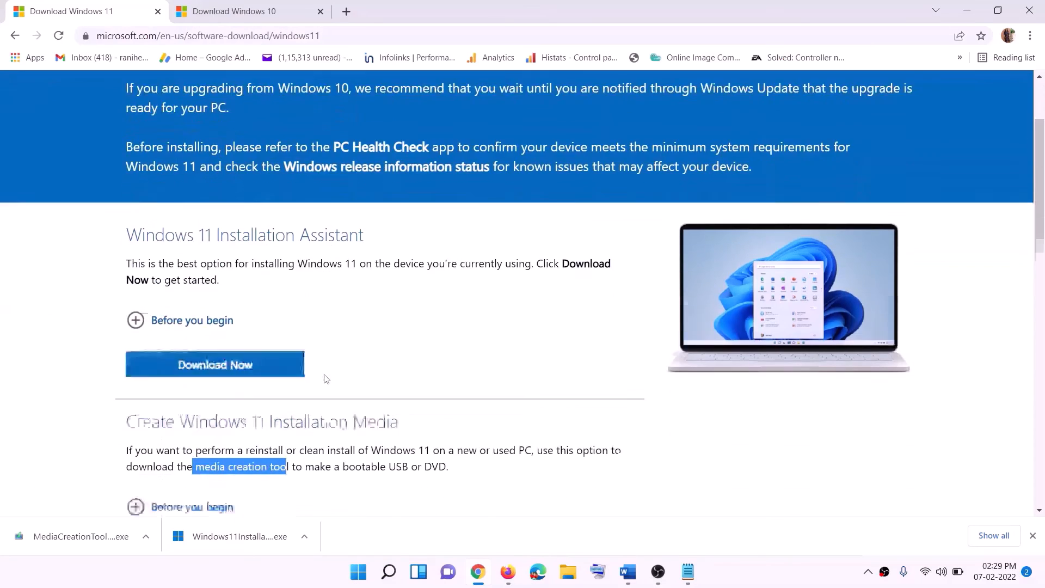
Step: Download the media creation tool from the Create Windows 11 Installation Media section of Microsoft's Windows 11 page and launch it
{"action": "scroll", "coordinate": [326, 379], "scroll_direction": "down", "scroll_amount": 3}
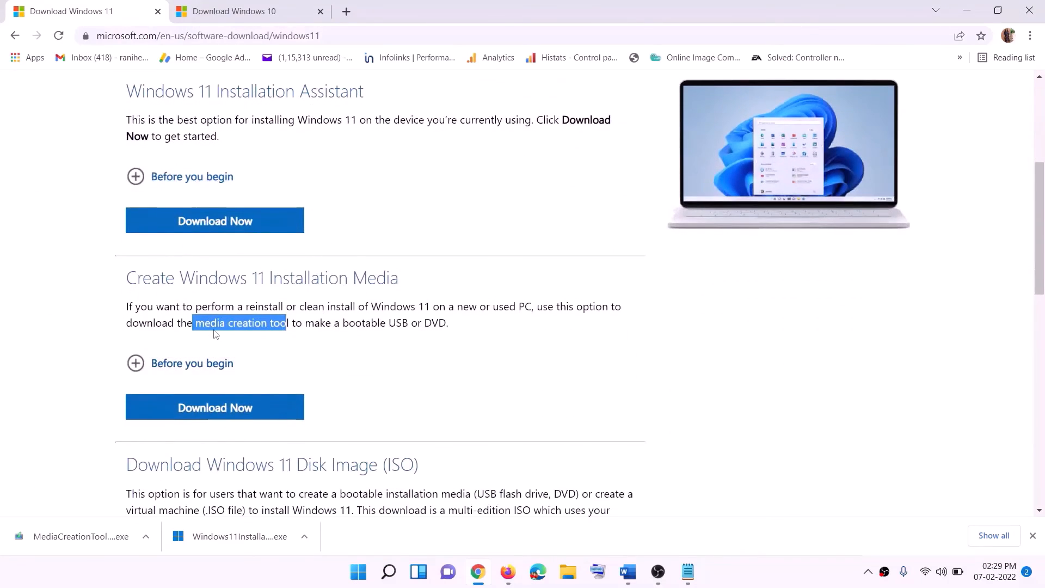
{"action": "left_click_drag", "start_coordinate": [196, 323], "coordinate": [302, 322]}
{"action": "left_click", "coordinate": [207, 414]}
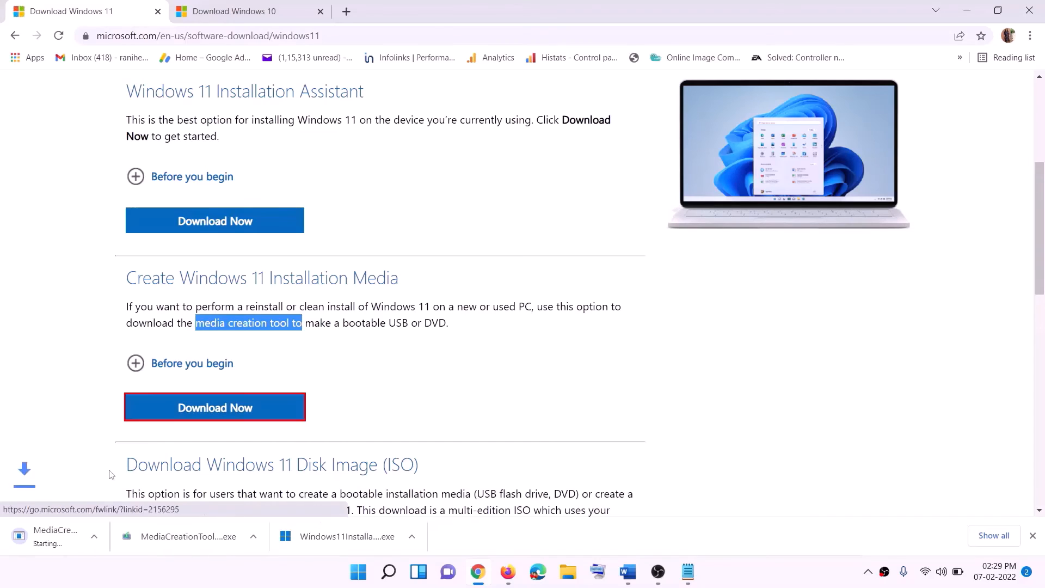
{"action": "left_click", "coordinate": [74, 543]}
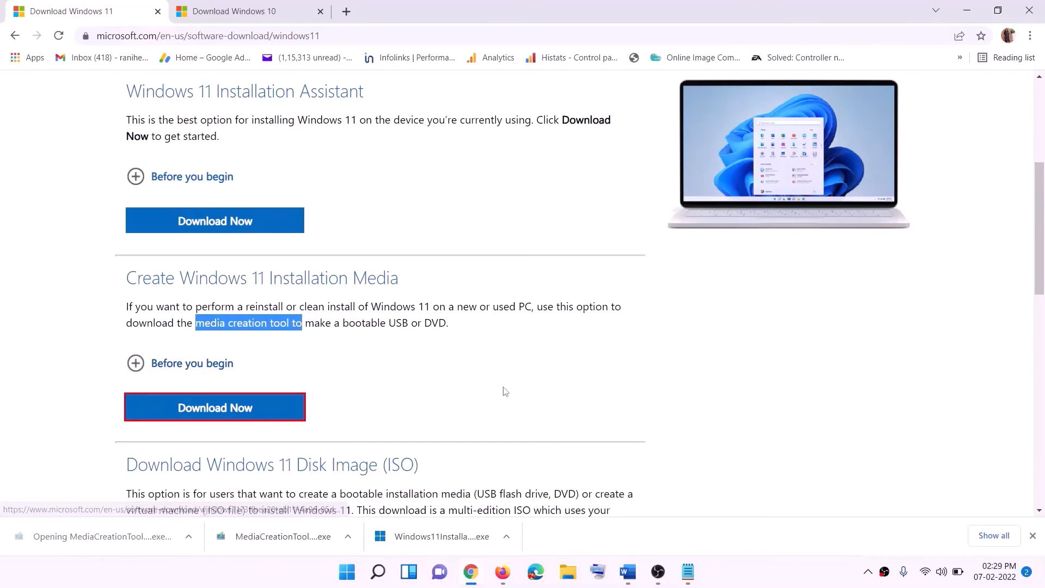
{"action": "left_click", "coordinate": [464, 402]}
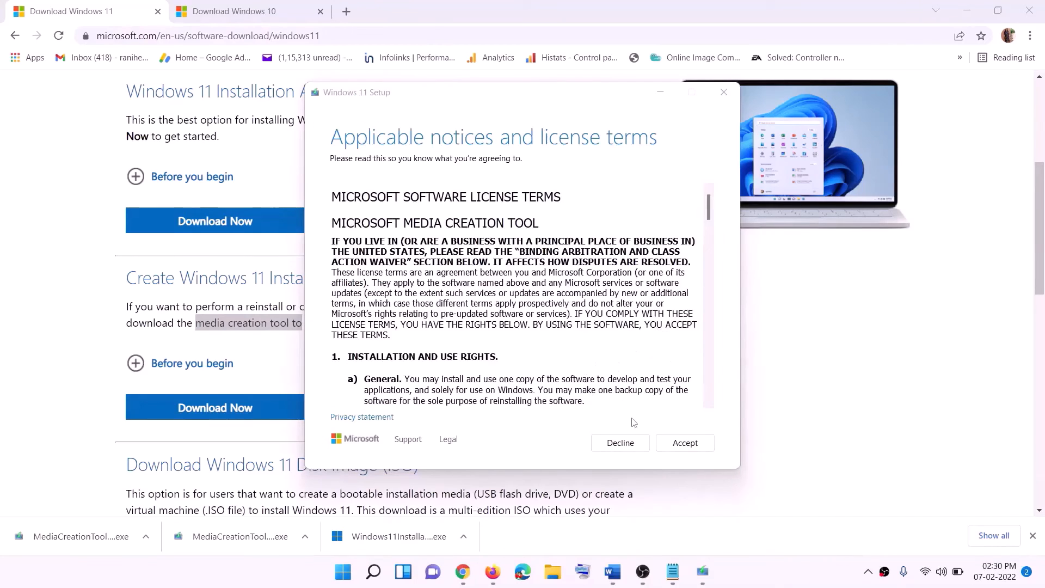
Step: Accept the Media Creation Tool license terms and keep the recommended language and edition for this PC
{"action": "left_click", "coordinate": [685, 442]}
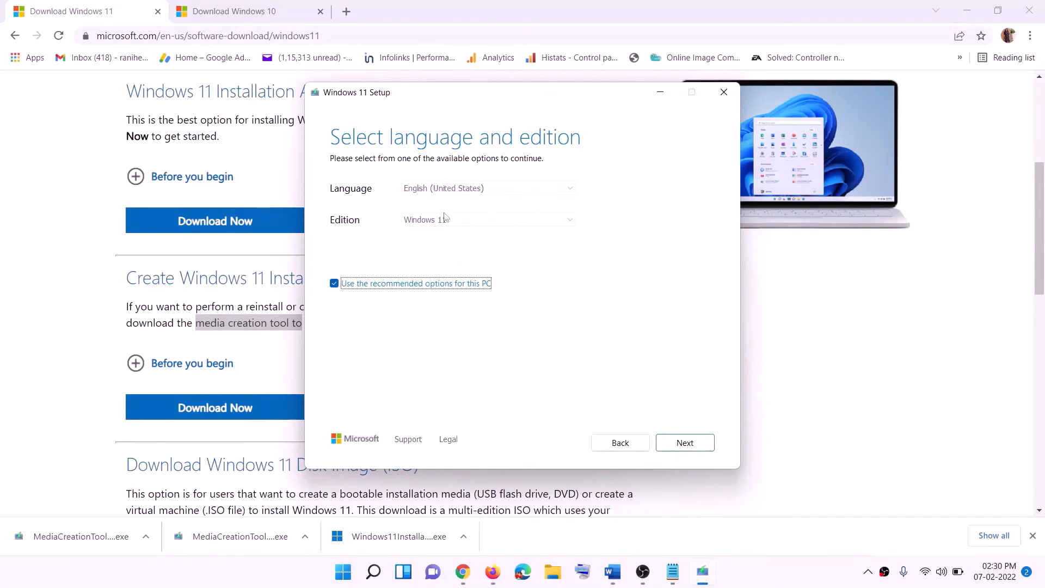
{"action": "left_click", "coordinate": [677, 442]}
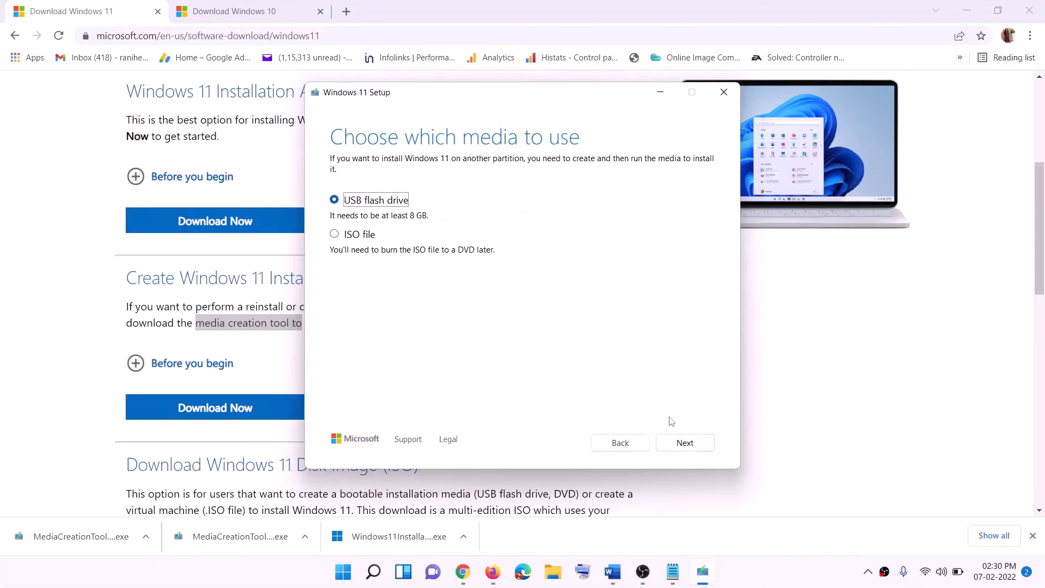
Step: Choose ISO file as the installation media and save it to the Desktop under the name Windows
{"action": "left_click", "coordinate": [345, 235]}
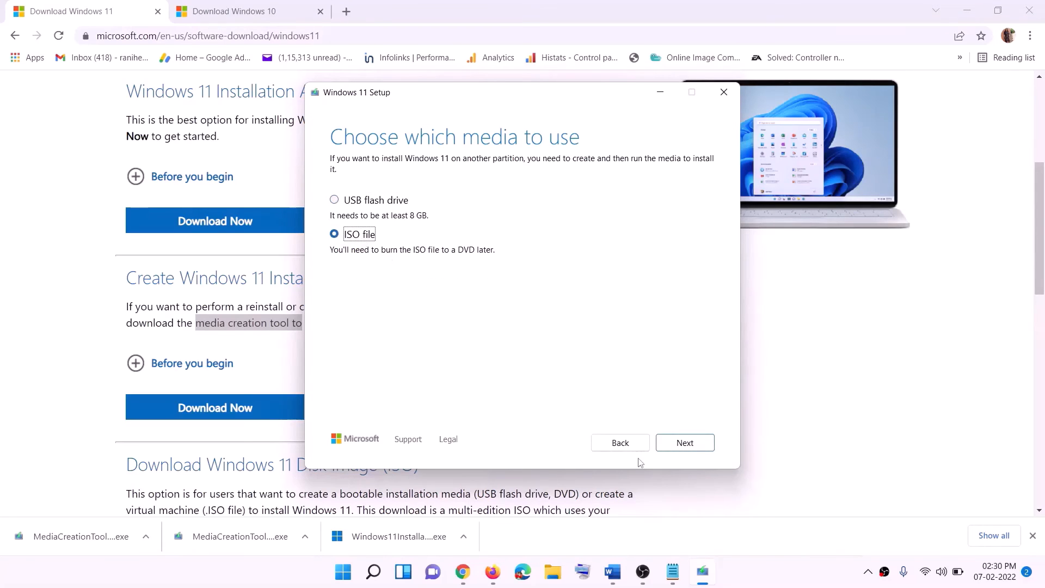
{"action": "left_click", "coordinate": [684, 442]}
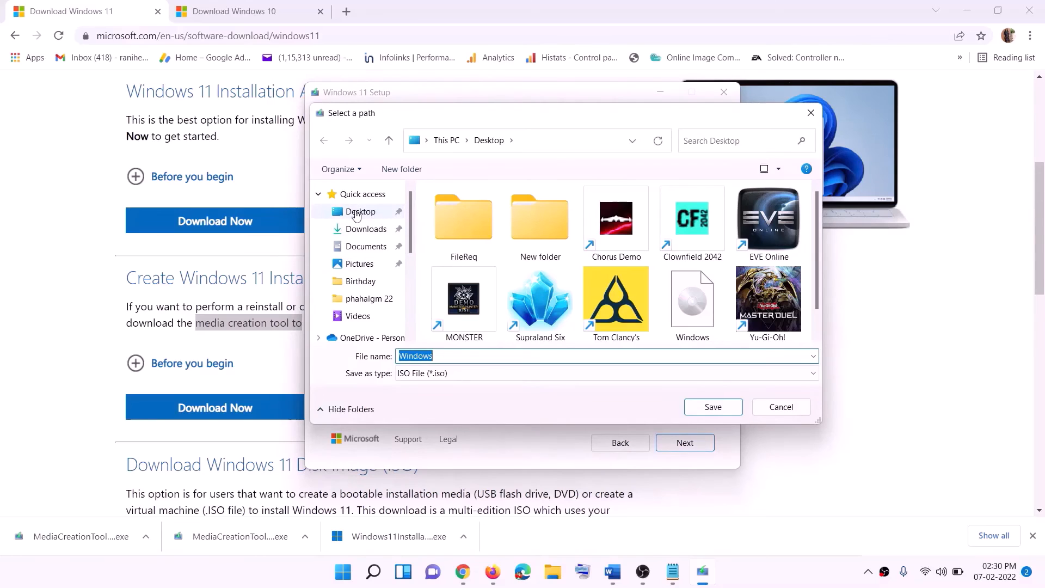
{"action": "left_click", "coordinate": [331, 217]}
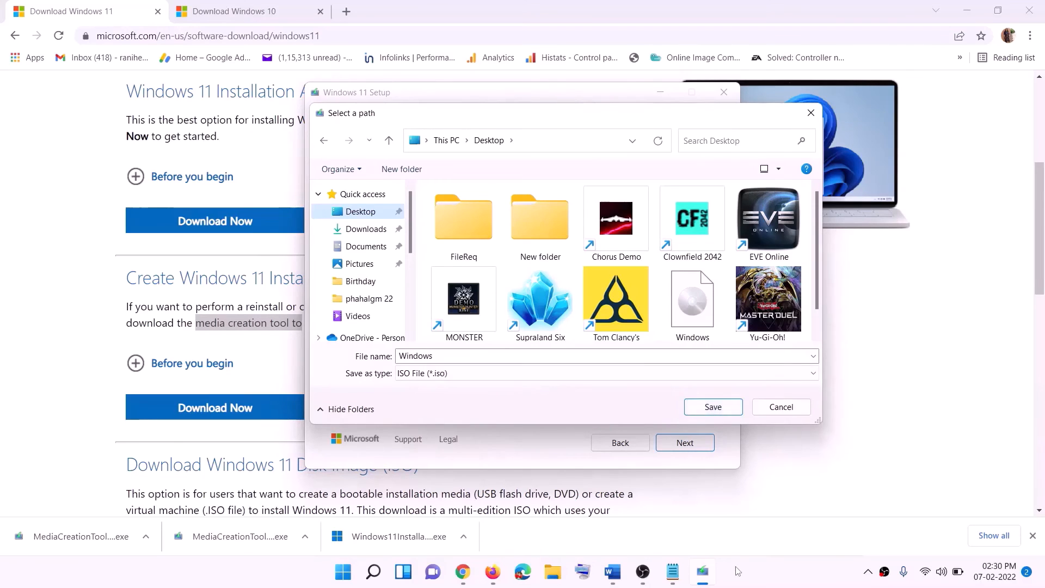
{"action": "left_click", "coordinate": [714, 407]}
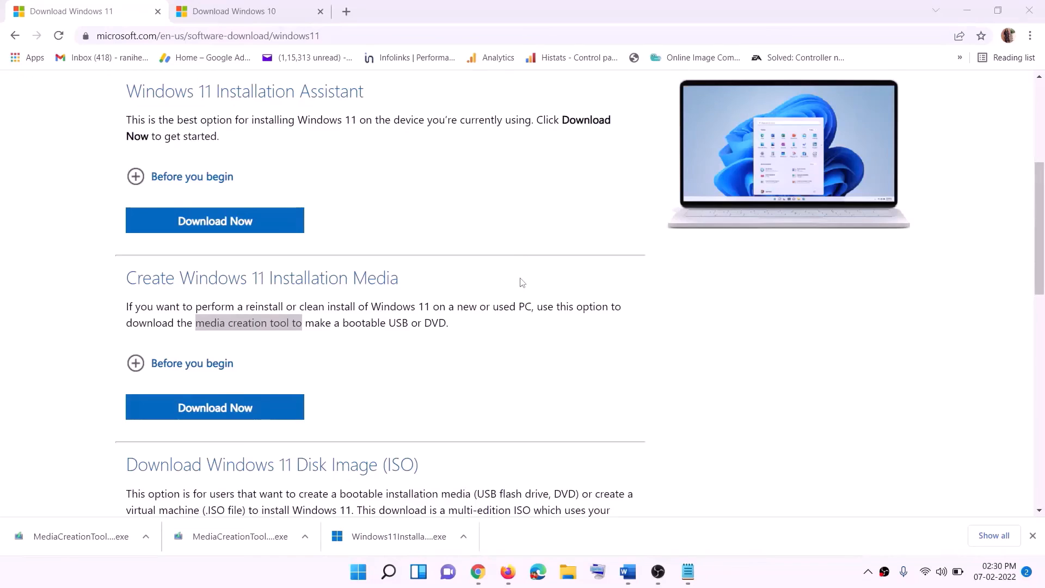
Step: Open the Windows ISO file on the desktop, then run its setup application and continue past the Install Windows 11 page
{"action": "key", "text": "super+d"}
{"action": "left_click_drag", "start_coordinate": [248, 27], "coordinate": [430, 323]}
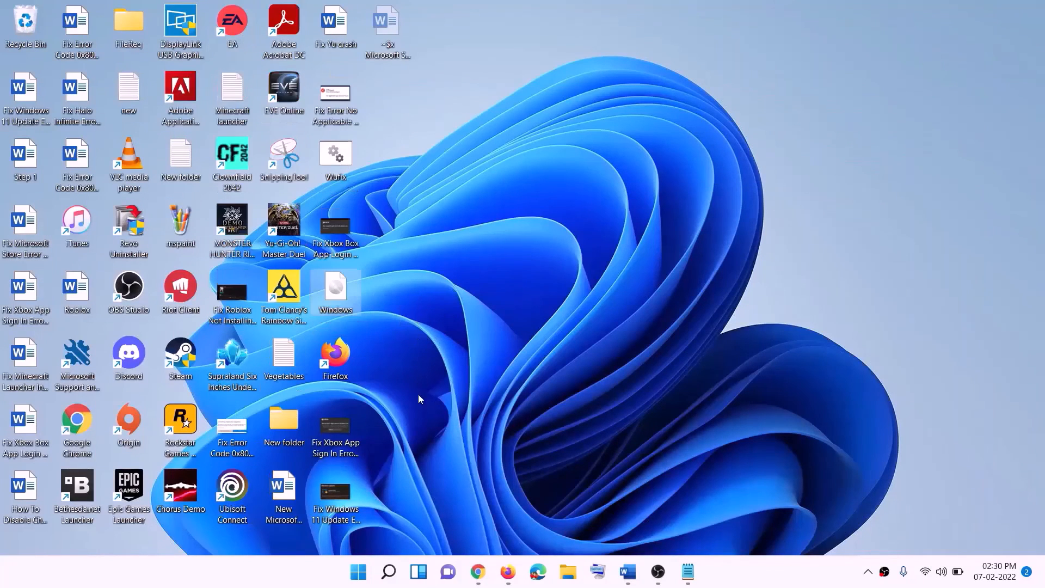
{"action": "double_click", "coordinate": [336, 291]}
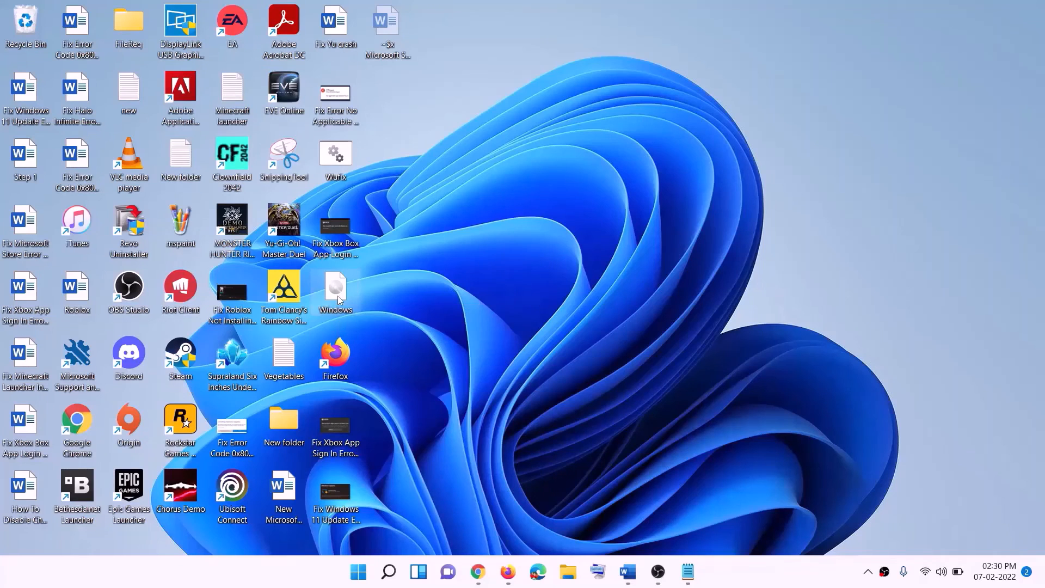
{"action": "left_click", "coordinate": [333, 384]}
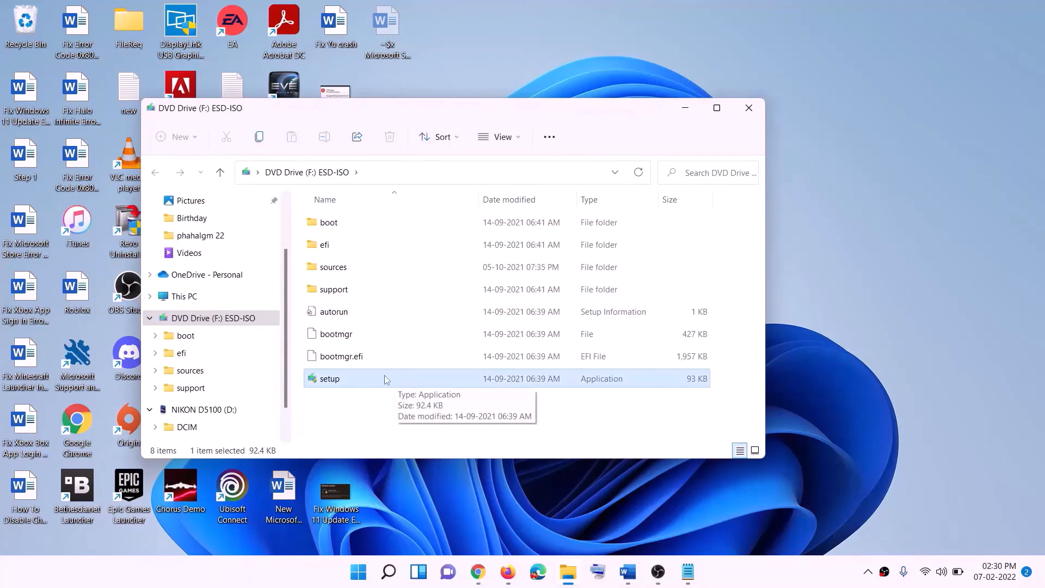
{"action": "double_click", "coordinate": [356, 378]}
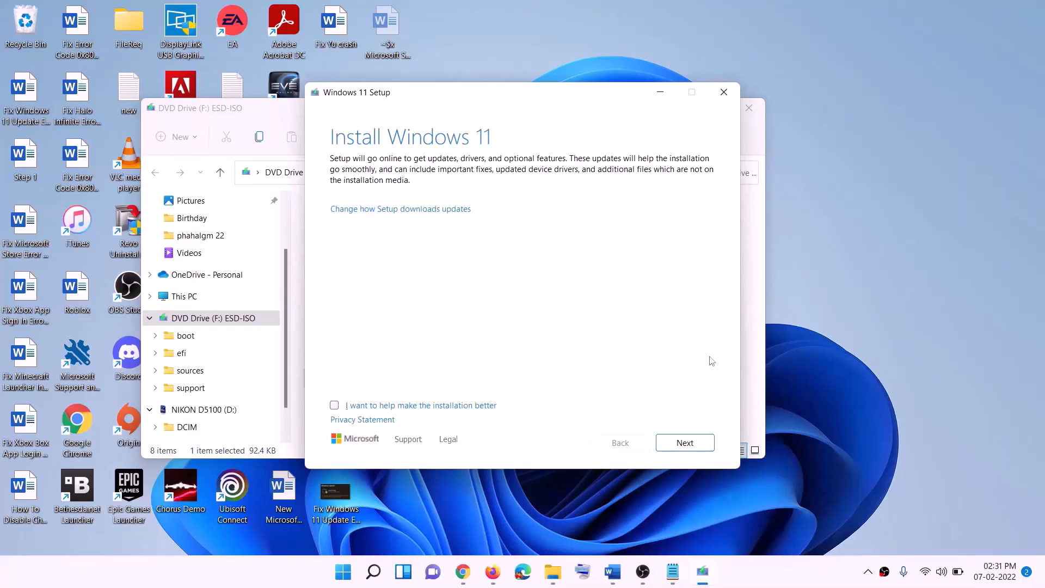
{"action": "left_click", "coordinate": [690, 444]}
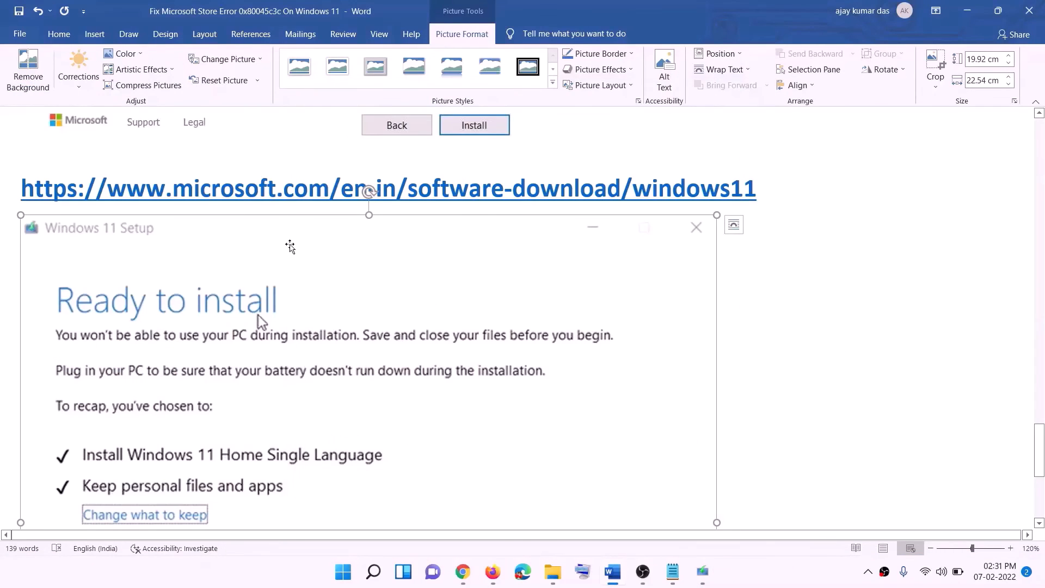
Step: Review the "Ready to install" setup screenshot in the Word document, including the recap of what to install and keep
{"action": "scroll", "coordinate": [242, 272], "scroll_direction": "down", "scroll_amount": 3}
{"action": "scroll", "coordinate": [242, 272], "scroll_direction": "down", "scroll_amount": 2}
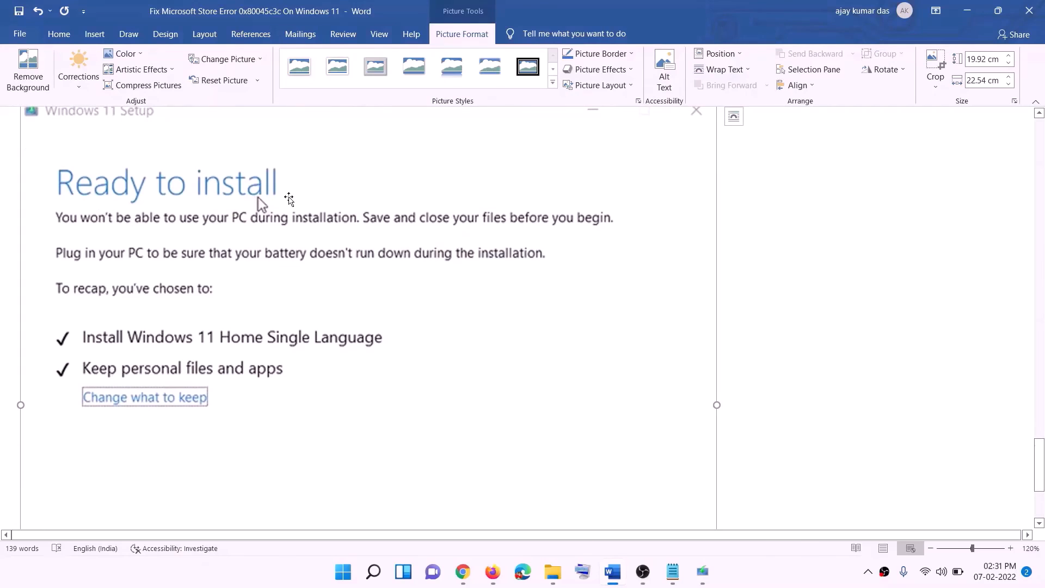
{"action": "scroll", "coordinate": [286, 204], "scroll_direction": "down", "scroll_amount": 1}
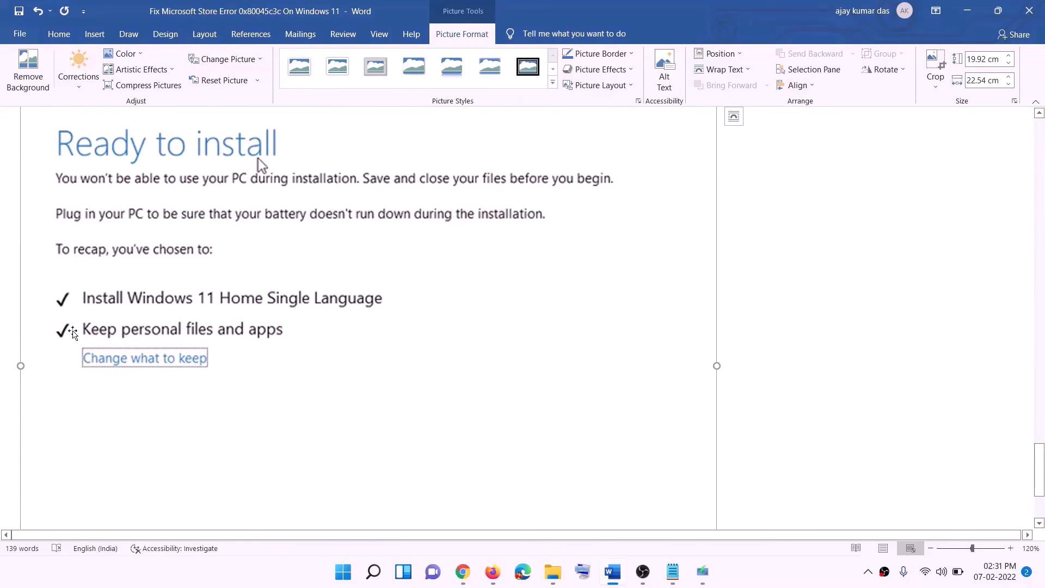
{"action": "scroll", "coordinate": [494, 377], "scroll_direction": "down", "scroll_amount": 2}
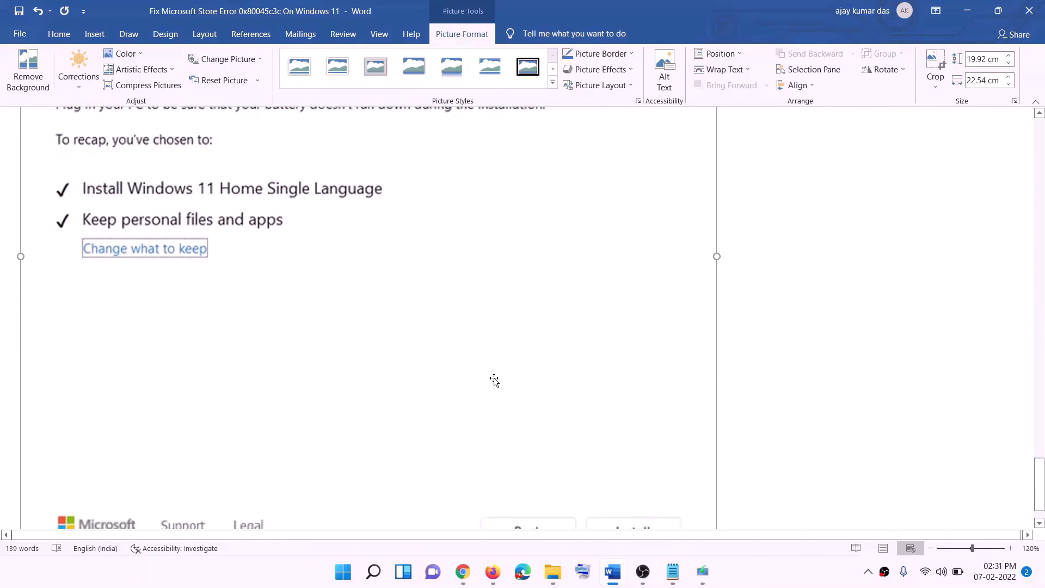
{"action": "scroll", "coordinate": [553, 404], "scroll_direction": "up", "scroll_amount": 5}
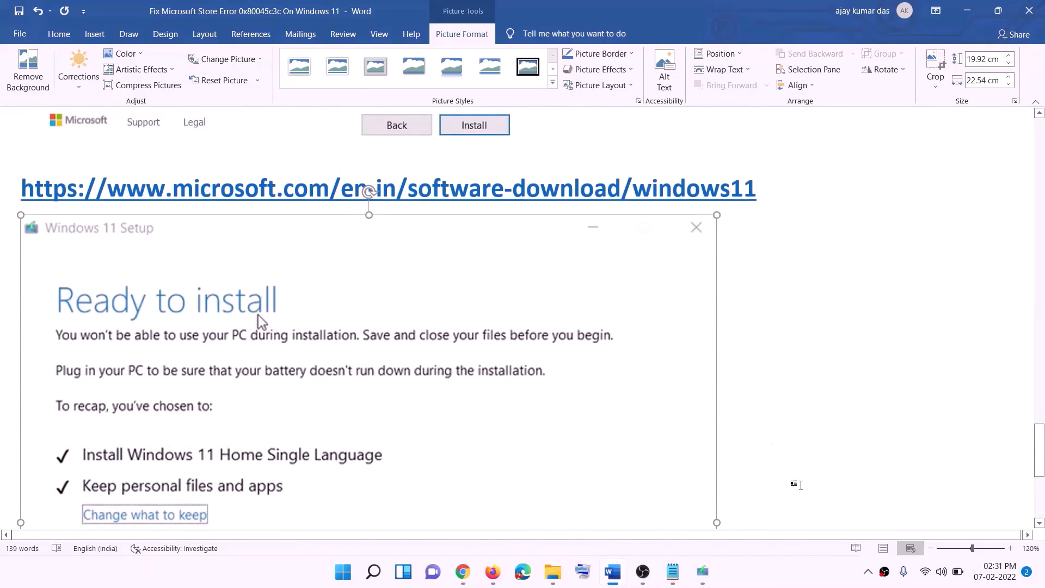